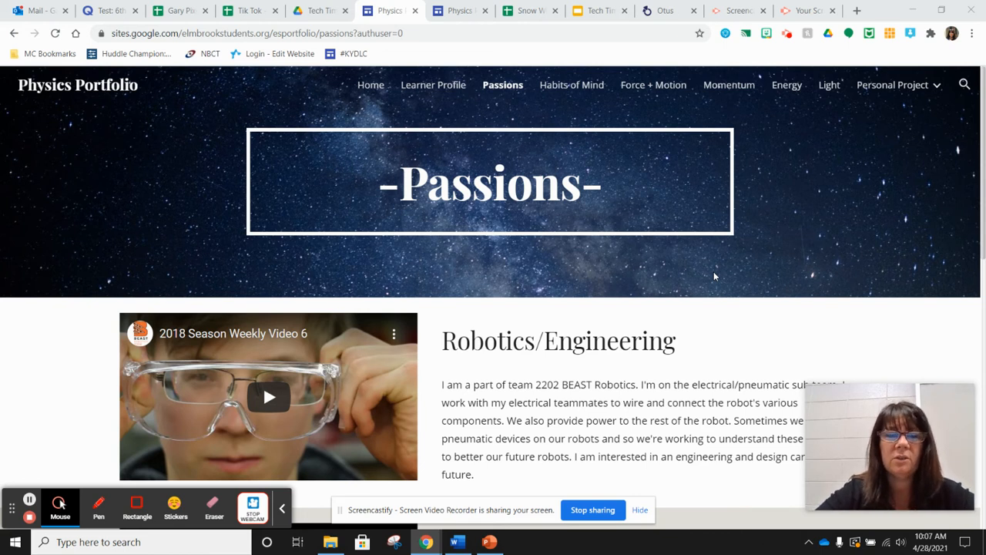
# Go from the Passions page to the Home page of the Physics Portfolio site.
pyautogui.scroll(-1, 143, 215)
pyautogui.scroll(1, 143, 215)
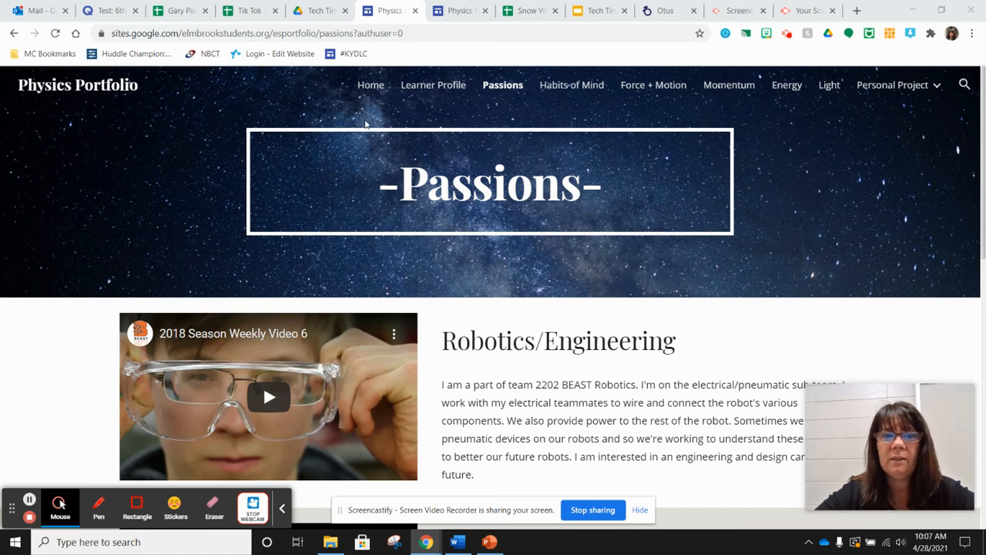
pyautogui.click(370, 89)
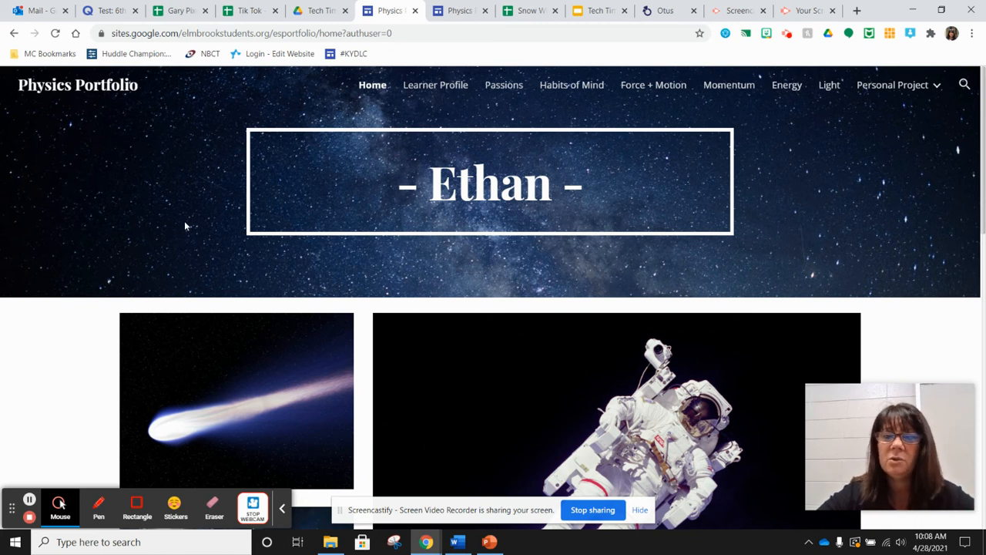
pyautogui.scroll(-1, 185, 225)
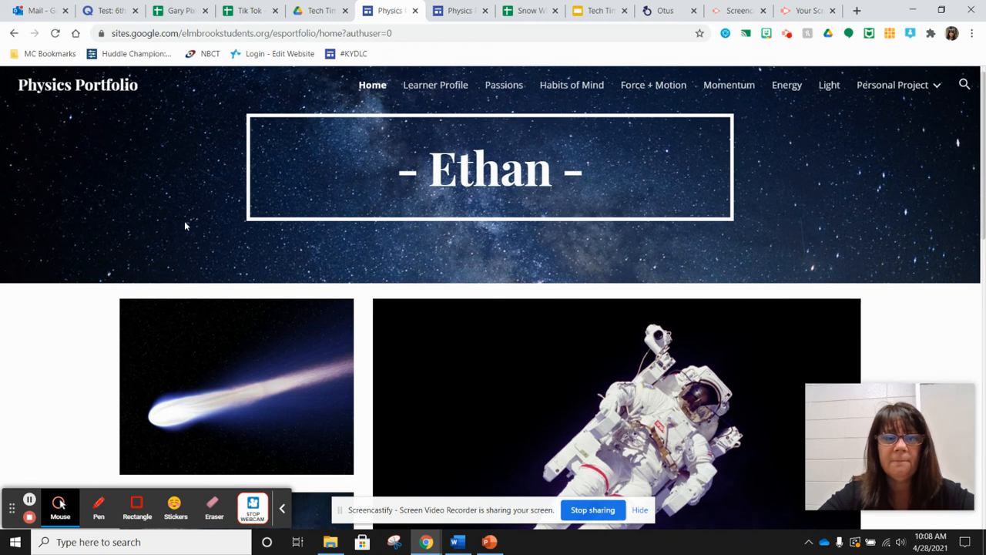
pyautogui.scroll(1, 198, 213)
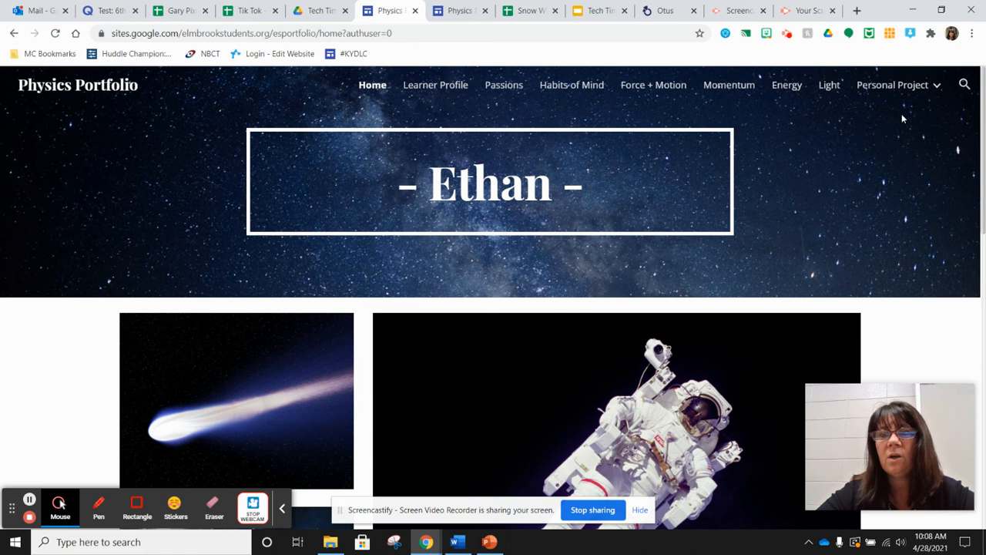
# Look over the Personal Project subpages, then the Home page's title banner and space images.
pyautogui.moveTo(901, 93)
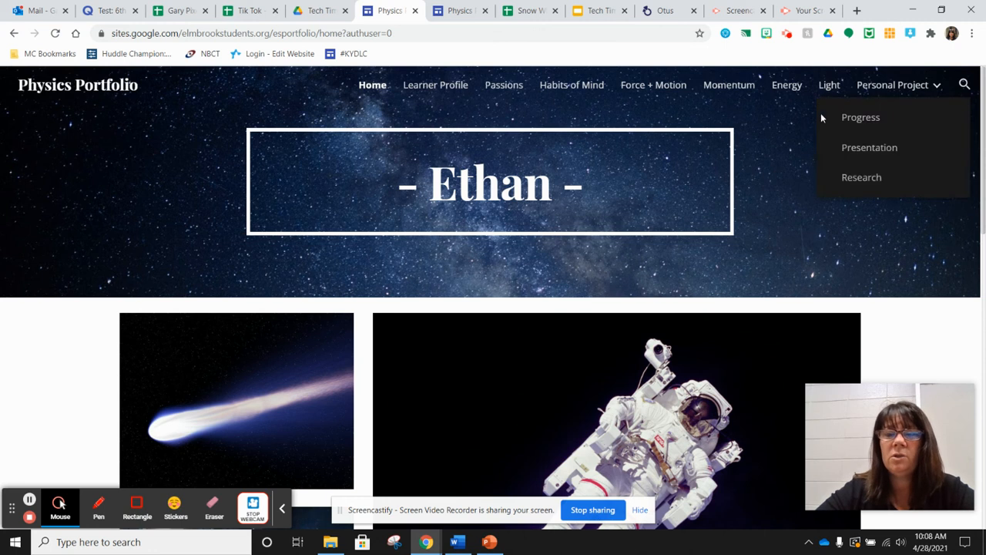
pyautogui.scroll(-2, 775, 164)
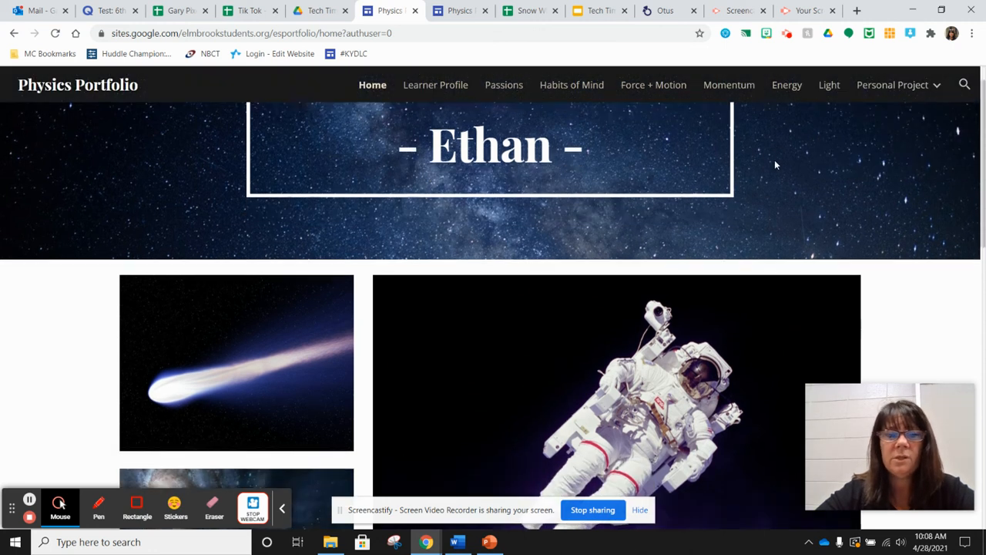
pyautogui.scroll(-4, 775, 164)
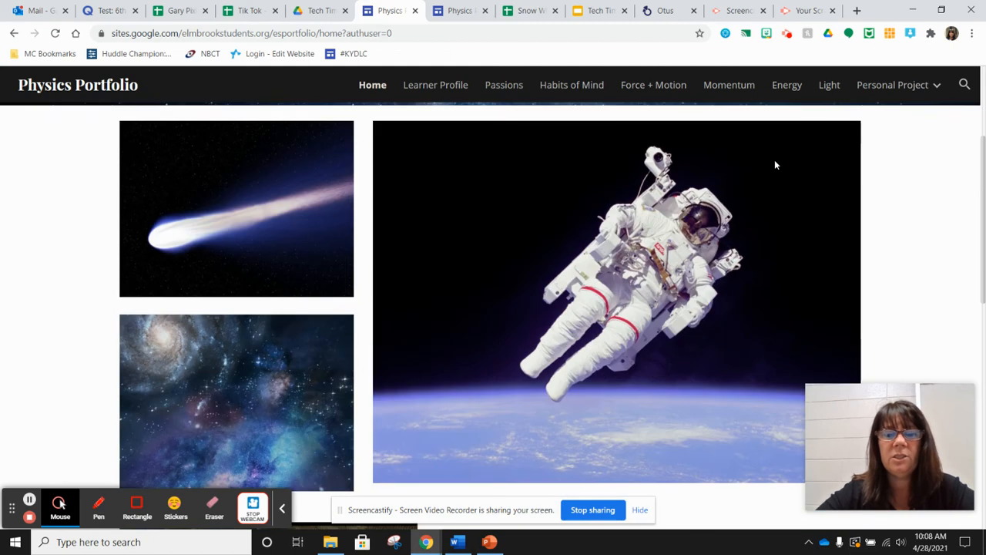
pyautogui.scroll(5, 775, 164)
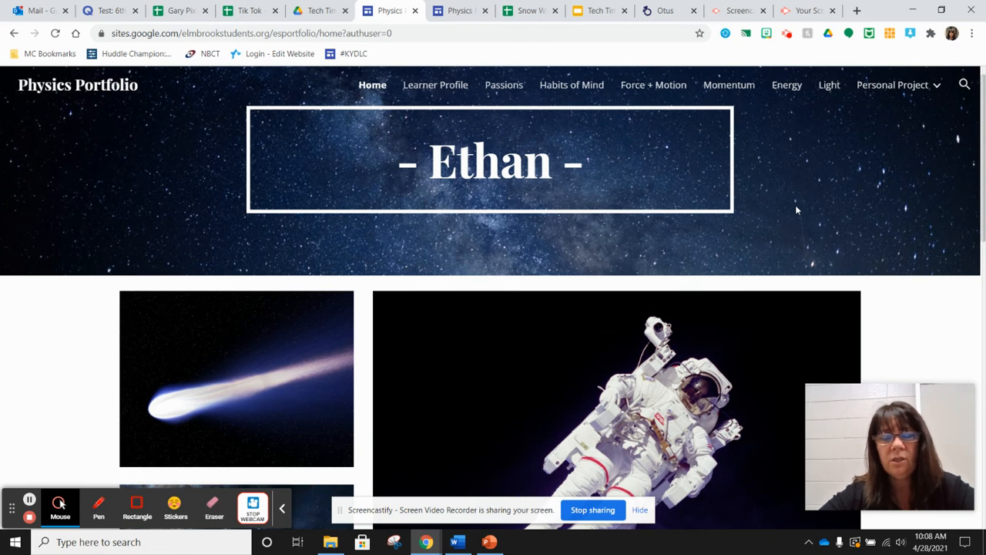
pyautogui.scroll(-3, 796, 212)
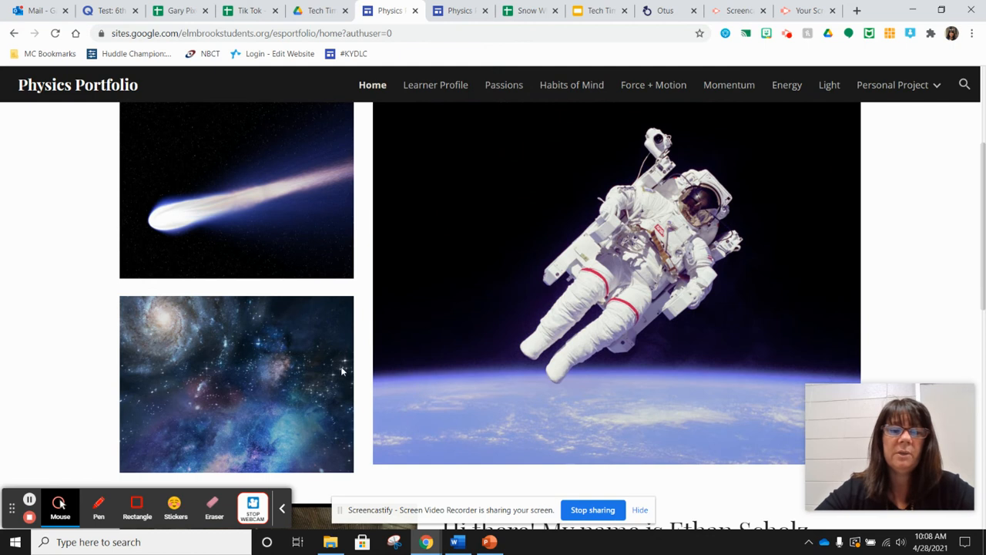
pyautogui.scroll(1, 463, 321)
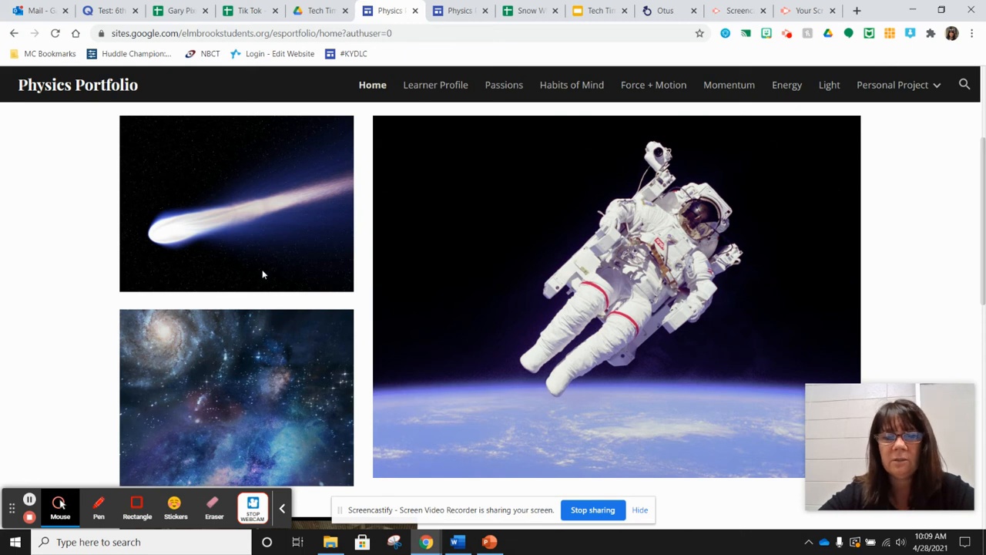
pyautogui.scroll(3, 412, 276)
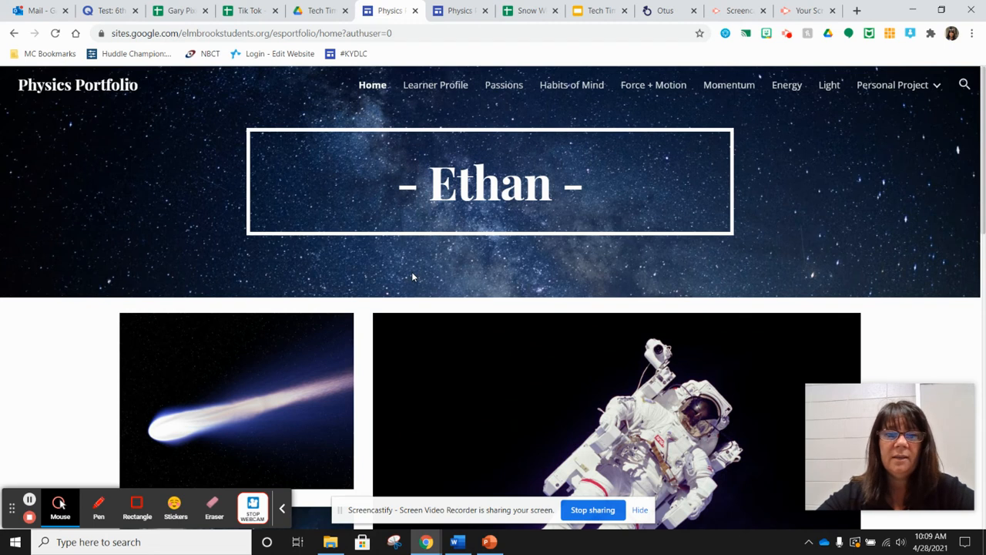
pyautogui.scroll(-1, 258, 366)
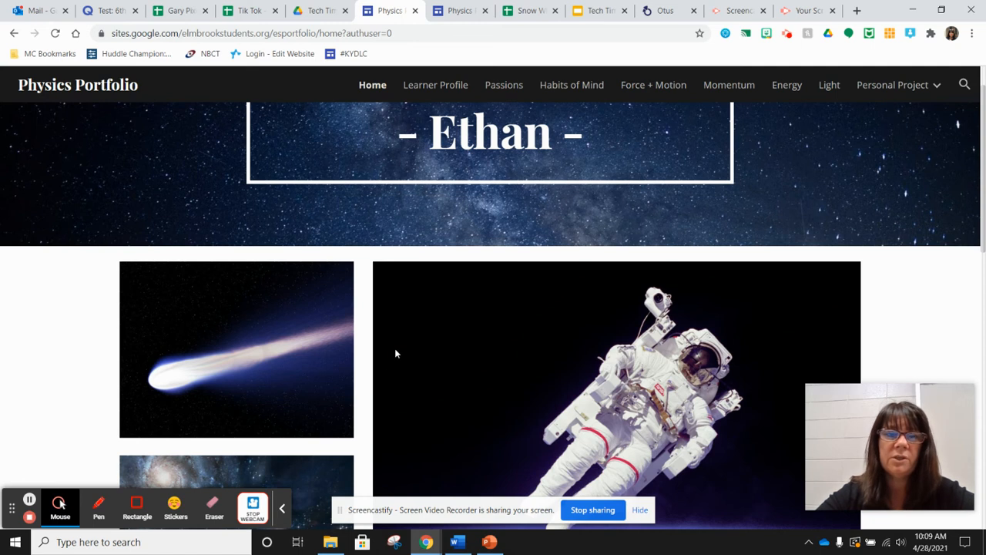
pyautogui.scroll(1, 395, 353)
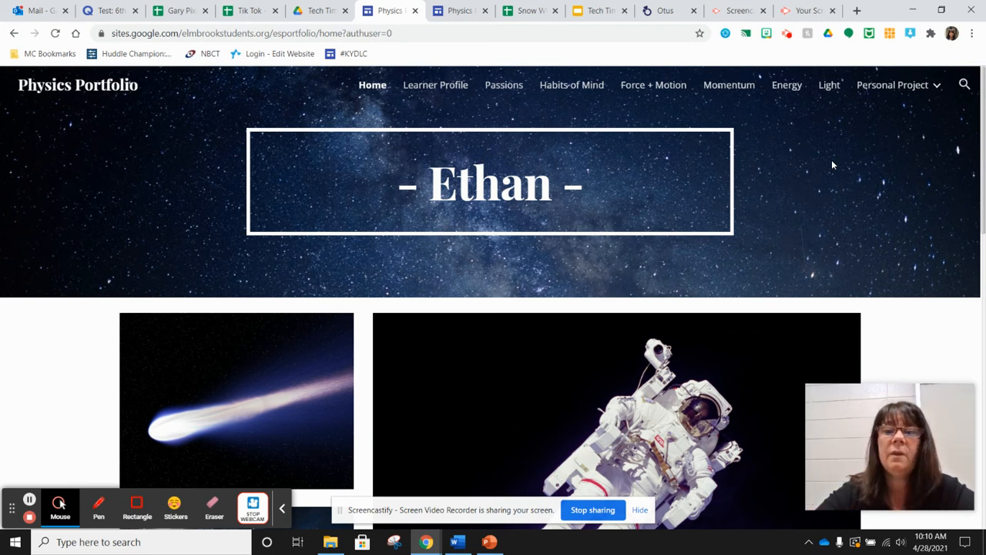
pyautogui.scroll(-1, 831, 160)
pyautogui.scroll(1, 831, 160)
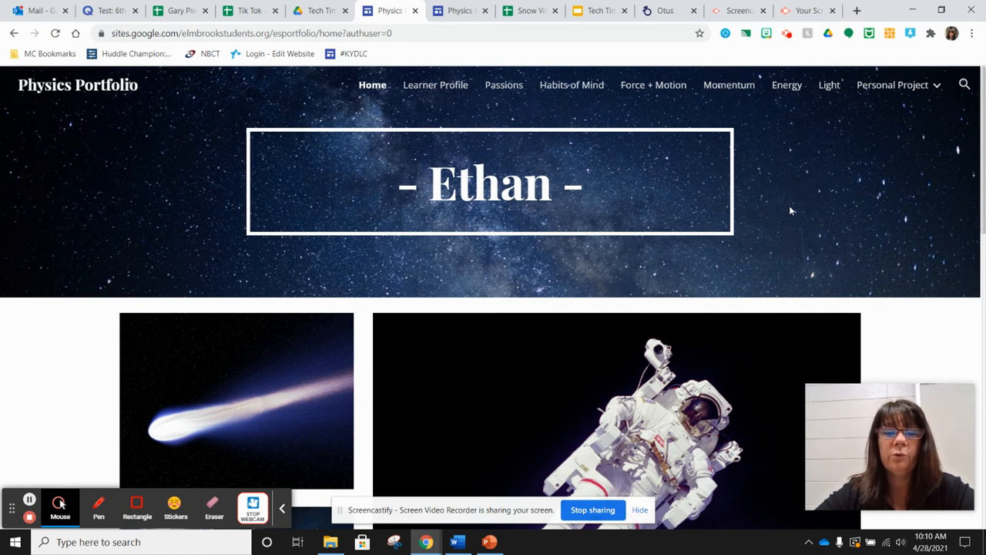
# Read the Home page's student introduction and its descriptions of the portfolio sections, from Me as a learner through Personal Project.
pyautogui.scroll(-2, 789, 205)
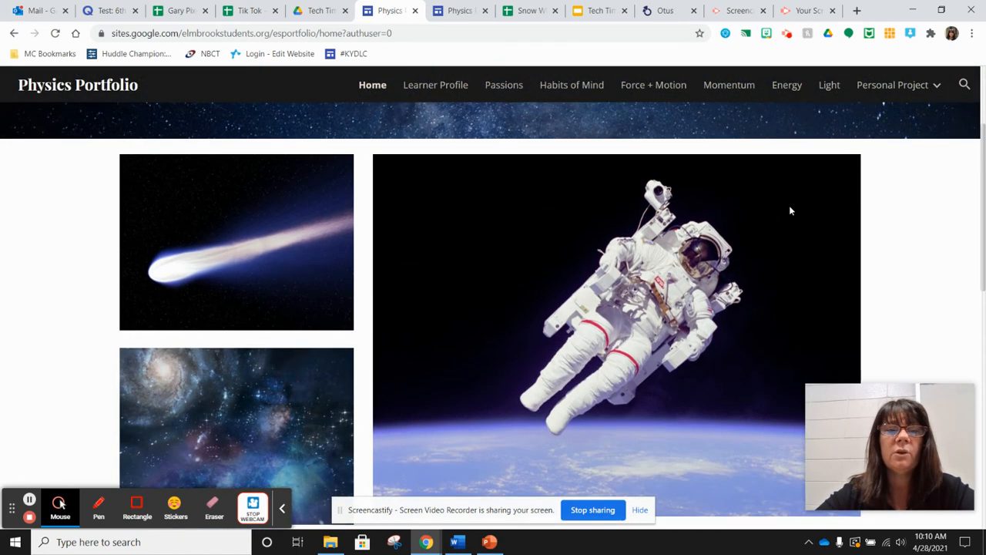
pyautogui.scroll(-1, 789, 205)
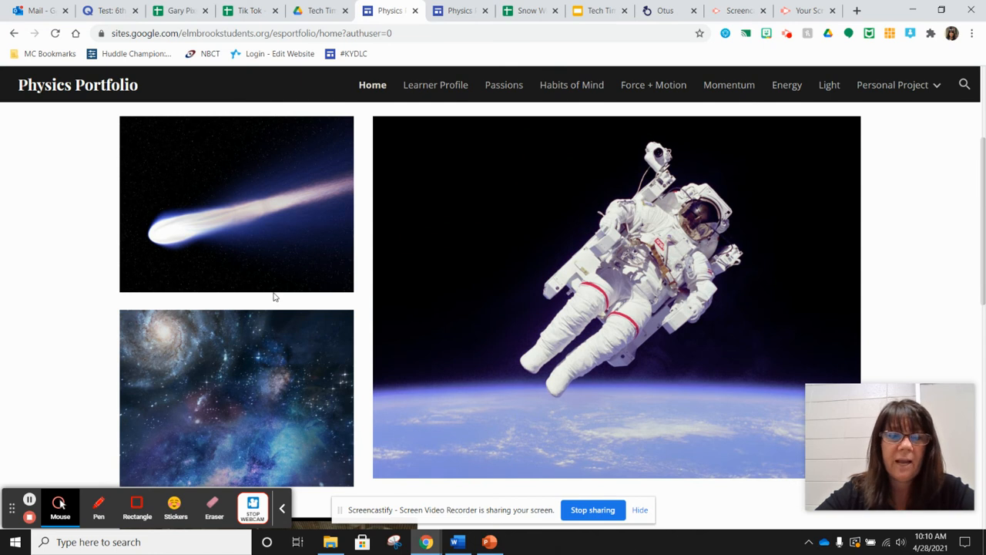
pyautogui.scroll(-1, 397, 313)
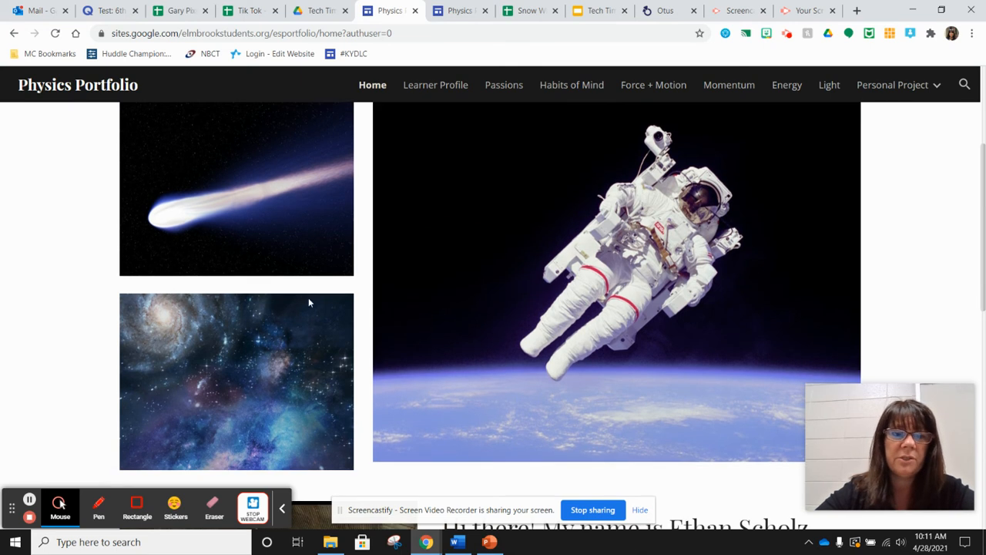
pyautogui.scroll(-1, 462, 280)
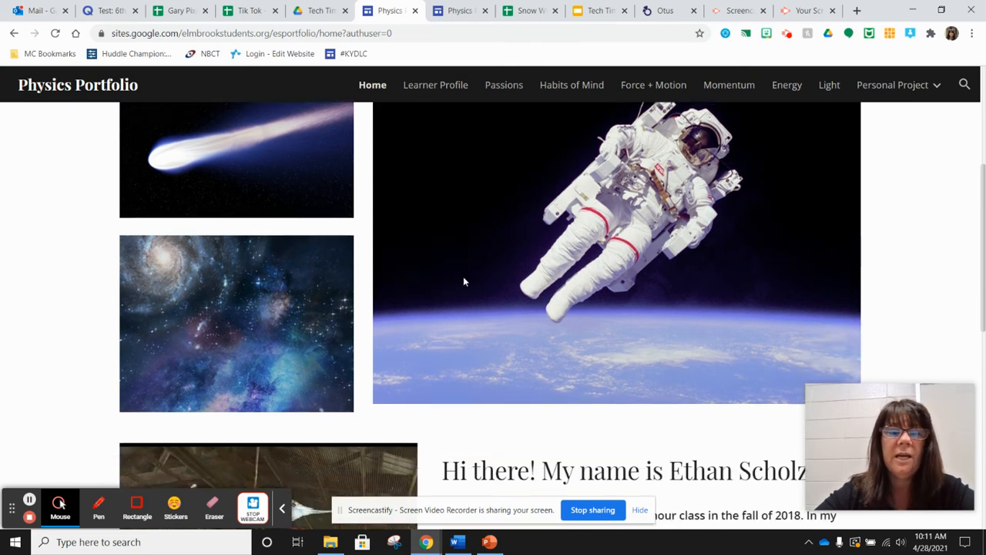
pyautogui.scroll(-3, 445, 217)
pyautogui.scroll(-1, 532, 364)
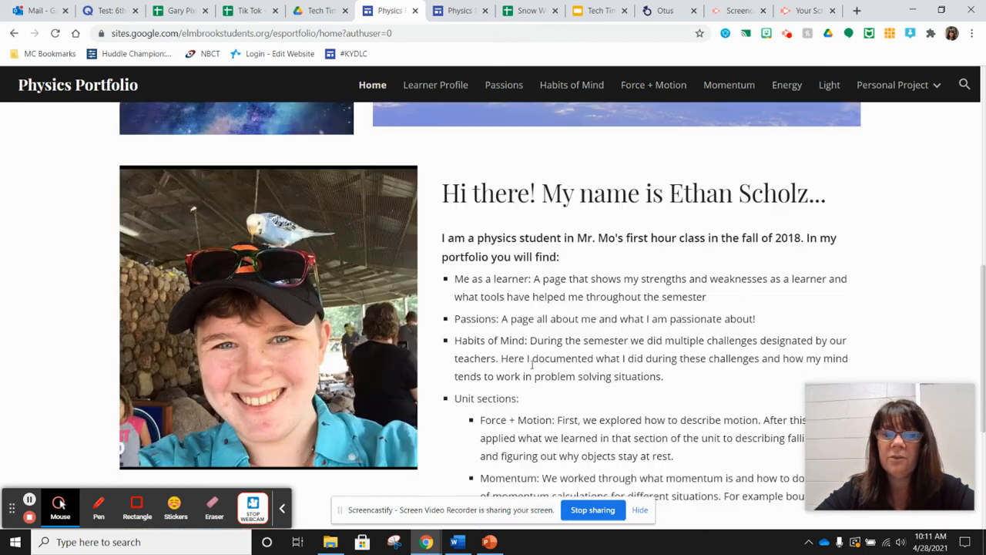
pyautogui.scroll(-2, 573, 340)
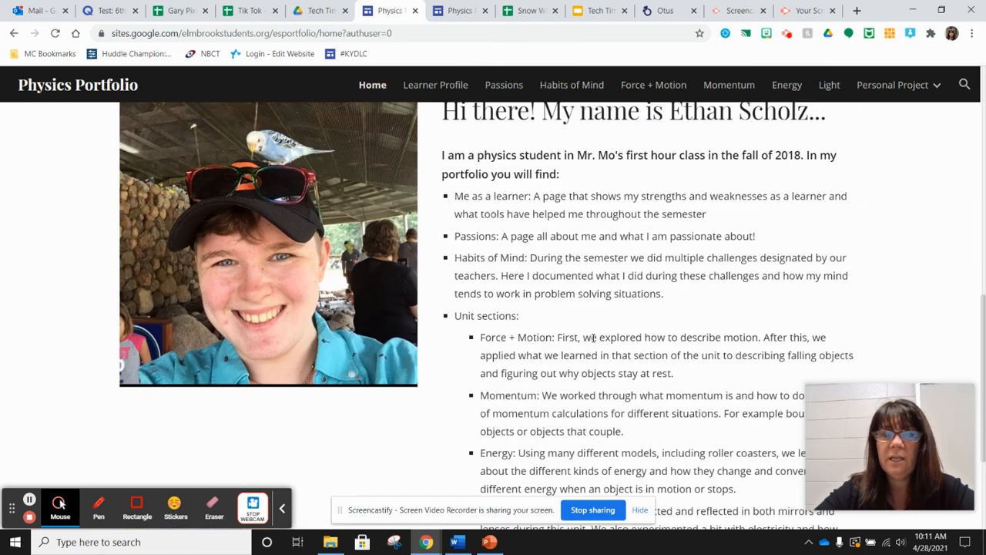
pyautogui.scroll(2, 594, 339)
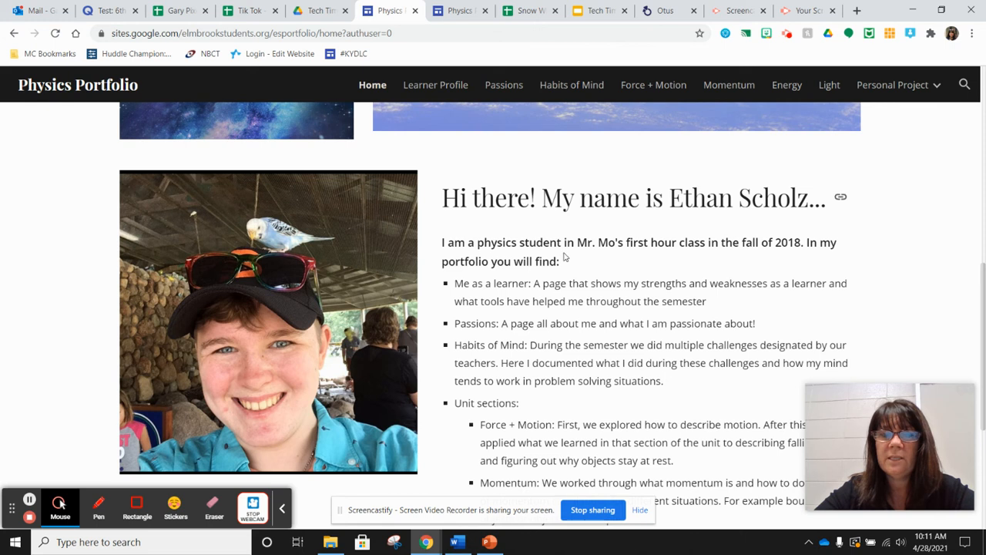
pyautogui.scroll(-1, 597, 325)
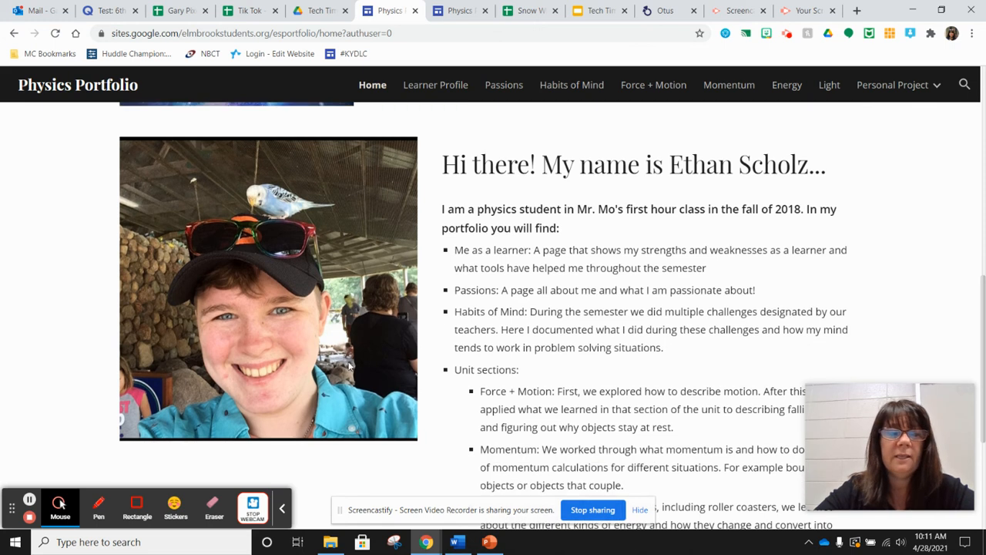
pyautogui.scroll(-3, 604, 319)
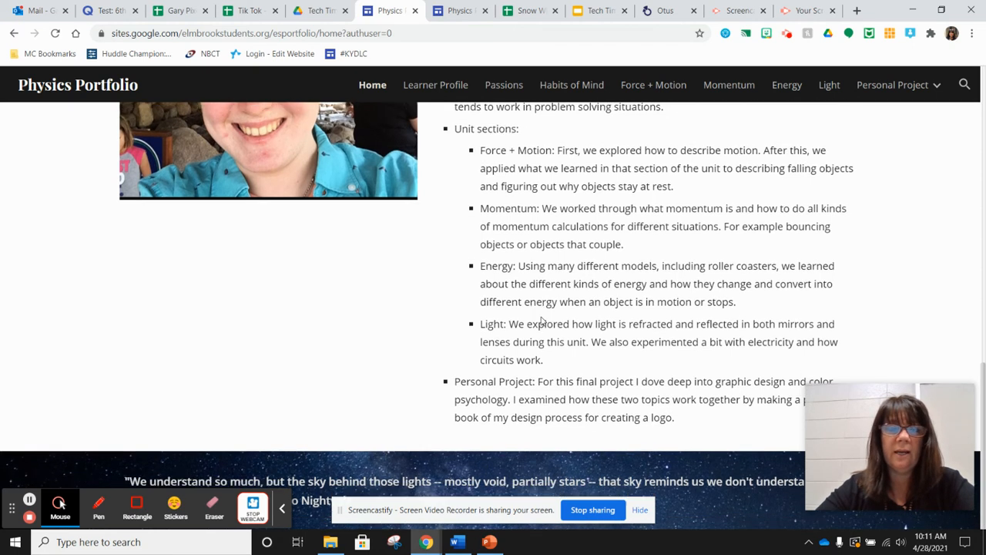
pyautogui.scroll(2, 540, 320)
pyautogui.scroll(8, 542, 321)
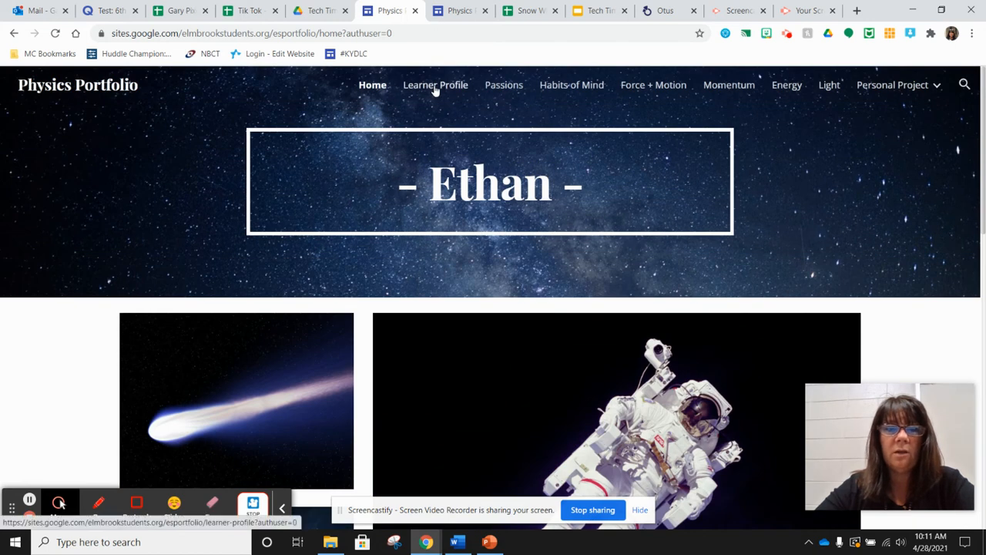
# Open the Learner Profile page and review the Strength #1 and Strength #2 sections with their artifacts.
pyautogui.click(434, 91)
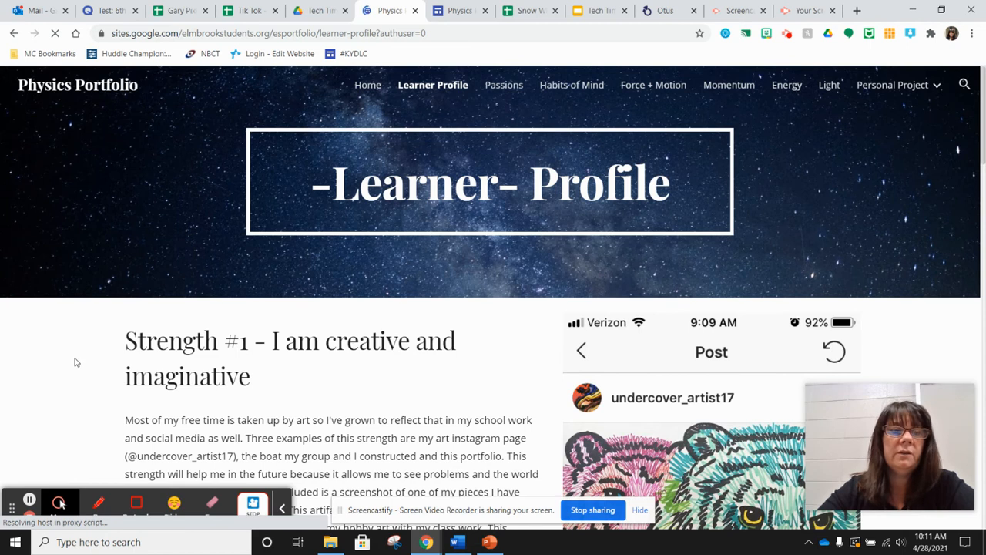
pyautogui.scroll(-1, 75, 362)
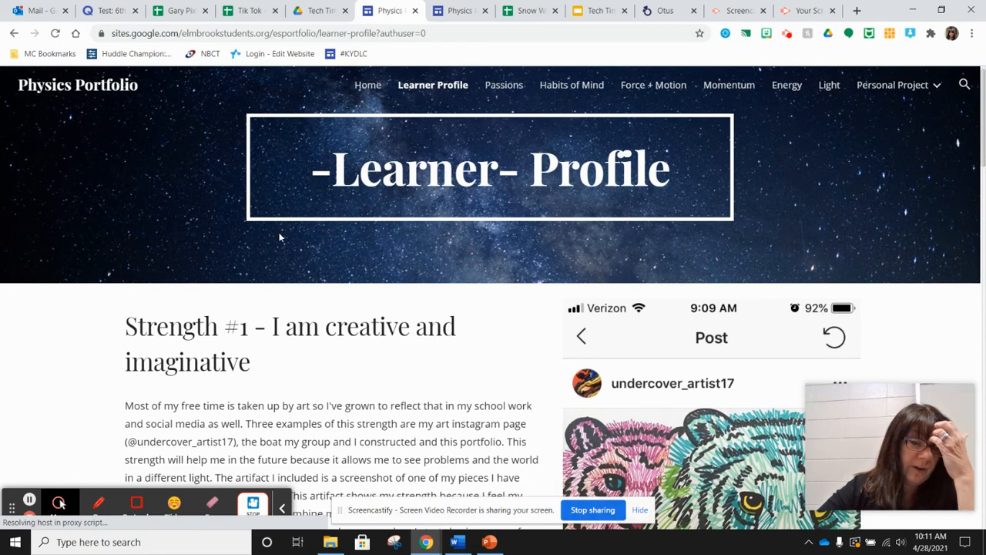
pyautogui.scroll(-1, 83, 326)
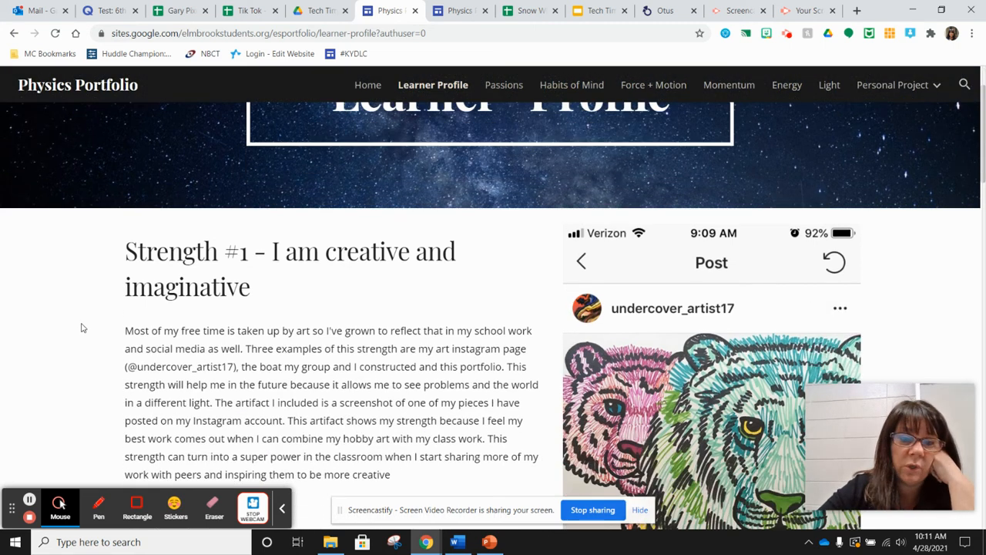
pyautogui.scroll(-1, 84, 328)
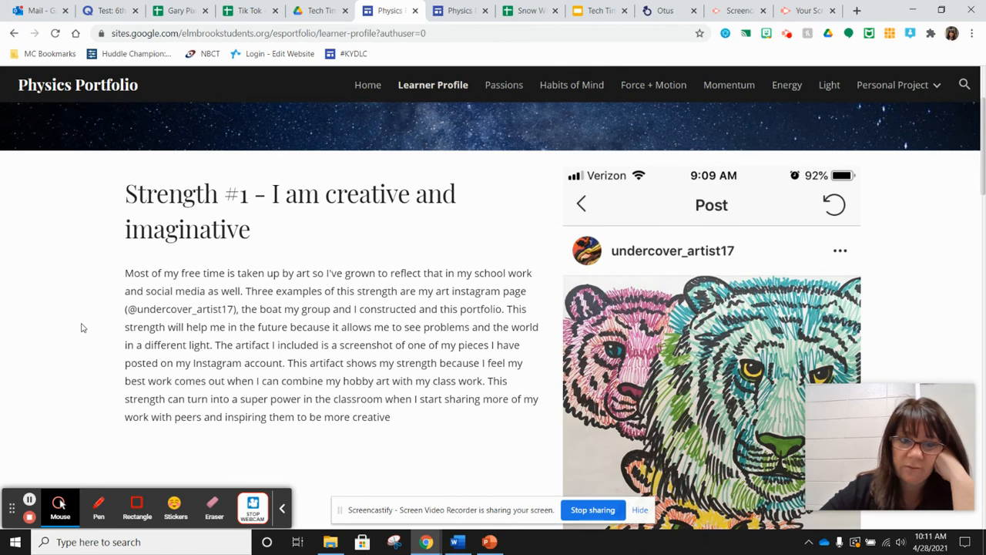
pyautogui.scroll(-1, 83, 327)
pyautogui.scroll(1, 83, 327)
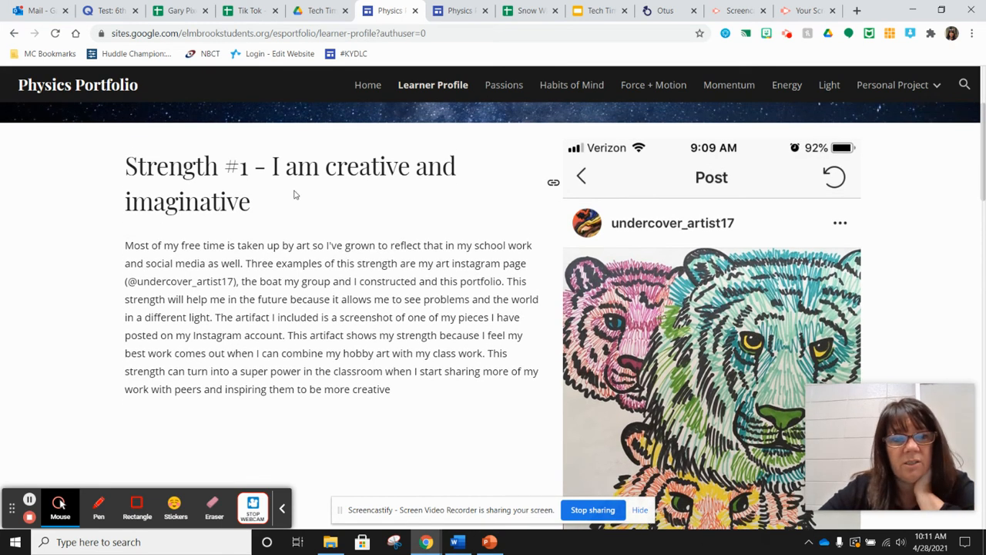
pyautogui.scroll(-2, 351, 212)
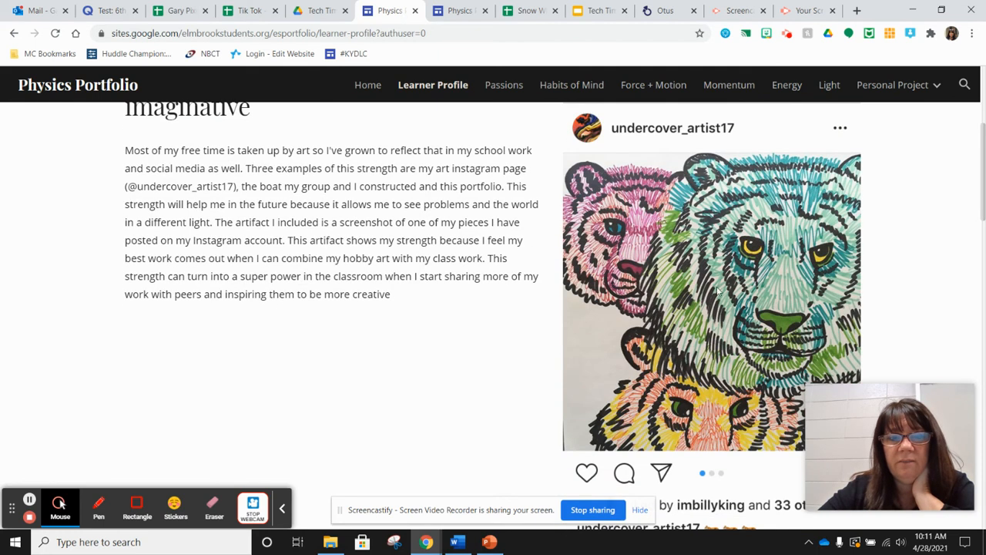
pyautogui.scroll(-5, 421, 275)
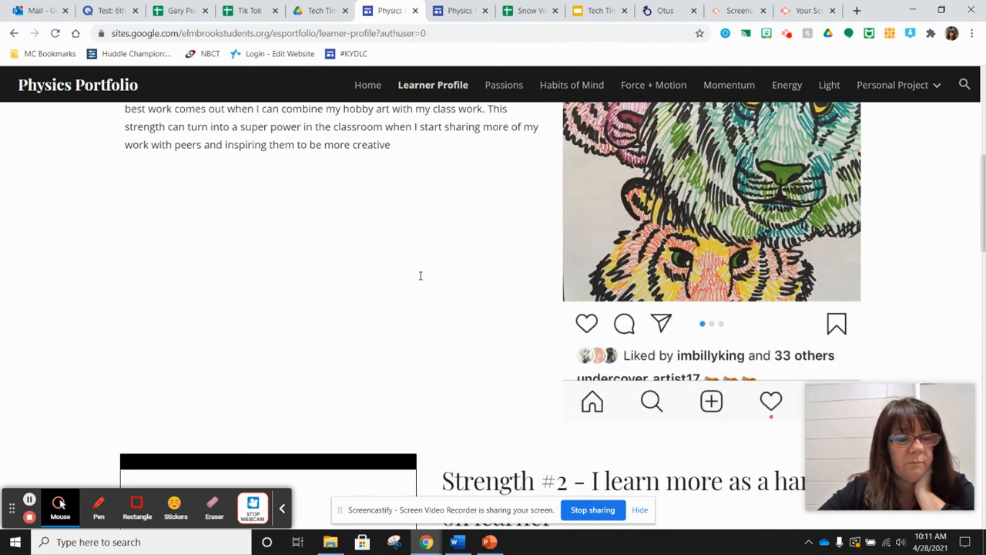
pyautogui.scroll(-2, 627, 306)
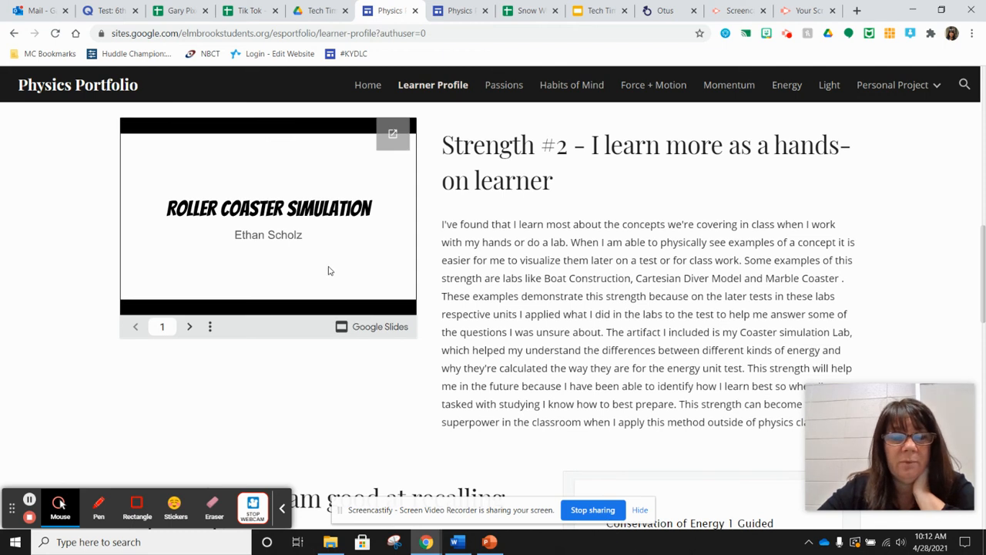
# Advance the embedded Roller Coaster Simulation presentation beside Strength #2 to slide 4.
pyautogui.scroll(1, 306, 239)
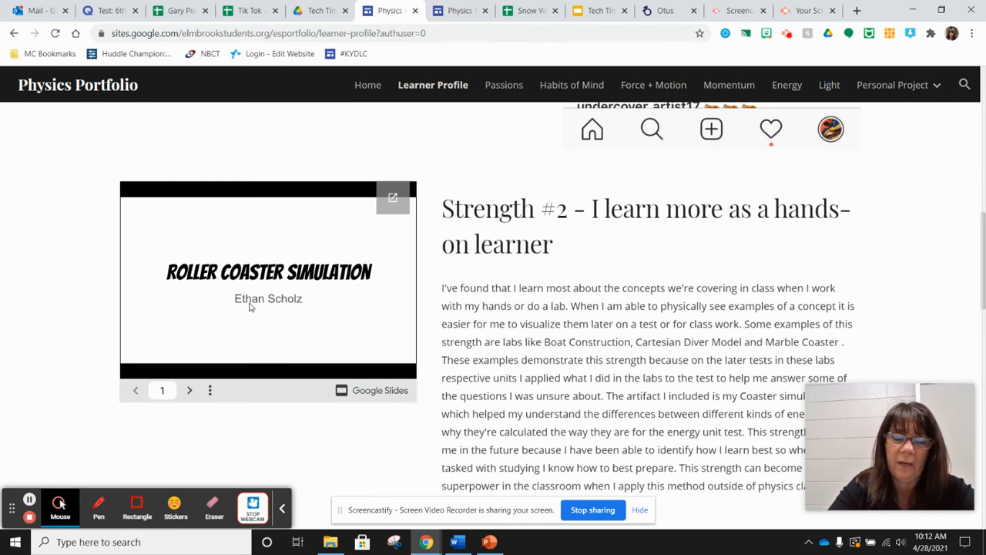
pyautogui.click(191, 390)
pyautogui.click(190, 391)
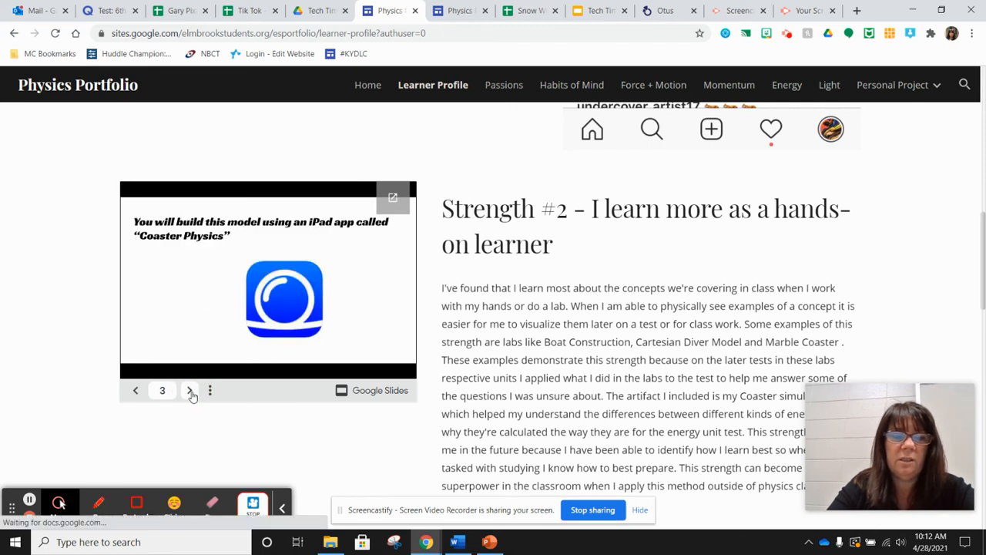
pyautogui.click(190, 391)
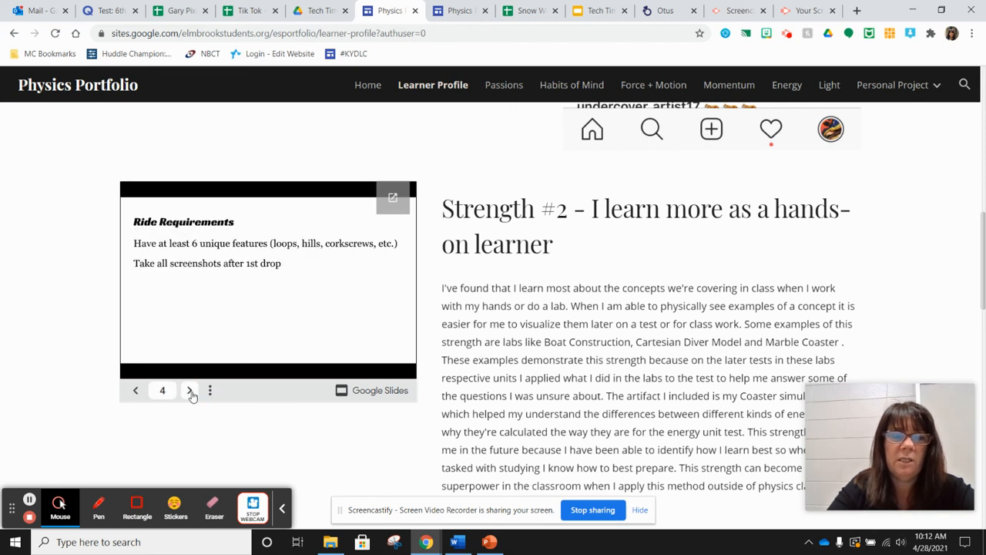
# Advance the embedded Roller Coaster Simulation presentation to the Analysis of Data slide, slide 6.
pyautogui.click(190, 391)
pyautogui.click(191, 391)
pyautogui.click(191, 392)
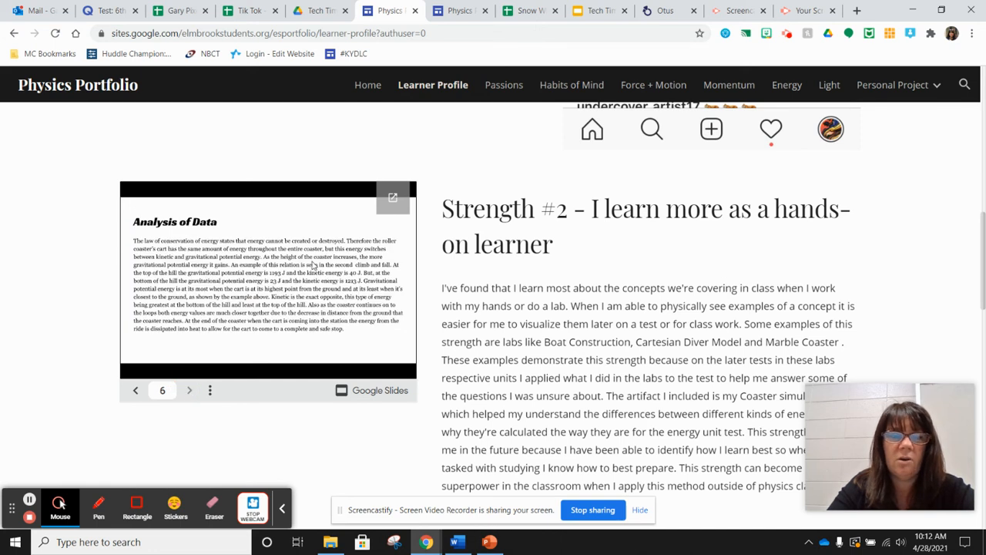
# Review the Strength #3 section on recalling information and look through its embedded Conservation of Energy Guided Practice artifact.
pyautogui.scroll(-3, 574, 300)
pyautogui.scroll(-5, 574, 299)
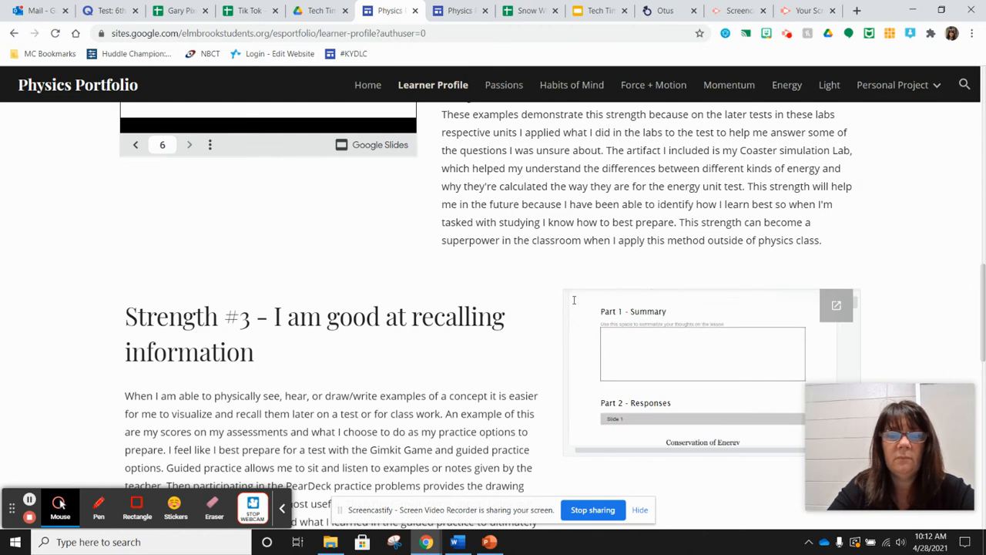
pyautogui.scroll(-3, 551, 401)
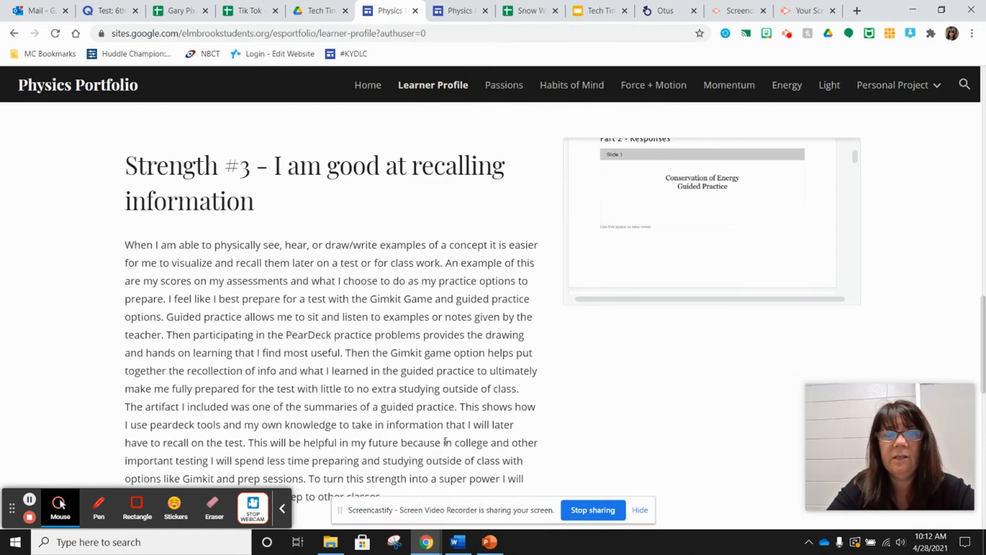
pyautogui.scroll(1, 616, 339)
pyautogui.scroll(5, 662, 274)
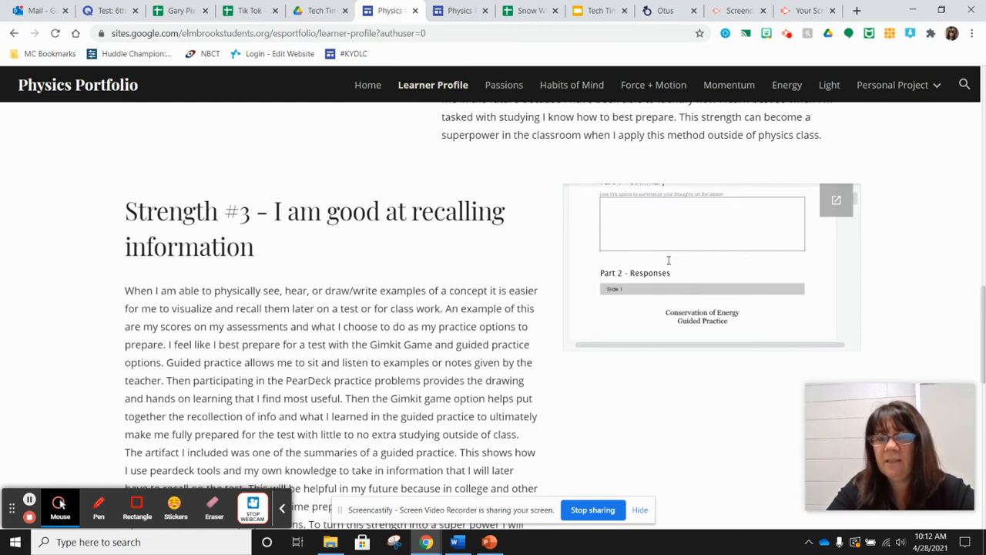
pyautogui.scroll(-10, 668, 260)
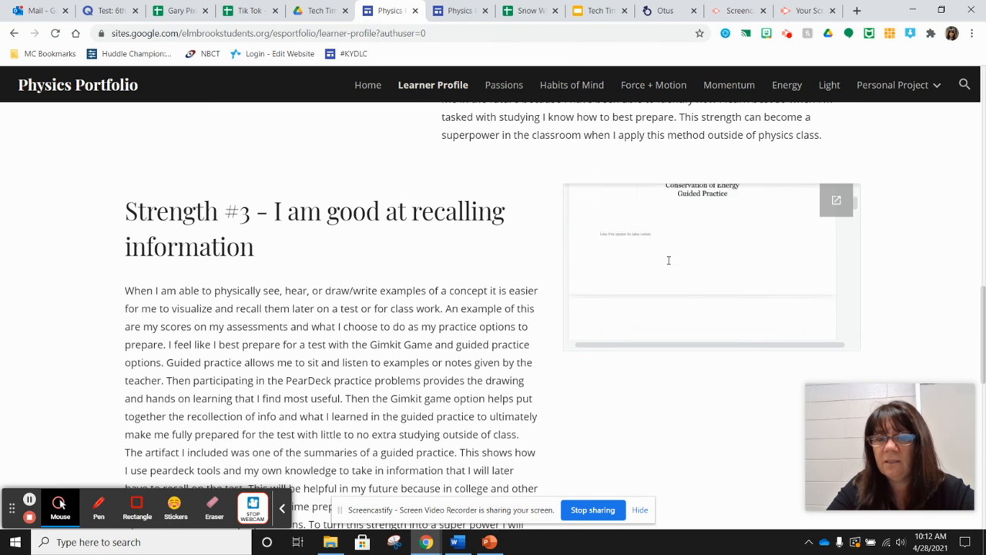
pyautogui.scroll(-8, 668, 260)
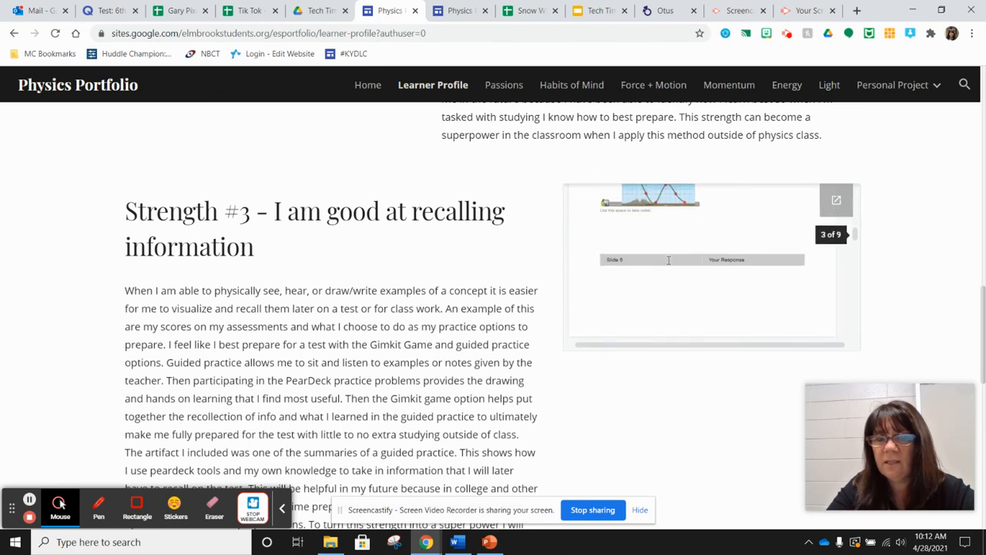
pyautogui.scroll(-6, 669, 261)
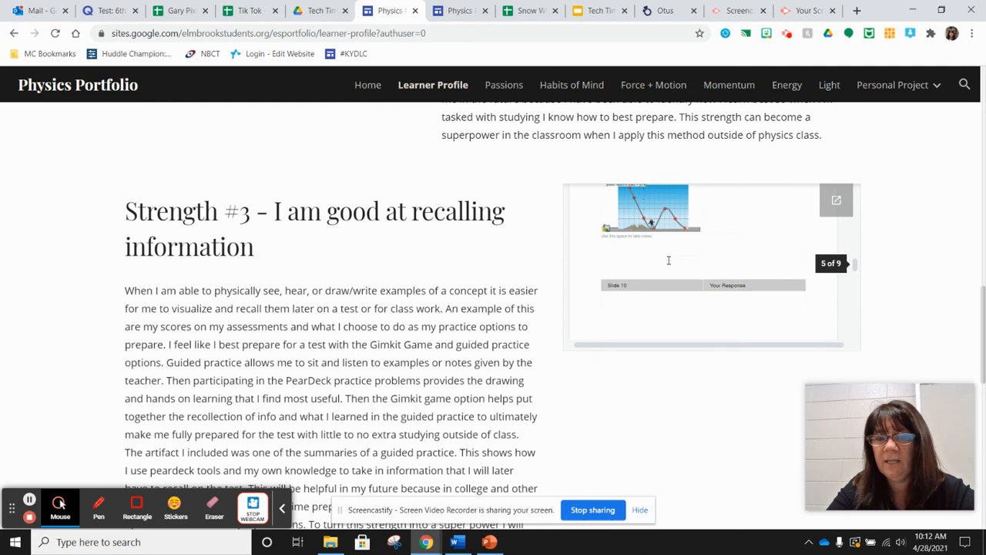
pyautogui.scroll(-4, 668, 260)
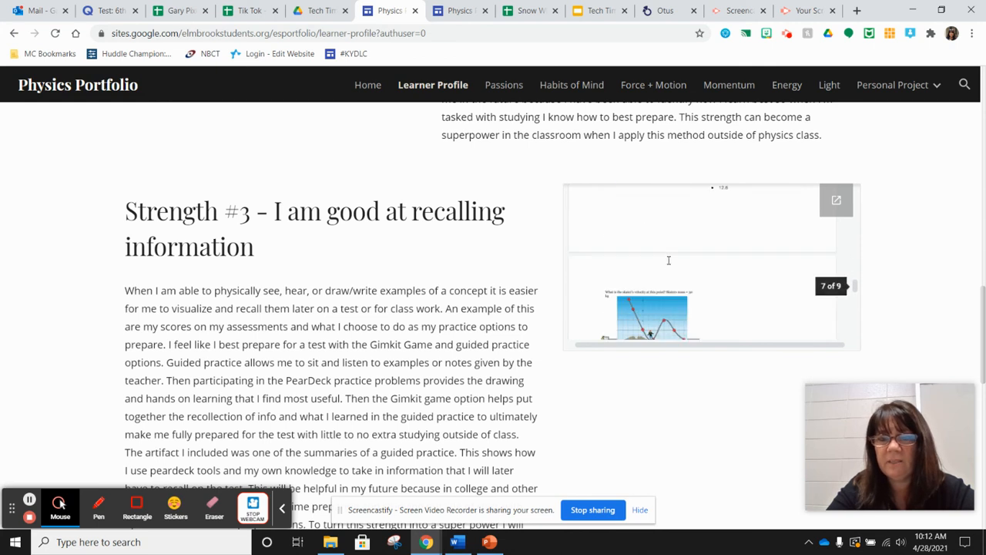
pyautogui.scroll(-1, 436, 339)
# Look over the embedded Who I am as Learner document, from the interests table to the Part Two strengths and challenges checklist.
pyautogui.scroll(-10, 435, 339)
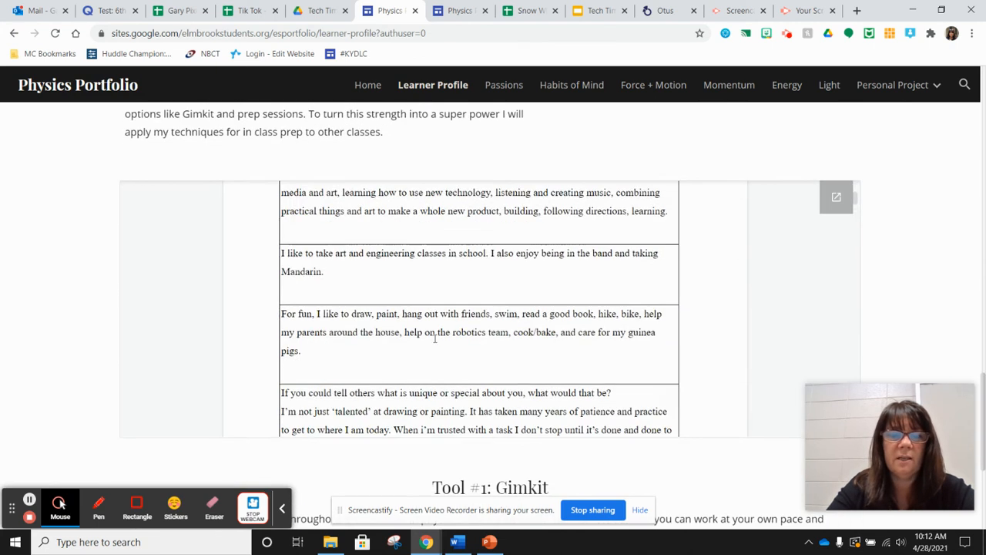
pyautogui.scroll(-6, 436, 339)
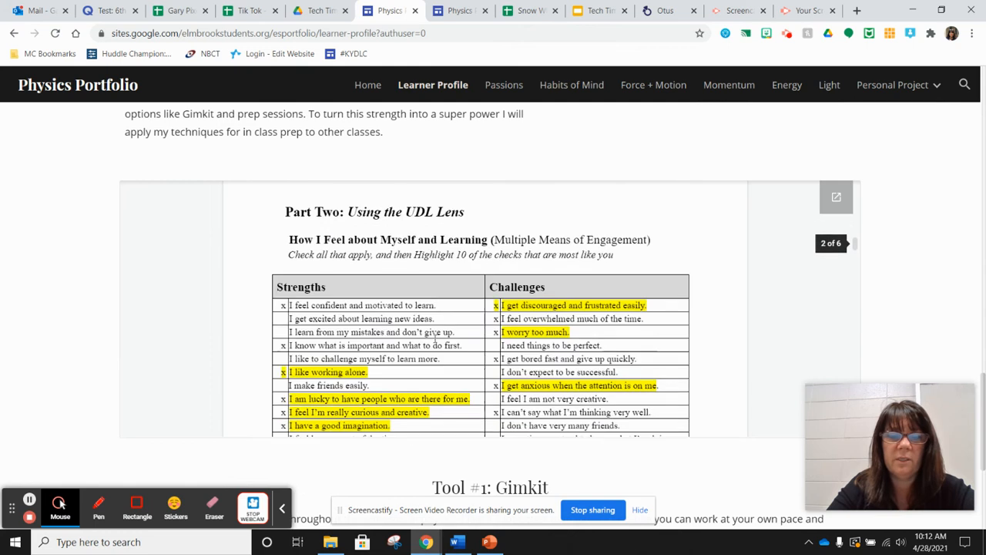
pyautogui.scroll(2, 435, 339)
pyautogui.scroll(10, 436, 337)
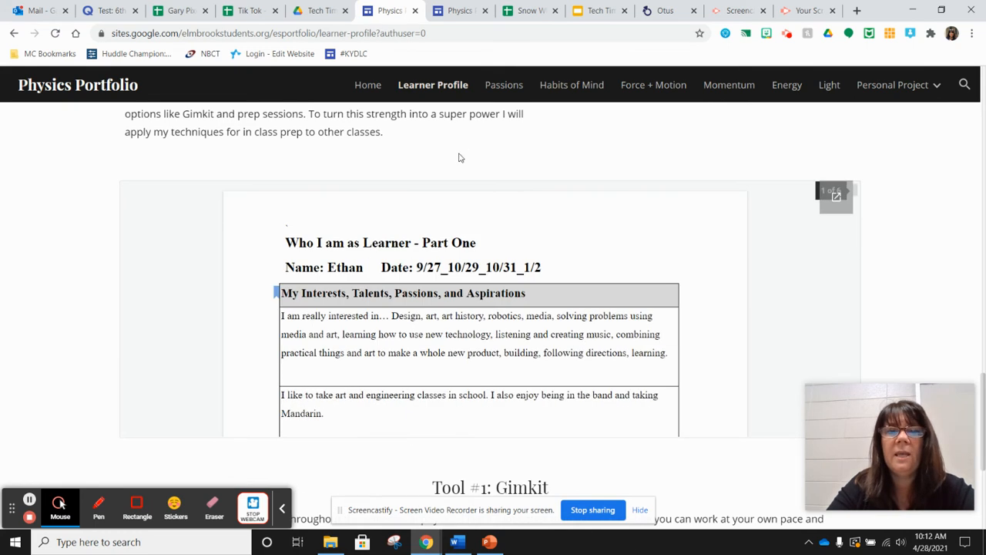
# Open the Passions page and review the Robotics/Engineering and Music sections with their embedded videos.
pyautogui.click(499, 87)
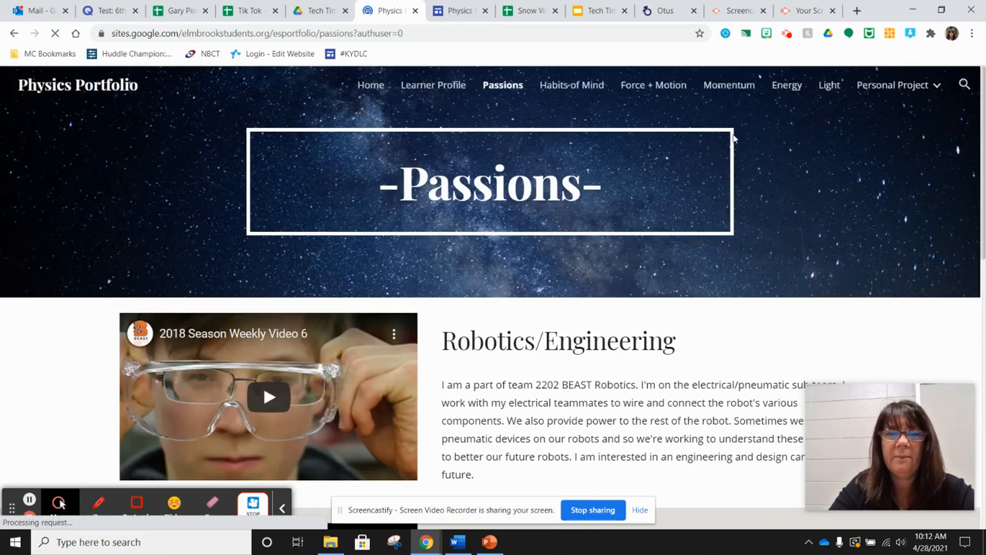
pyautogui.scroll(-1, 717, 239)
pyautogui.scroll(-3, 717, 239)
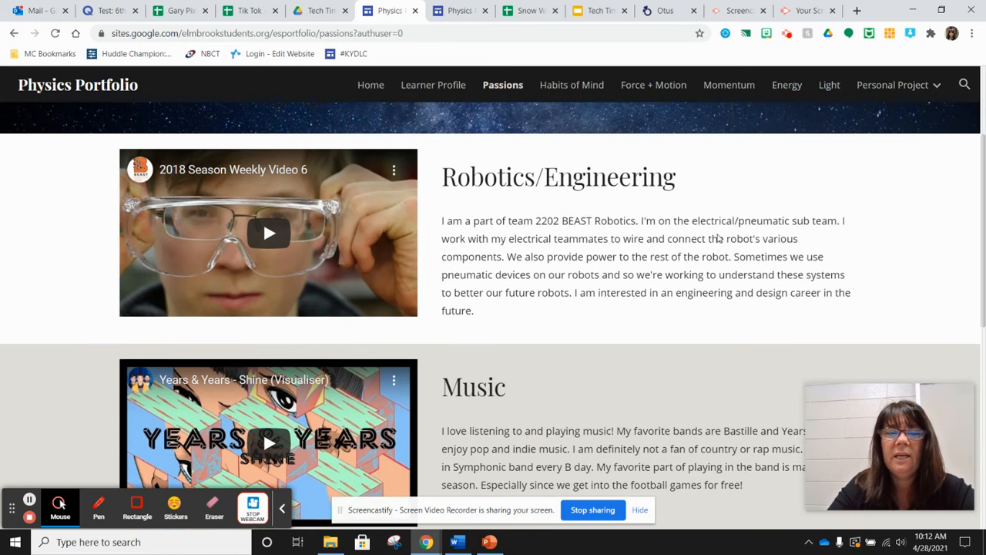
pyautogui.scroll(1, 717, 234)
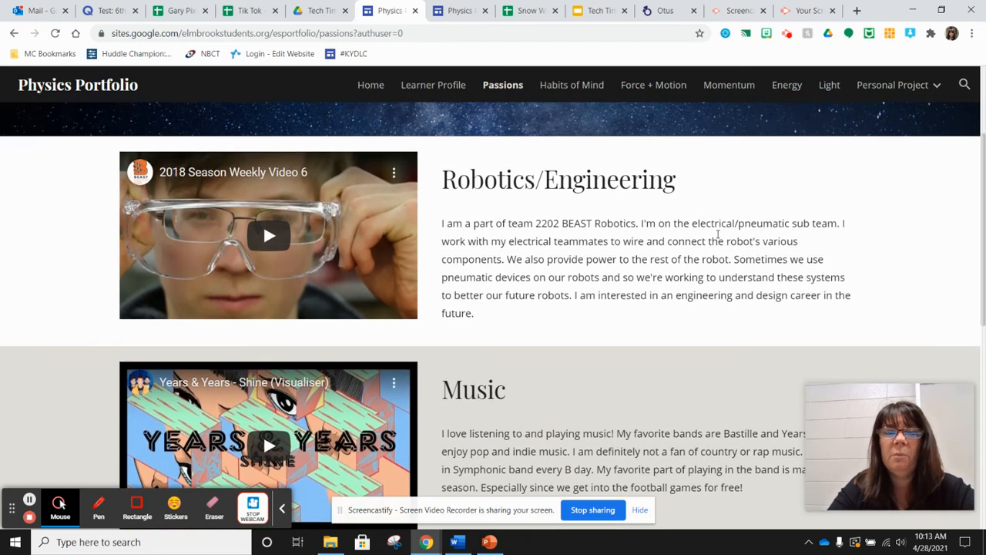
pyautogui.scroll(-1, 717, 235)
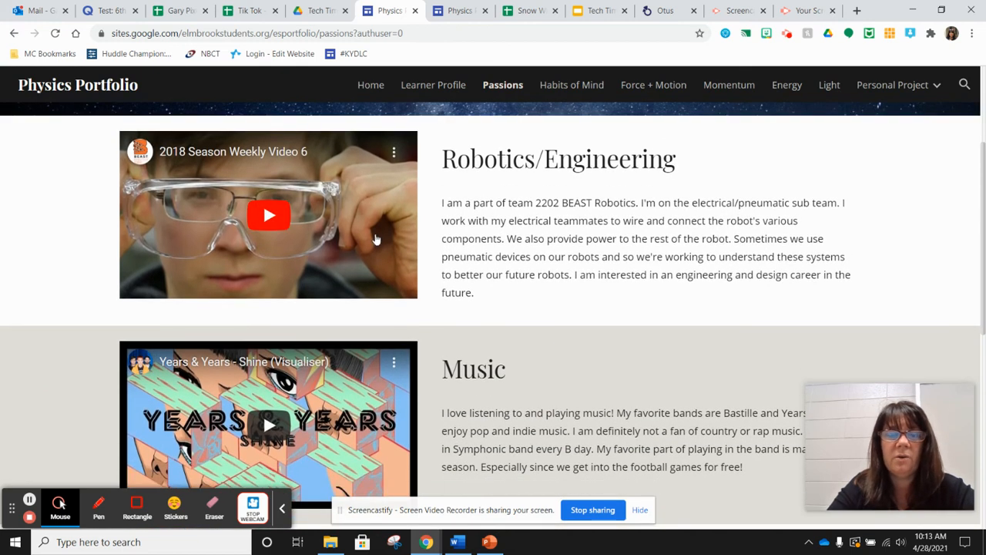
pyautogui.scroll(-1, 608, 208)
pyautogui.scroll(1, 539, 208)
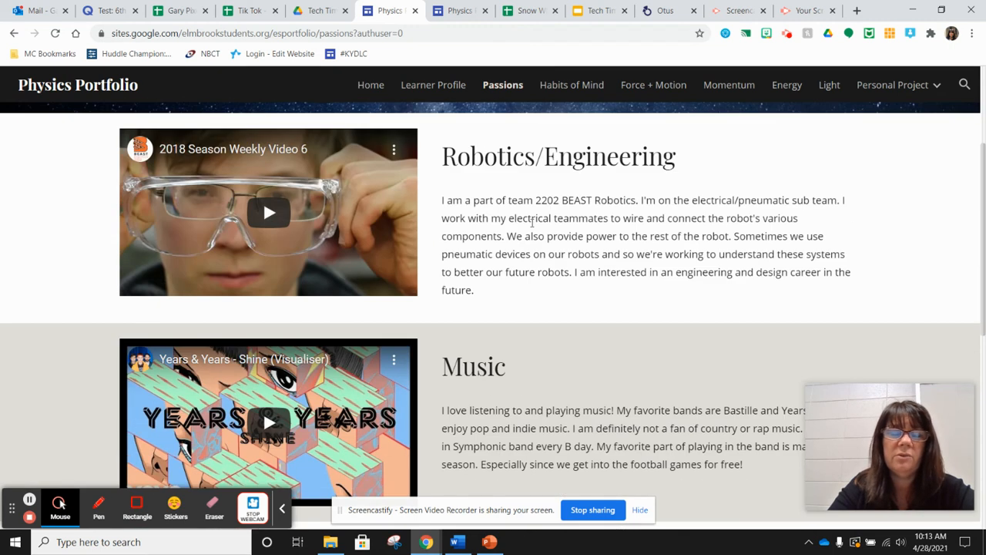
pyautogui.scroll(-2, 531, 228)
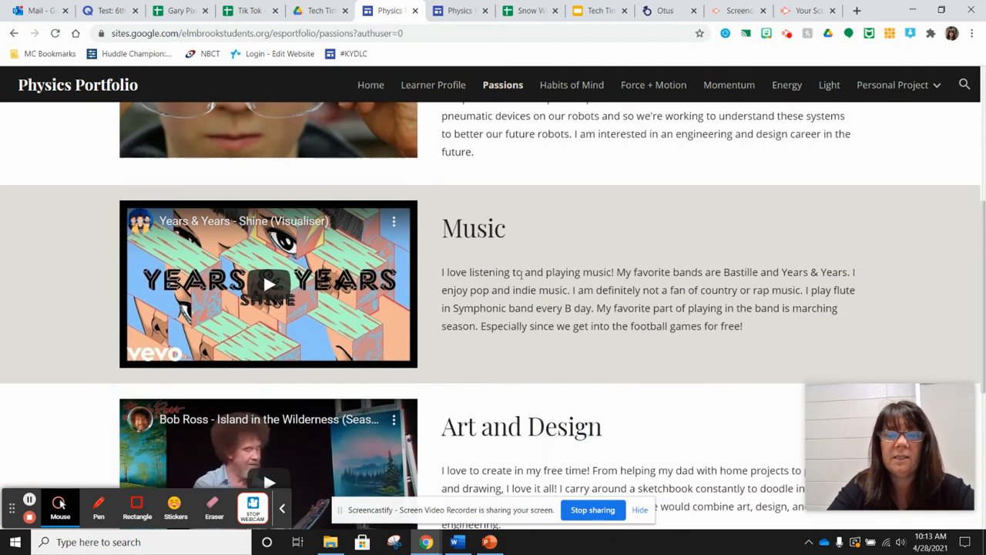
pyautogui.scroll(1, 566, 209)
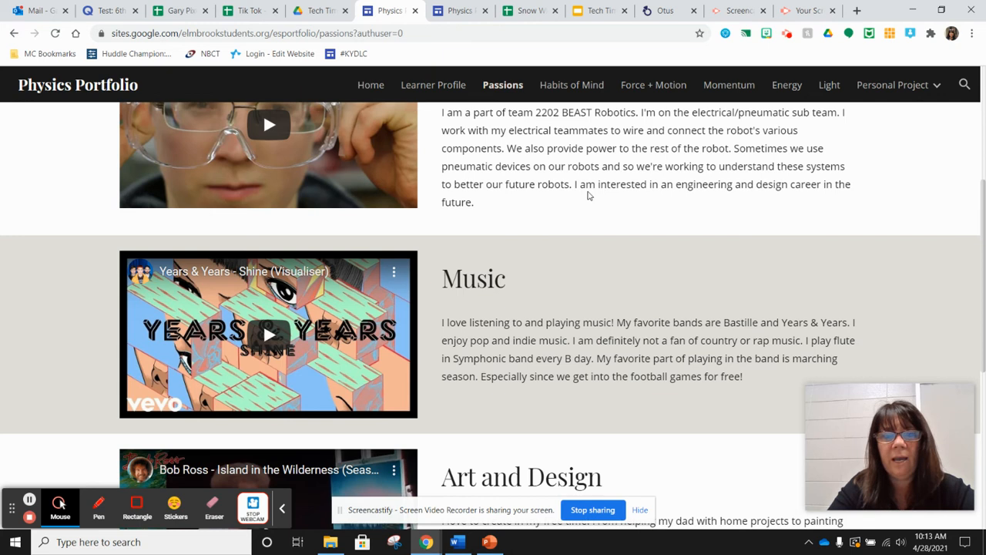
# Review the Music, Art and Design, and Food sections of the Passions page, then return to its title banner.
pyautogui.scroll(-3, 588, 196)
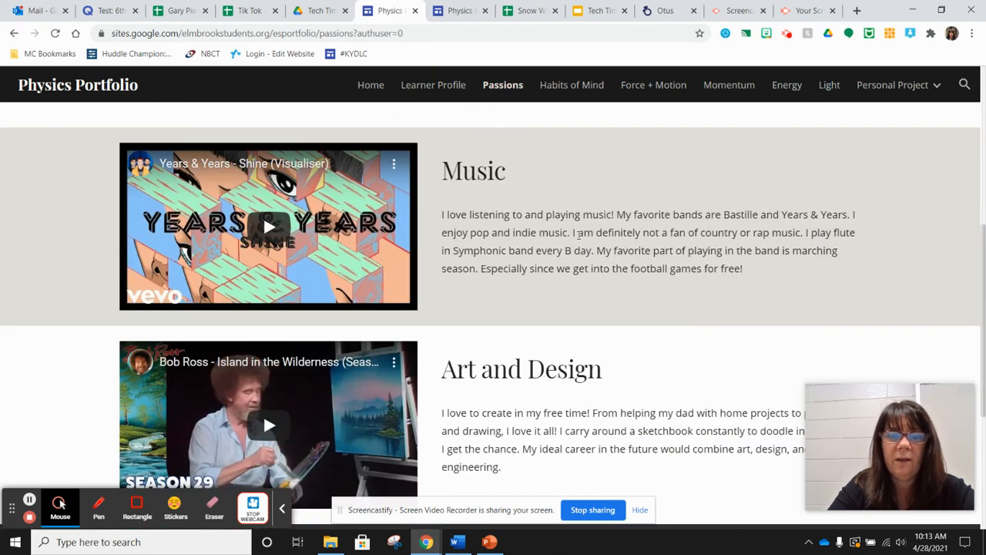
pyautogui.scroll(-1, 578, 237)
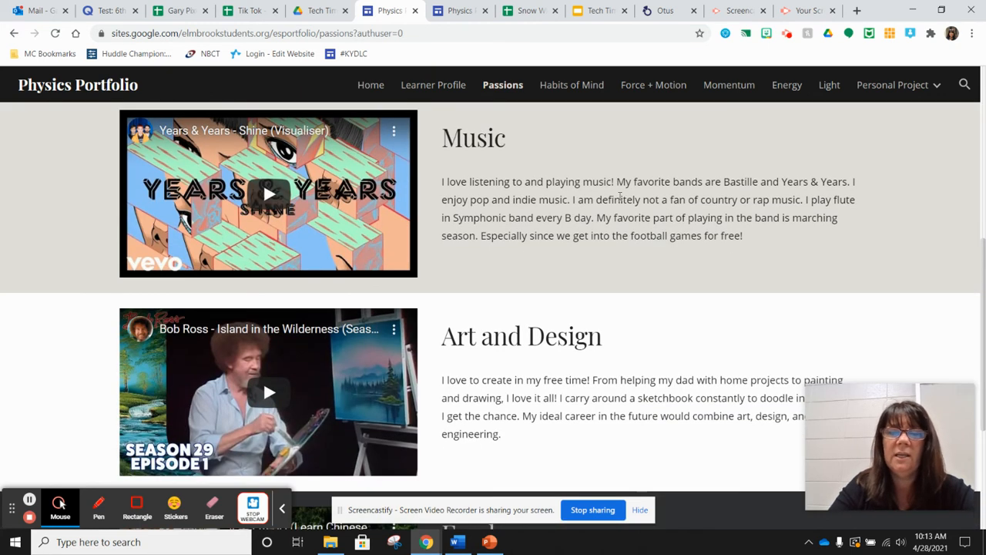
pyautogui.scroll(1, 620, 197)
pyautogui.scroll(-3, 621, 200)
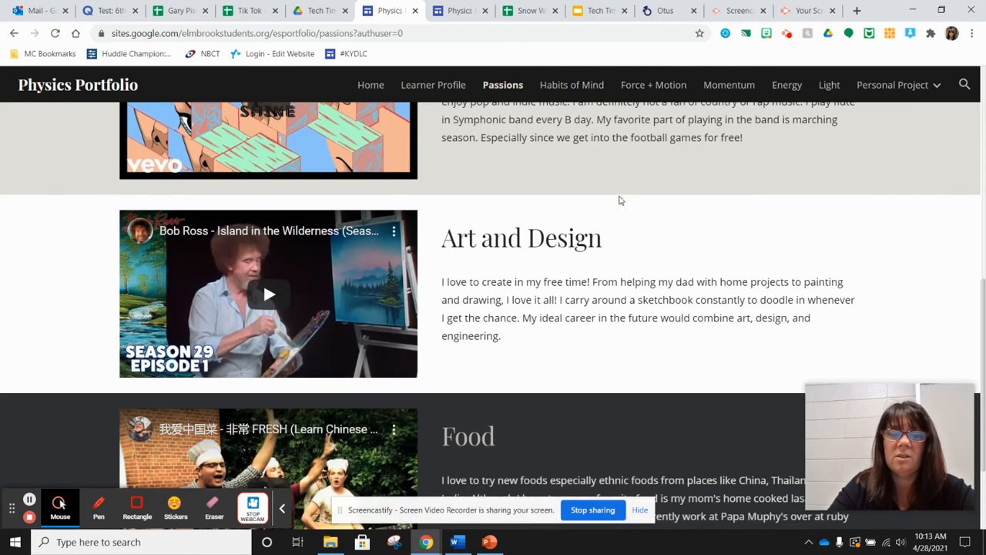
pyautogui.scroll(-3, 564, 267)
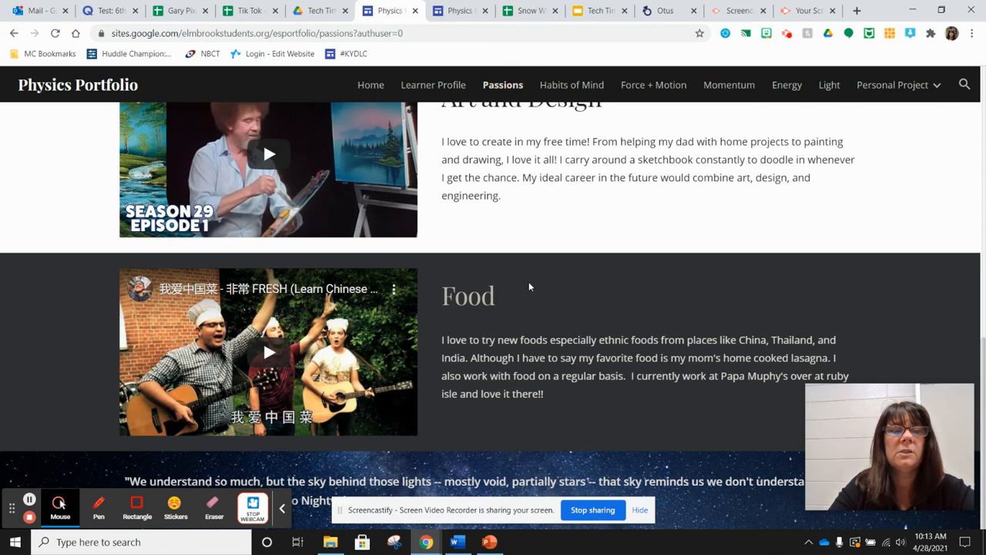
pyautogui.scroll(3, 528, 287)
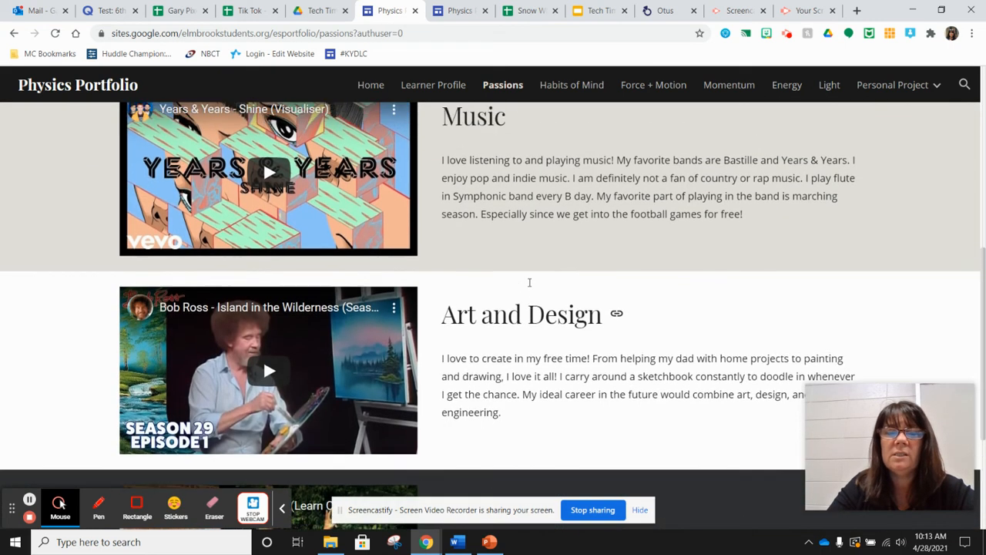
pyautogui.scroll(-3, 529, 282)
pyautogui.scroll(4, 528, 286)
pyautogui.scroll(5, 528, 287)
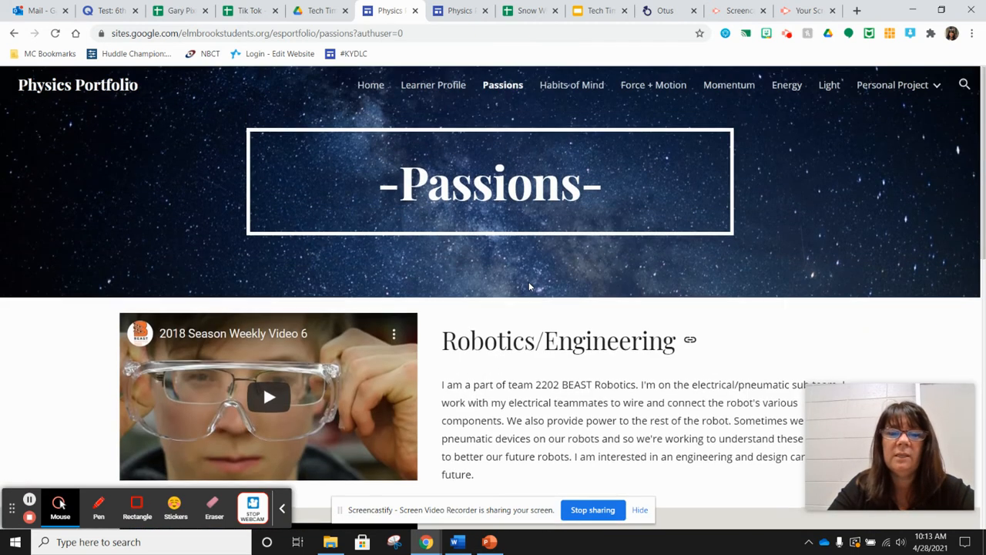
pyautogui.scroll(-2, 529, 287)
pyautogui.scroll(-2, 529, 285)
pyautogui.scroll(4, 527, 217)
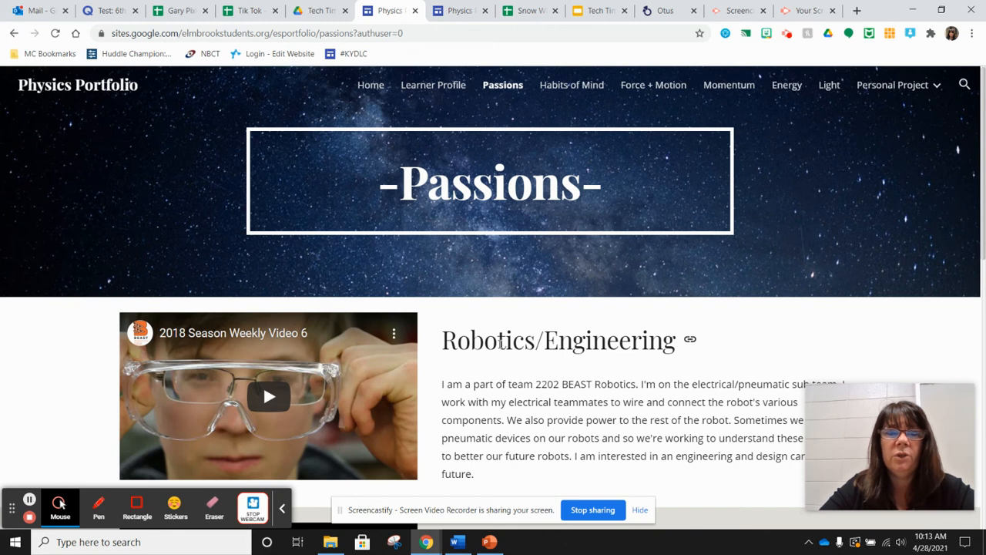
# Switch to the second student's Physics Portfolio site and read the introduction on its Home page.
pyautogui.click(460, 10)
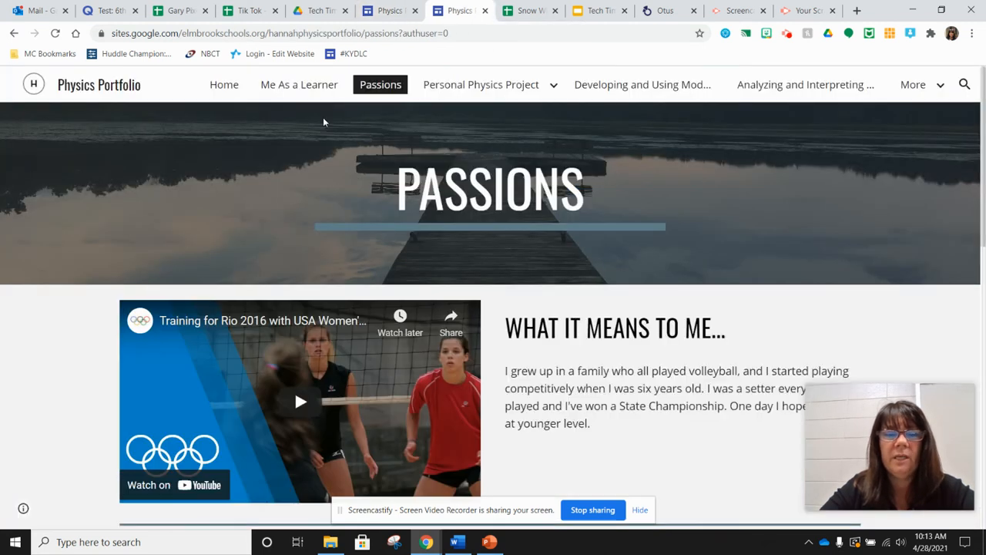
pyautogui.click(225, 86)
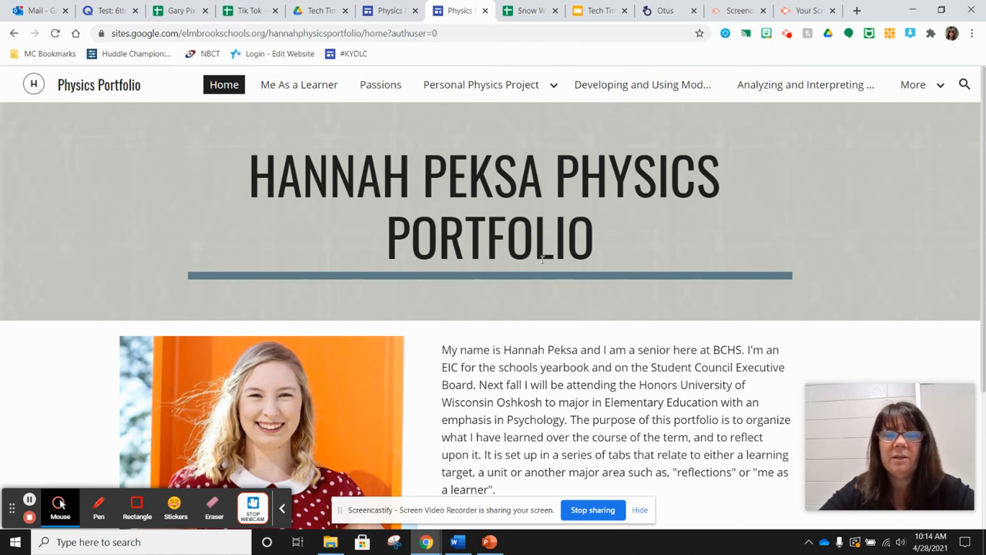
pyautogui.scroll(-3, 542, 260)
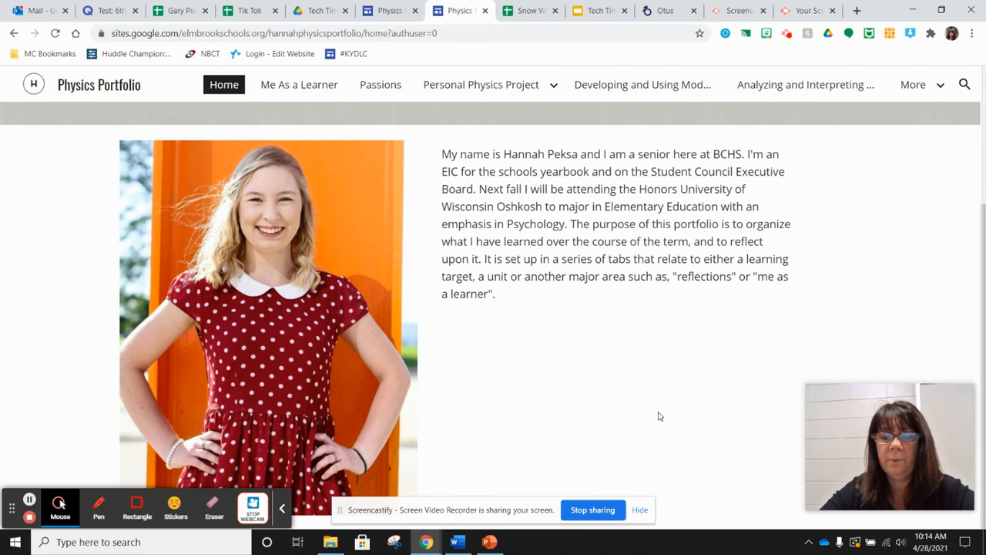
pyautogui.scroll(3, 571, 284)
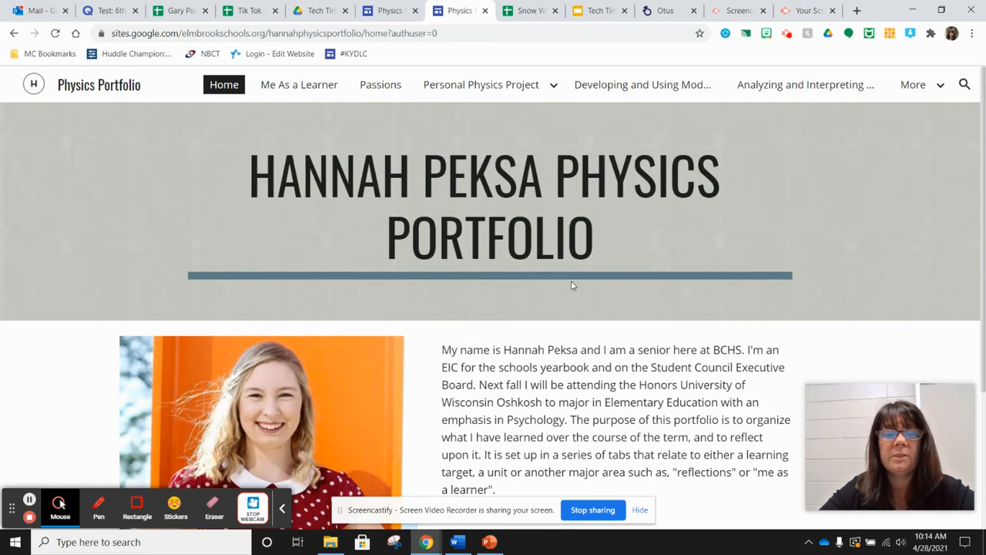
# Open the Me As a Learner page and look over the embedded Who I am as a Learner document.
pyautogui.click(293, 87)
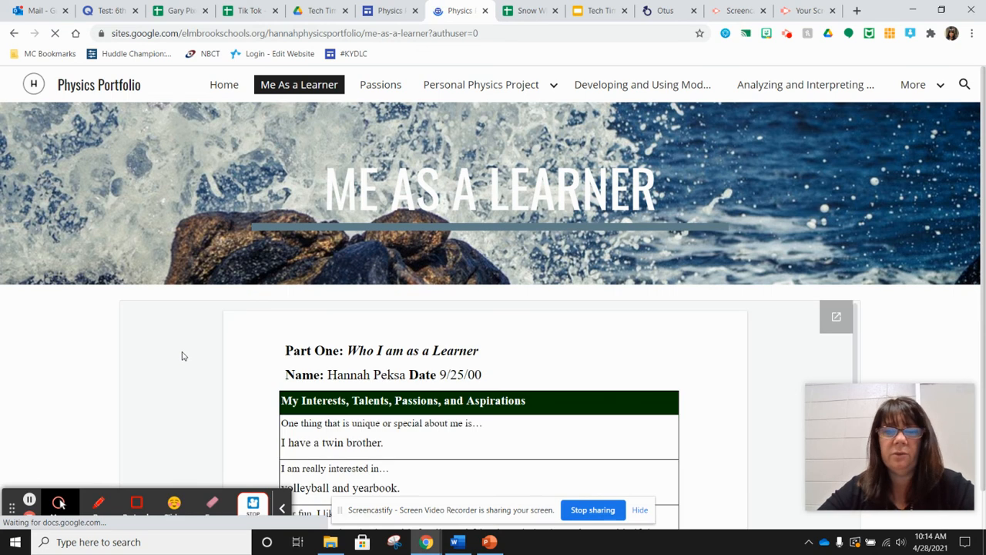
pyautogui.scroll(-3, 182, 356)
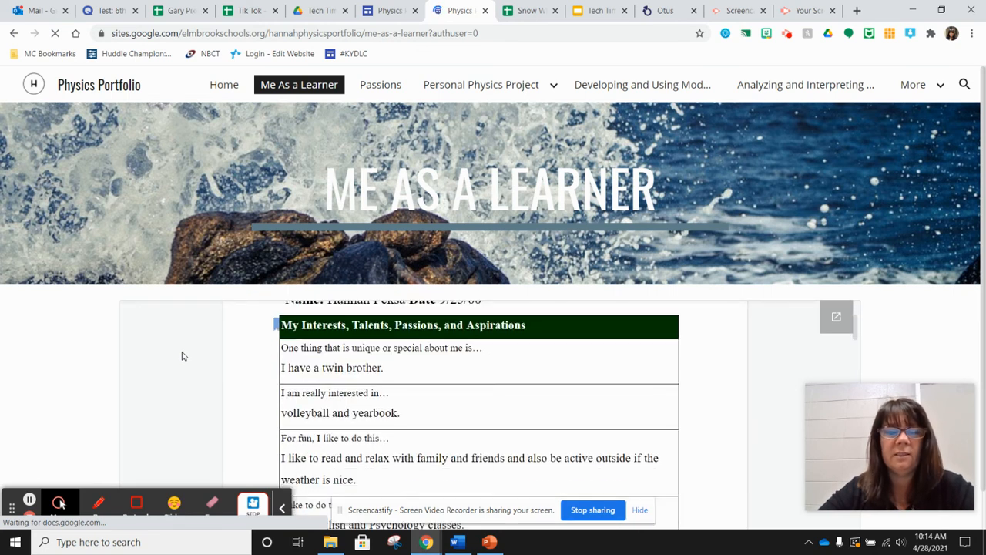
pyautogui.scroll(3, 182, 356)
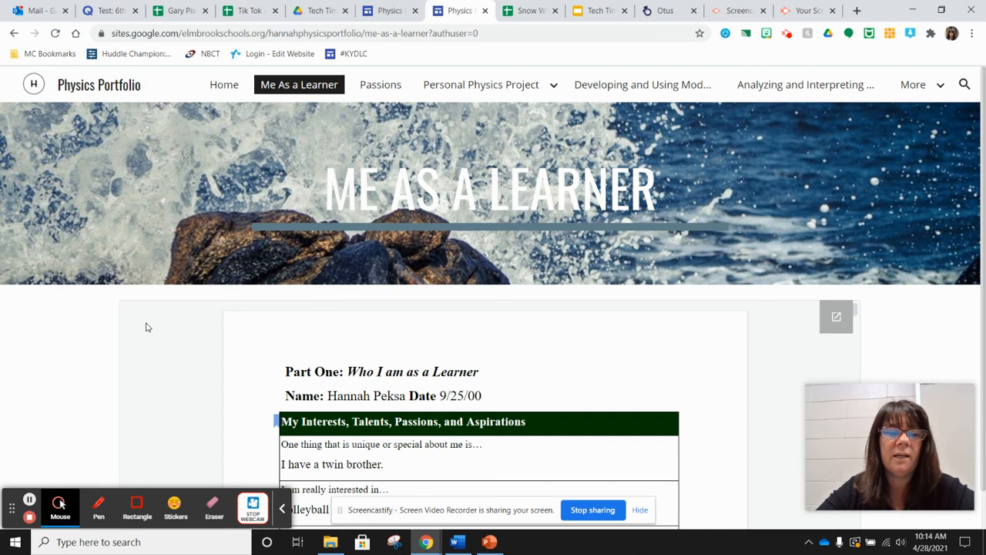
pyautogui.scroll(-1, 146, 328)
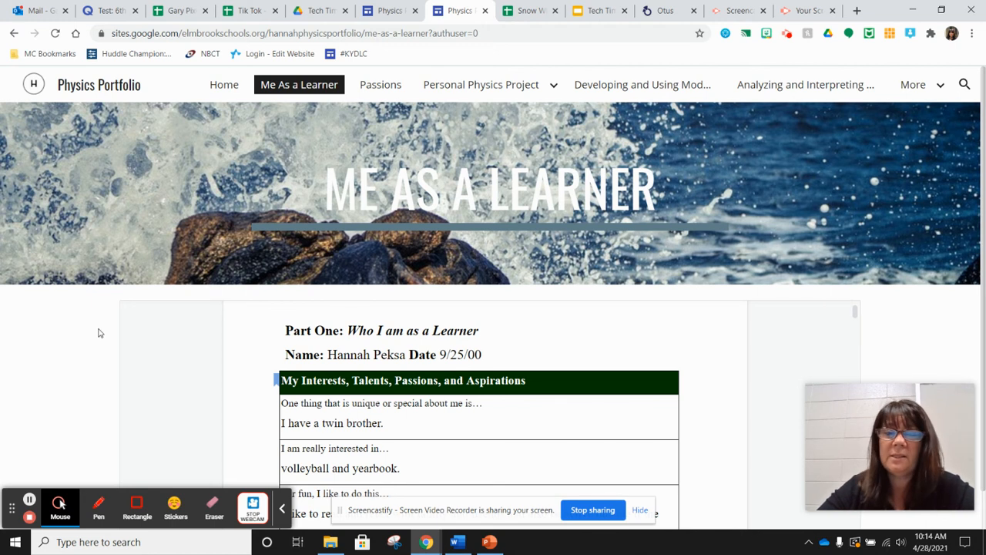
# Open the Passions page and review the volleyball, yearbook, travel and favorite singer sections, then return to its title banner.
pyautogui.click(385, 87)
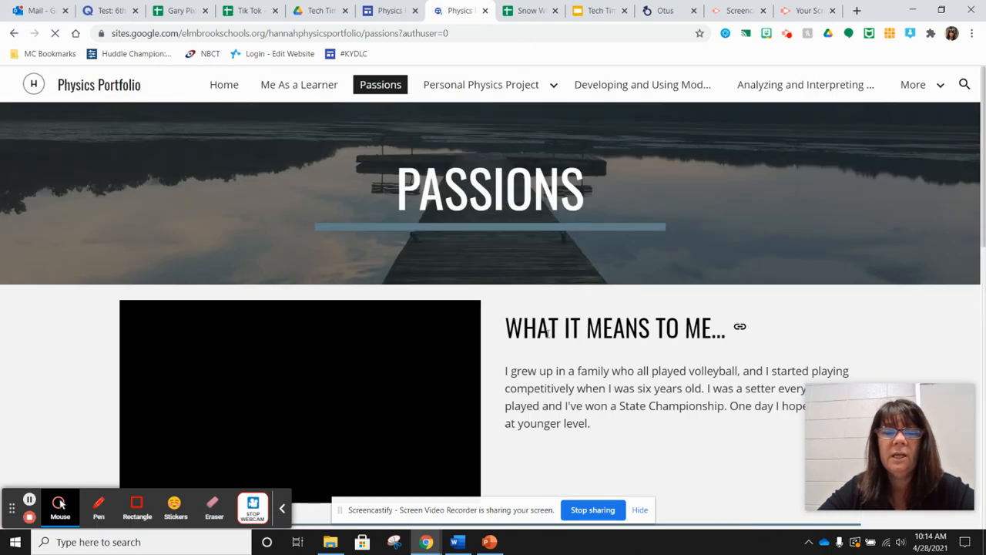
pyautogui.scroll(-2, 543, 330)
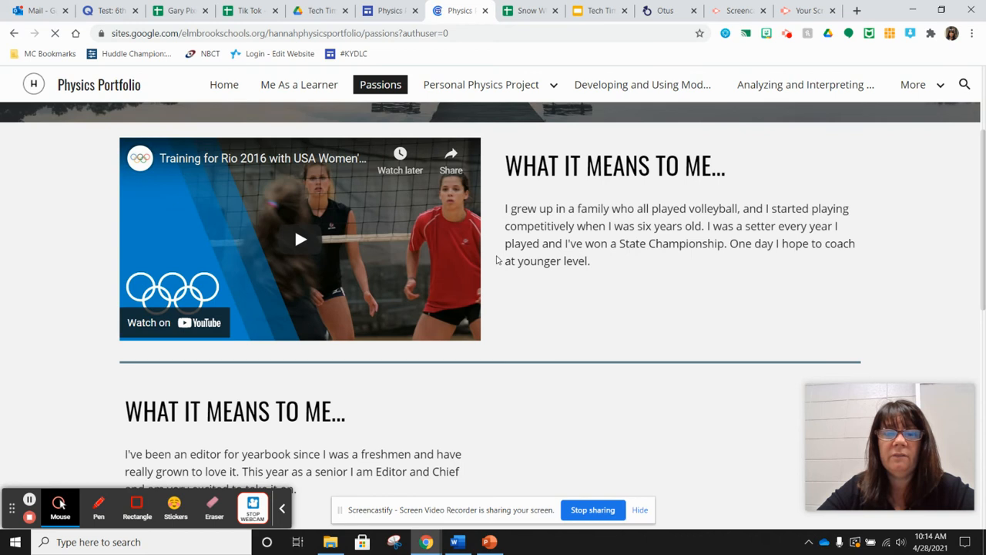
pyautogui.scroll(-1, 586, 264)
pyautogui.scroll(1, 586, 265)
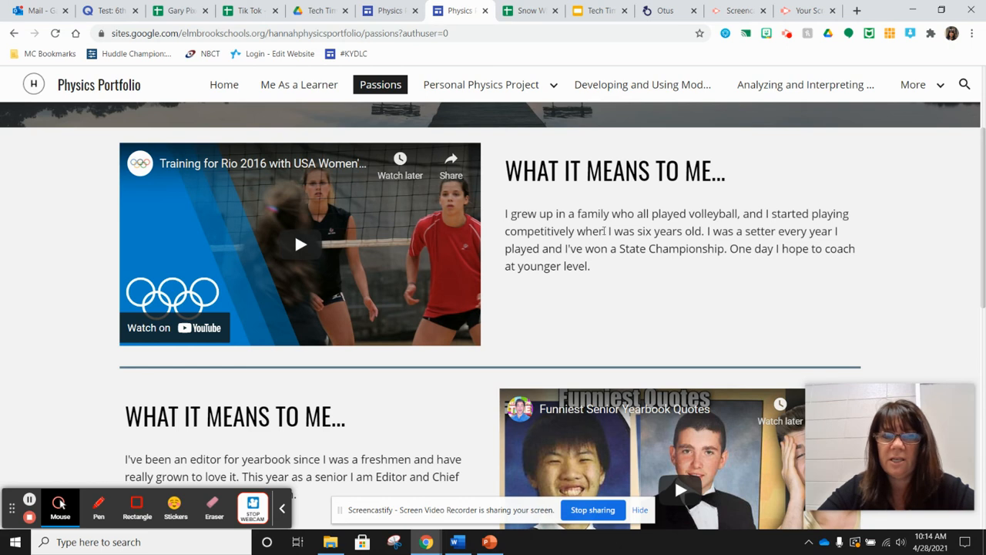
pyautogui.scroll(-3, 609, 226)
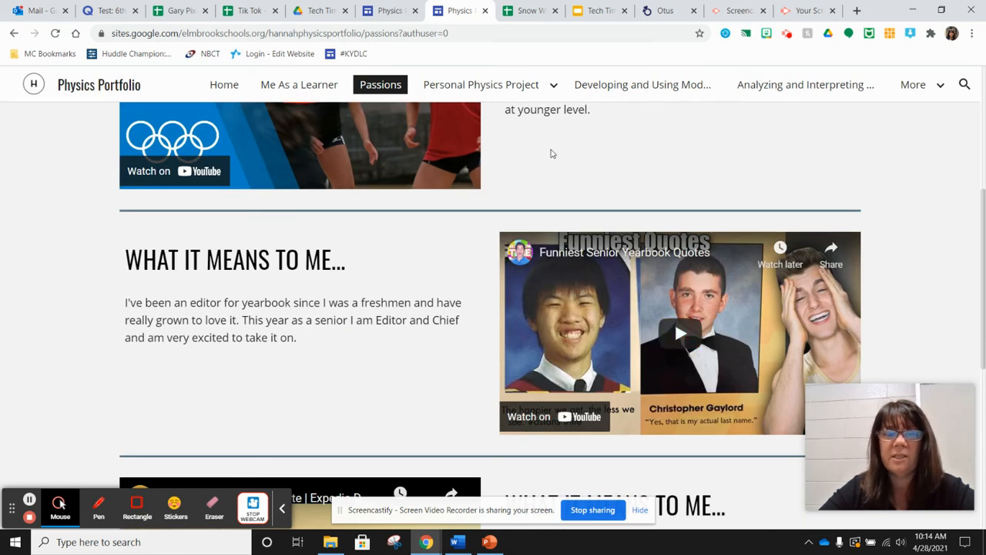
pyautogui.scroll(-2, 445, 315)
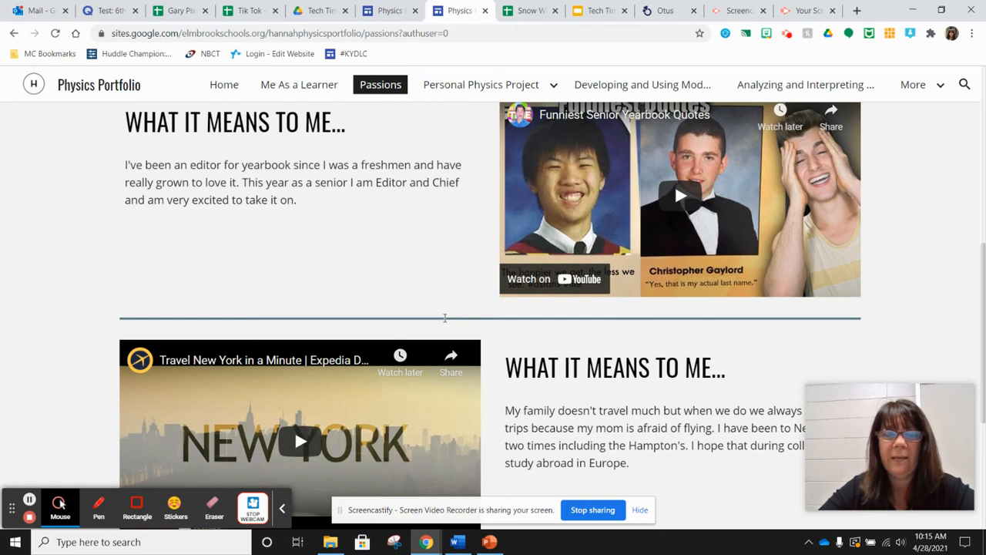
pyautogui.scroll(-2, 444, 318)
pyautogui.scroll(-2, 595, 310)
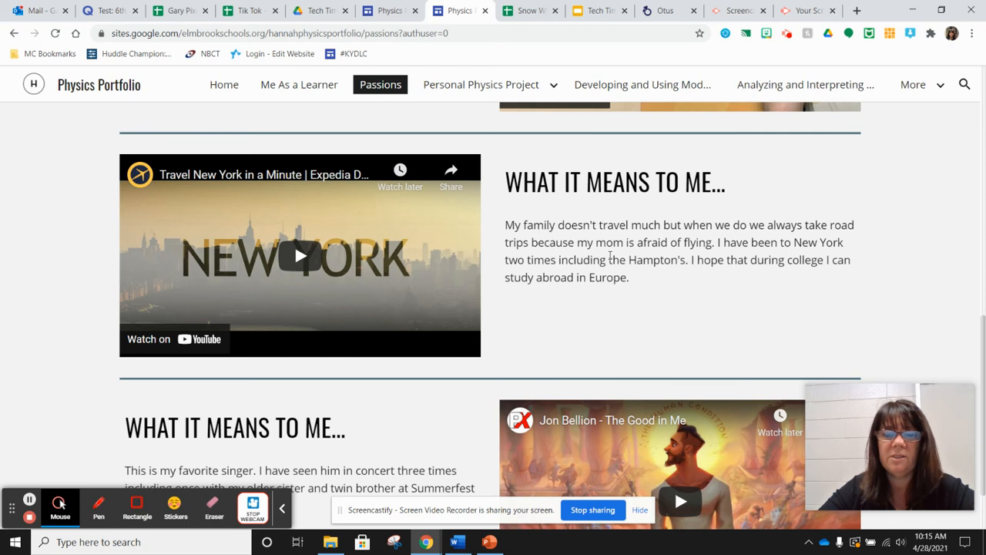
pyautogui.scroll(-1, 609, 258)
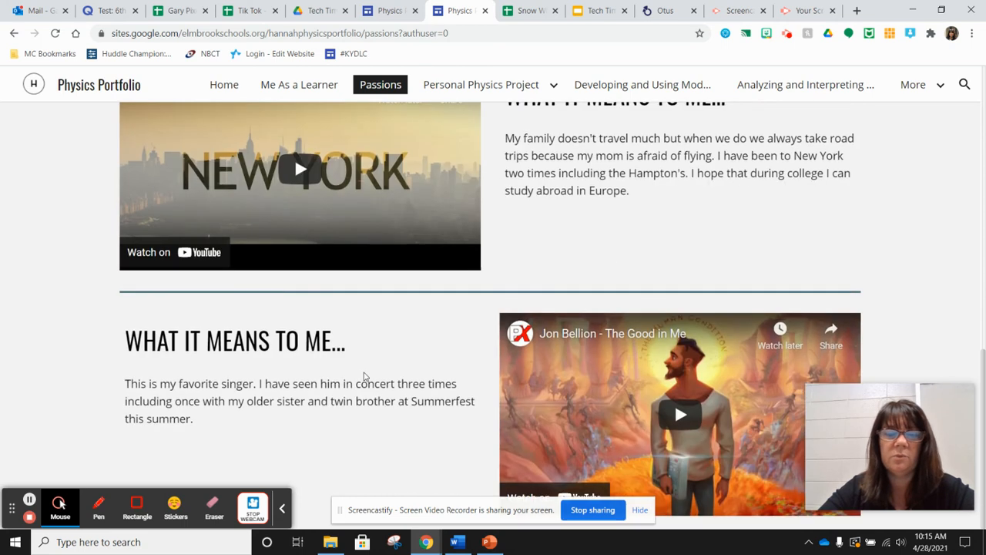
pyautogui.scroll(9, 426, 373)
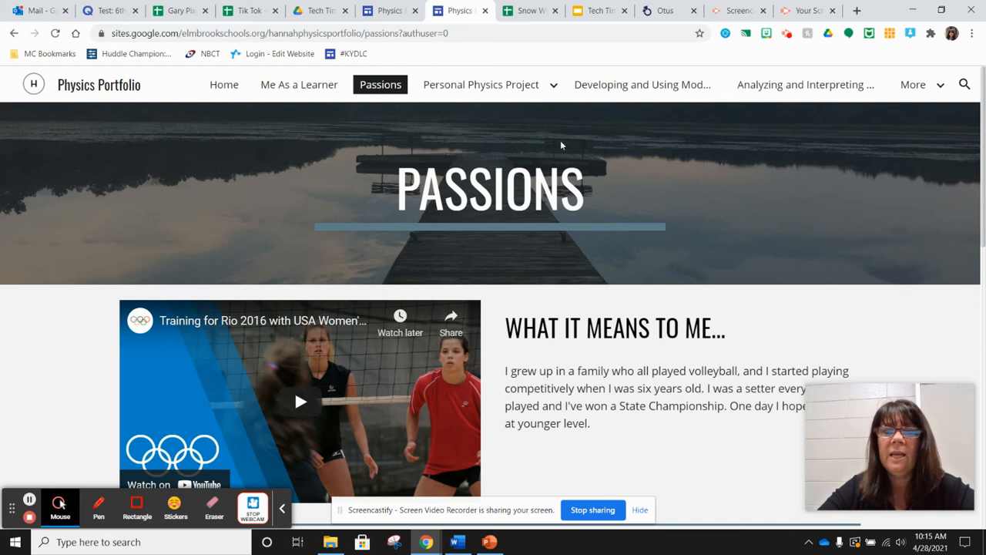
pyautogui.moveTo(539, 91)
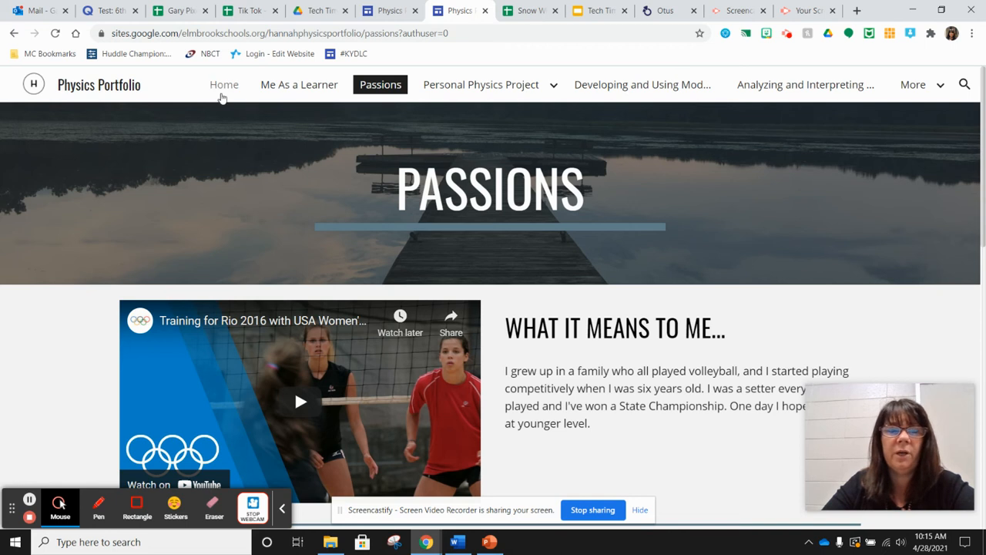
pyautogui.moveTo(516, 104)
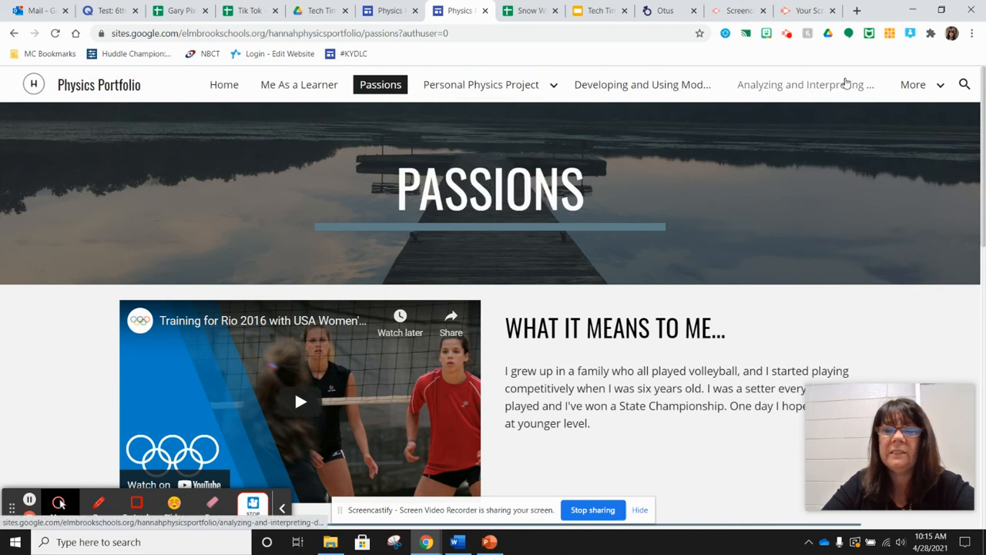
pyautogui.moveTo(902, 84)
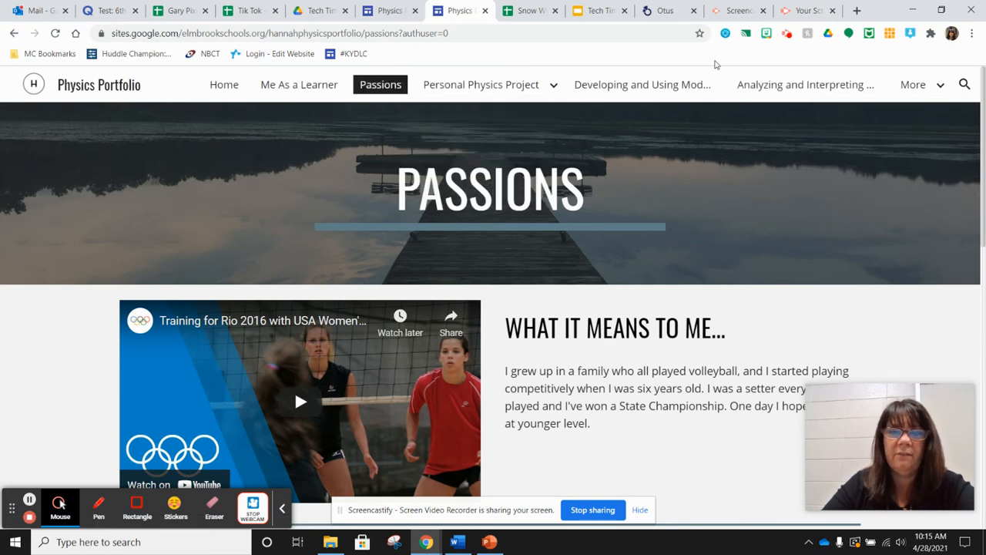
pyautogui.scroll(-2, 667, 302)
pyautogui.scroll(2, 667, 302)
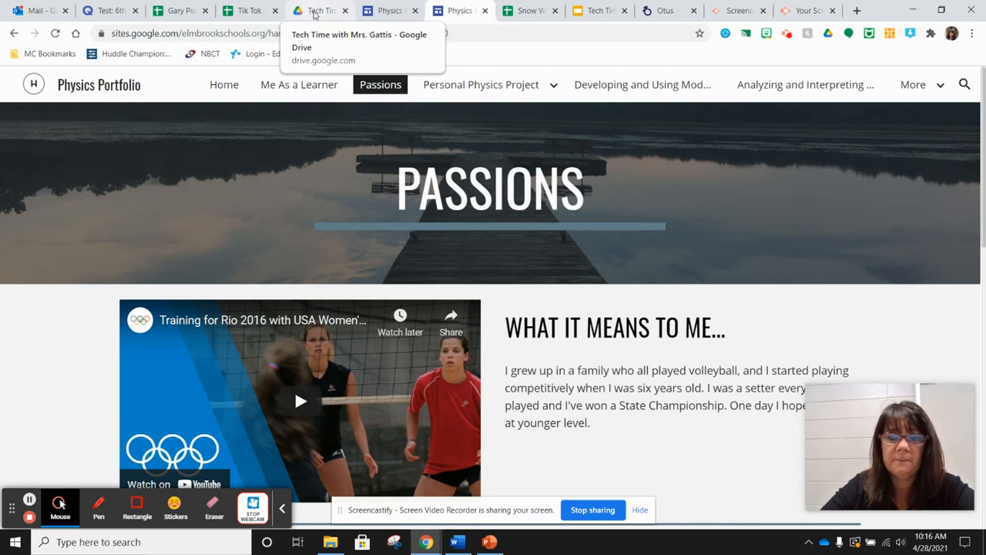
# Switch to Google Drive and, starting from My Drive, open the Tech Time folder inside the 1 Digital Learning Coach folder.
pyautogui.click(314, 15)
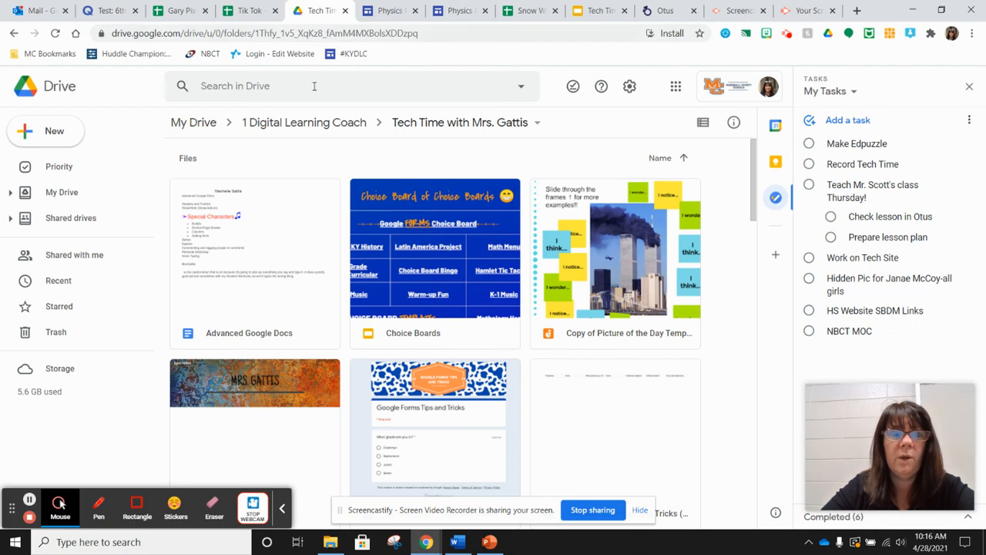
pyautogui.click(200, 126)
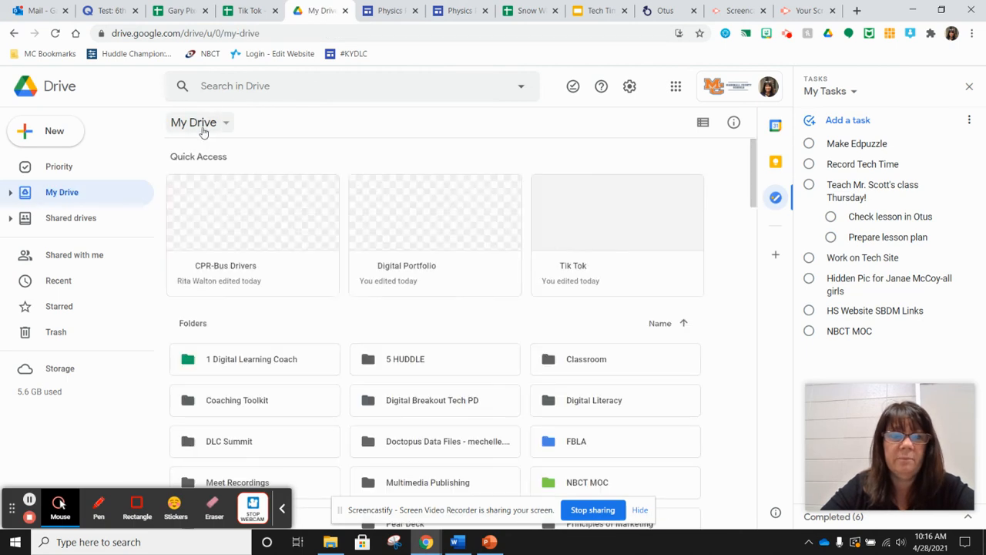
pyautogui.scroll(-1, 328, 311)
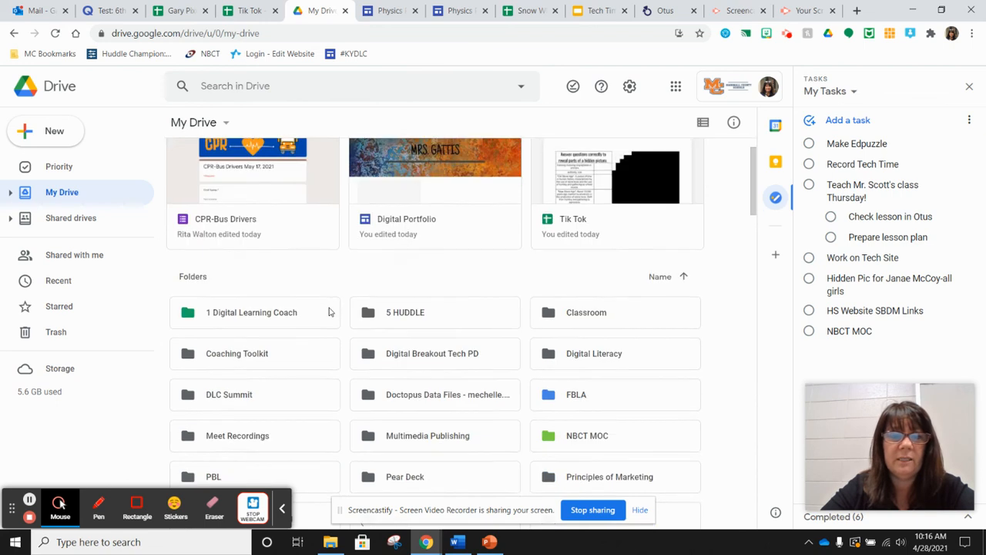
pyautogui.scroll(1, 328, 311)
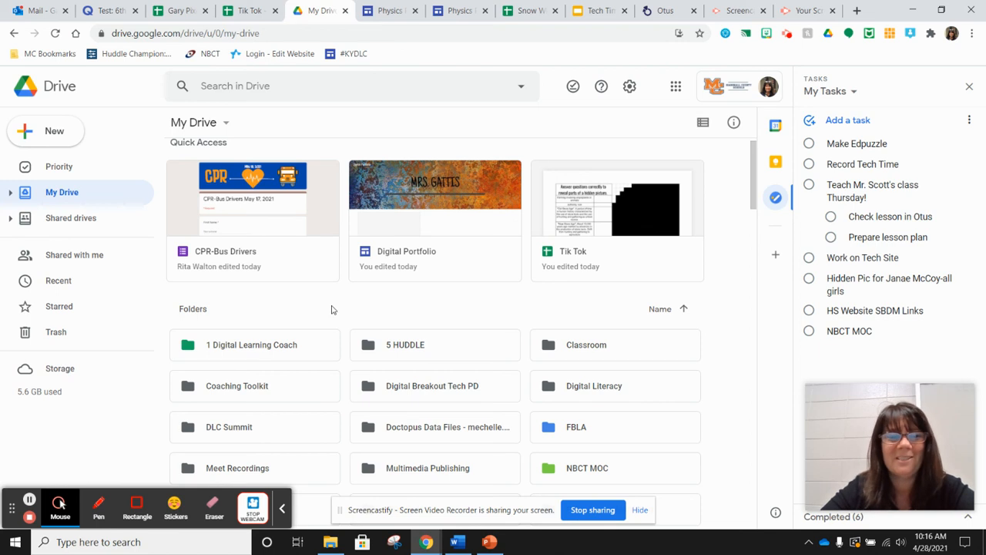
pyautogui.scroll(-1, 332, 308)
pyautogui.scroll(1, 331, 309)
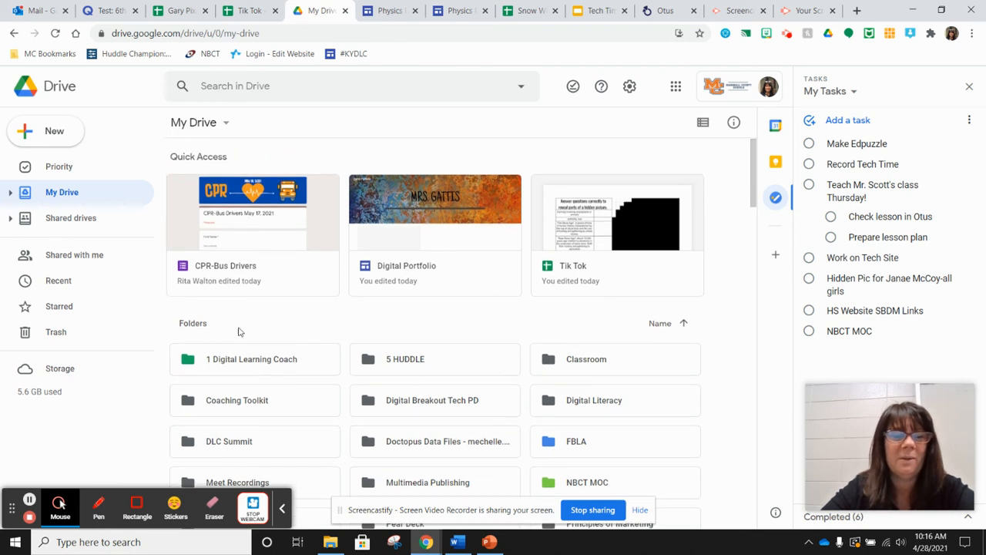
pyautogui.doubleClick(232, 357)
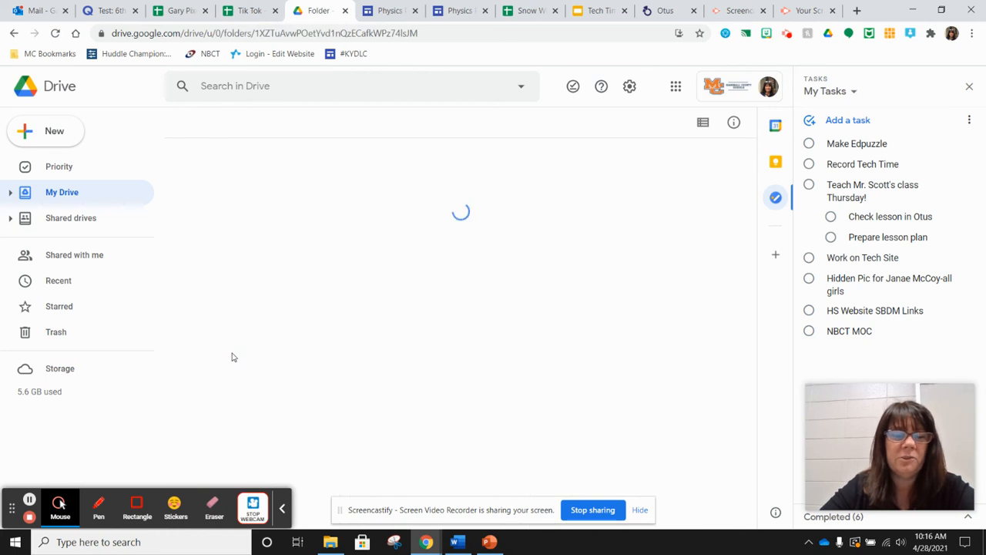
pyautogui.click(592, 322)
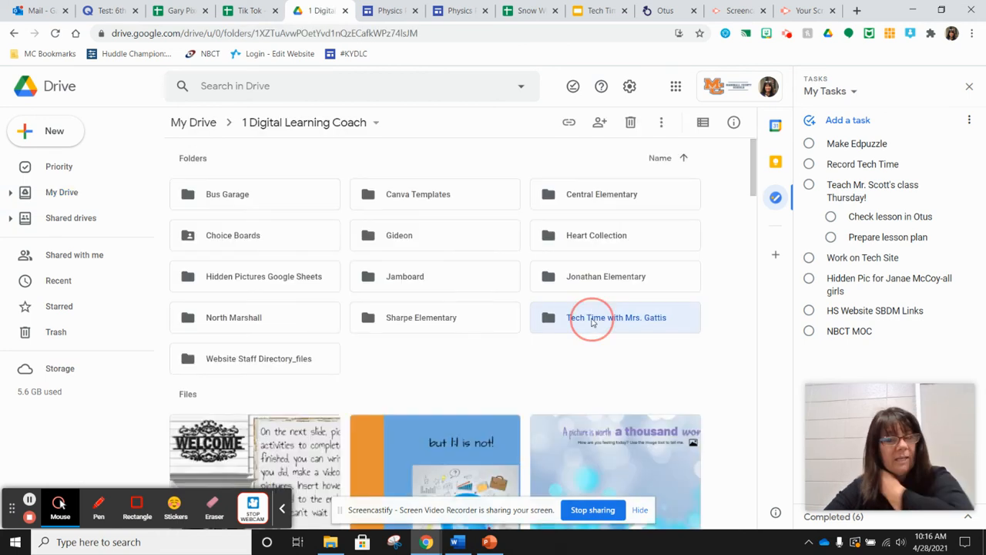
pyautogui.doubleClick(591, 322)
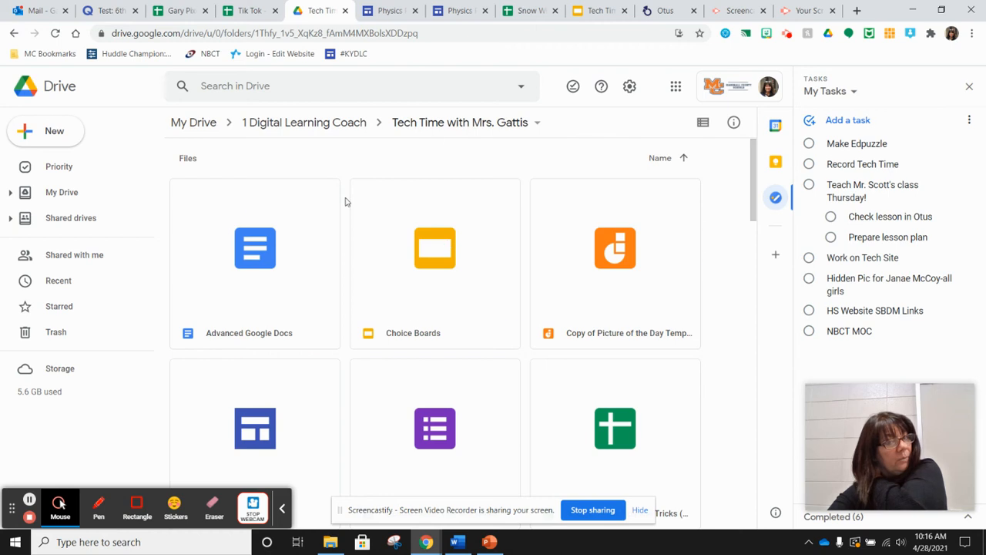
# Create a new Google Sites site in the Tech Time folder.
pyautogui.click(64, 137)
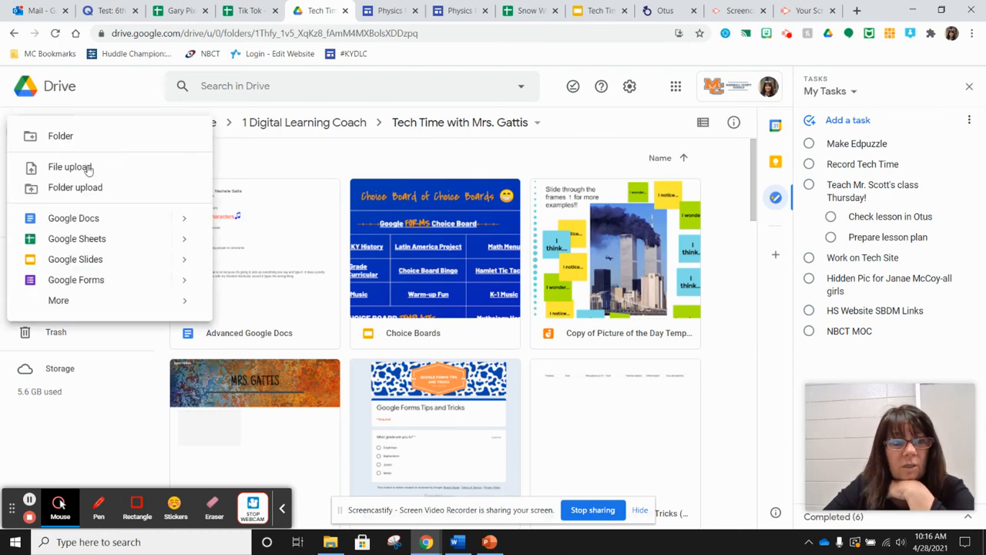
pyautogui.moveTo(88, 302)
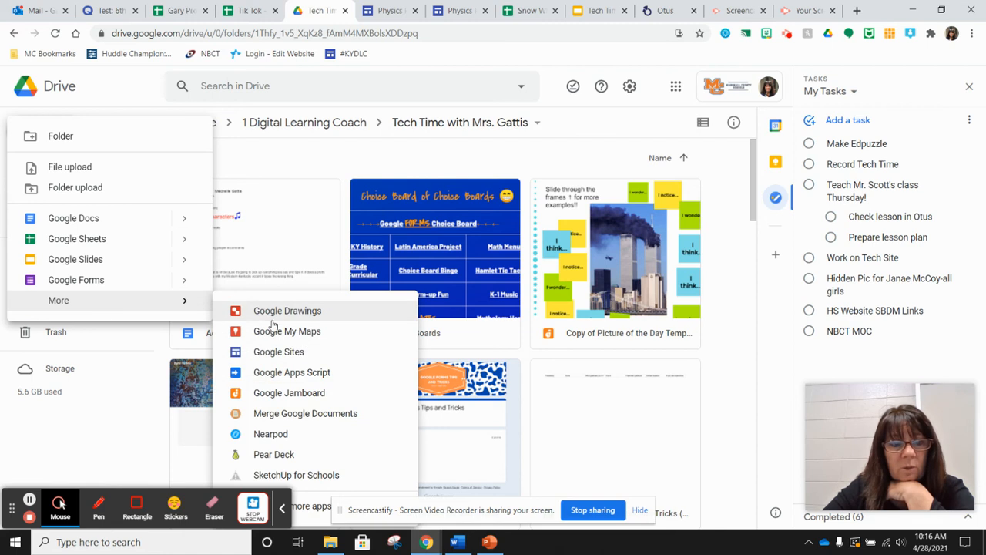
pyautogui.click(277, 354)
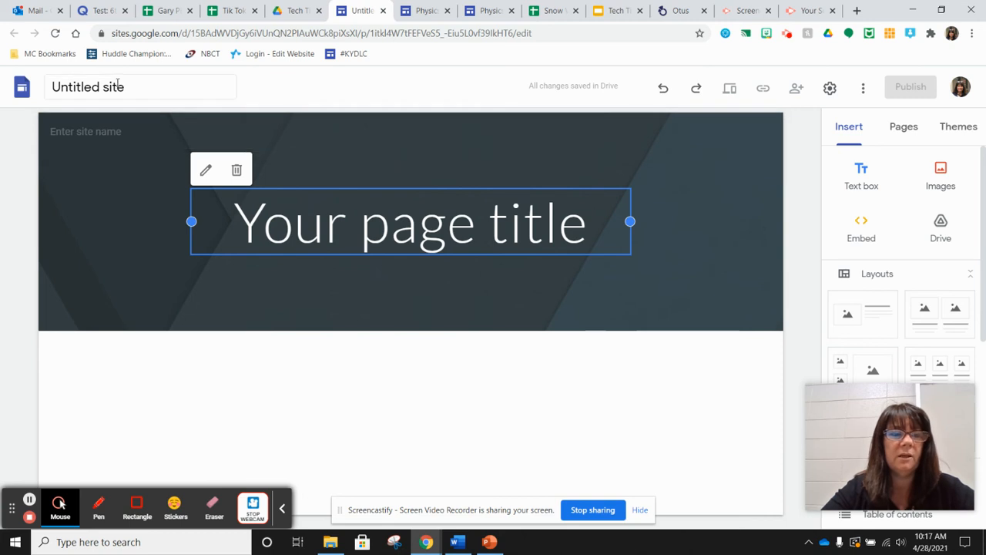
# Name the untitled site "Graduate Profile-" followed by the teacher's surname, and apply it as the site name in the header.
pyautogui.click(115, 87)
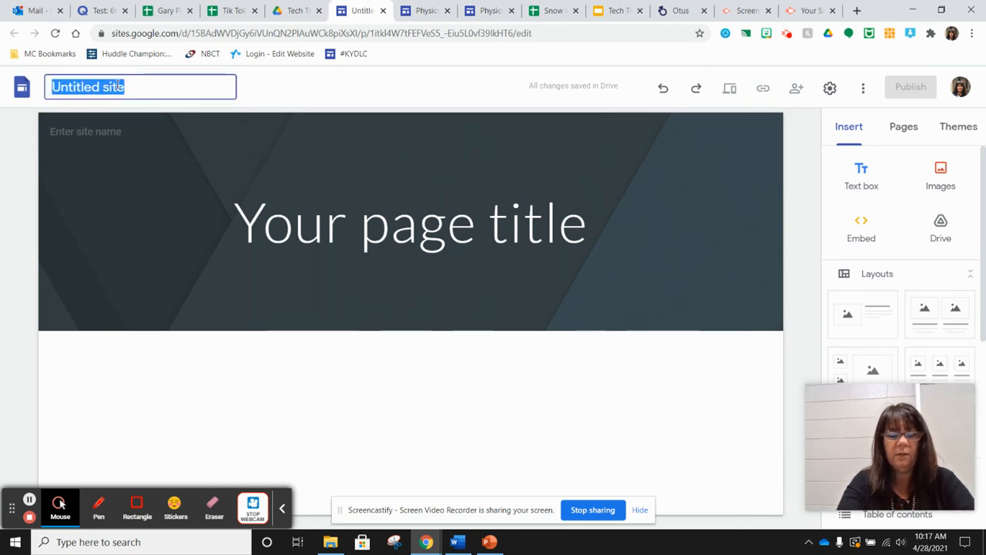
pyautogui.write('Graduat')
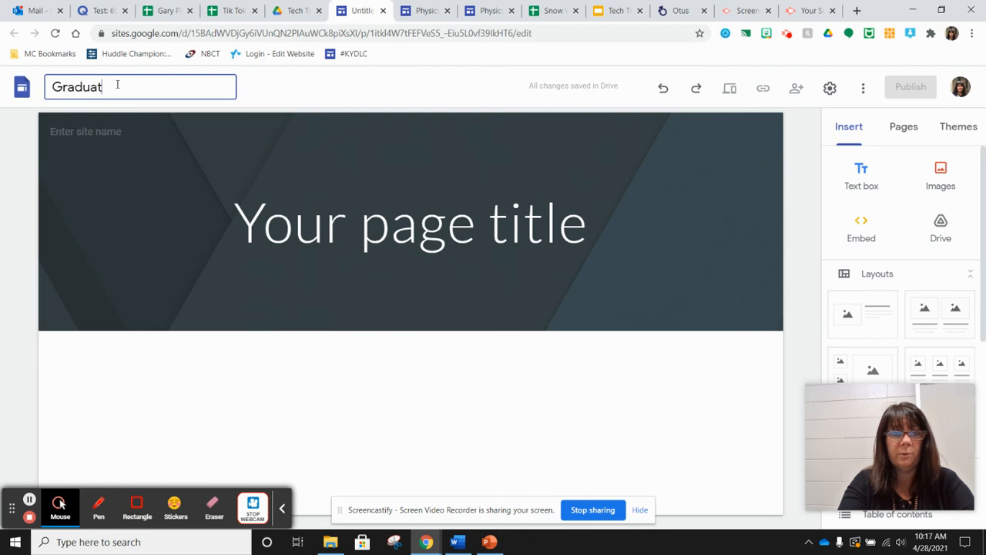
pyautogui.write('e Pr')
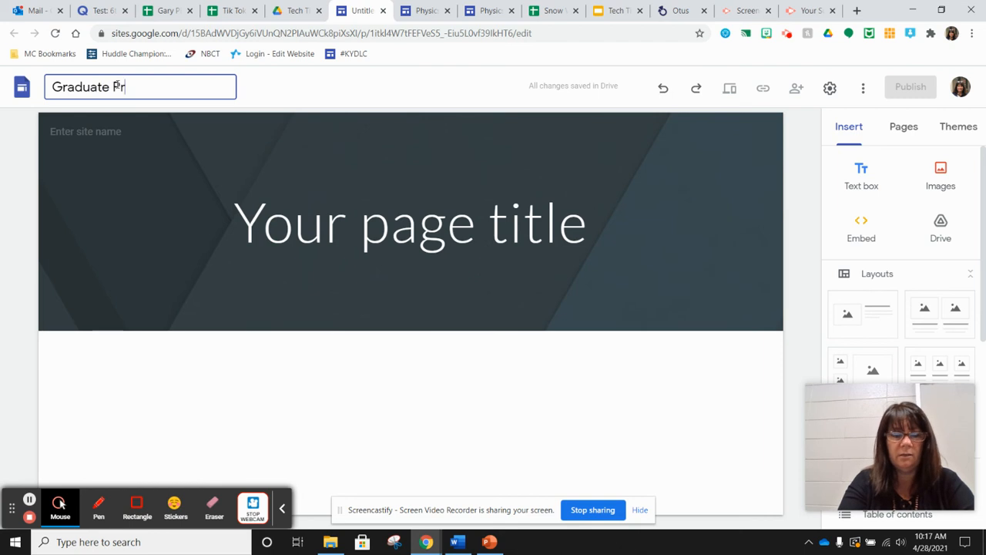
pyautogui.write('ofile-Gattis')
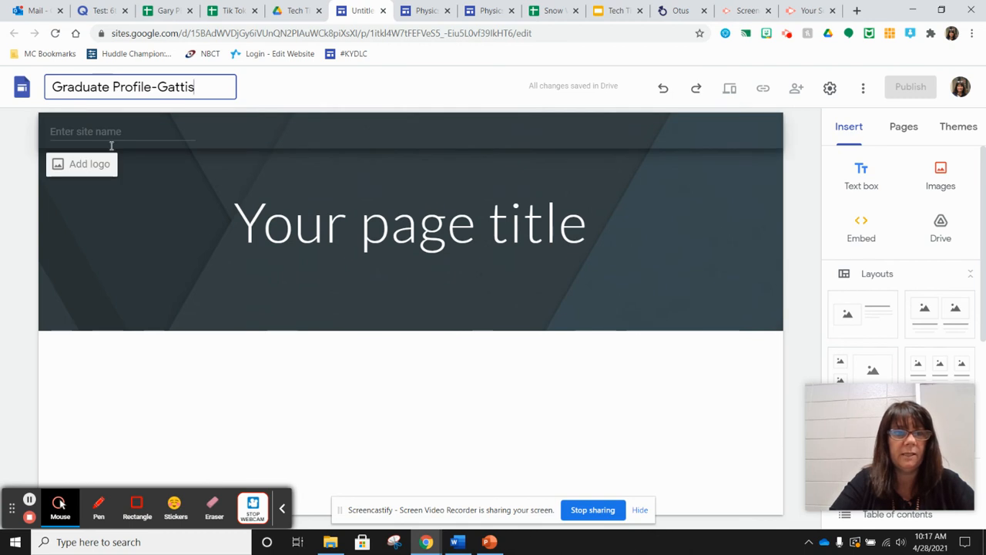
pyautogui.click(141, 176)
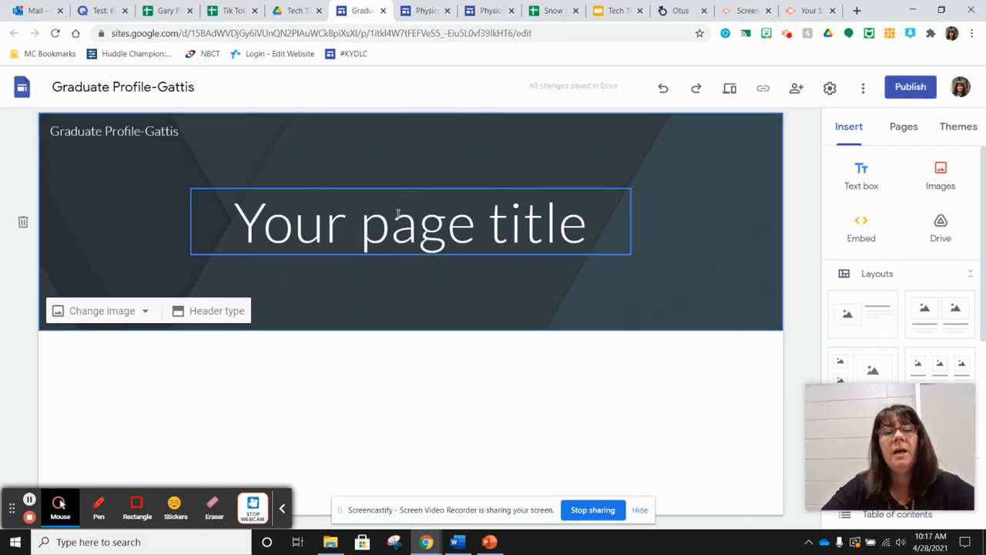
# Replace the placeholder page title in the banner with the teacher's title and surname.
pyautogui.click(430, 240)
pyautogui.tripleClick(430, 240)
pyautogui.write('Mrs. Gattis')
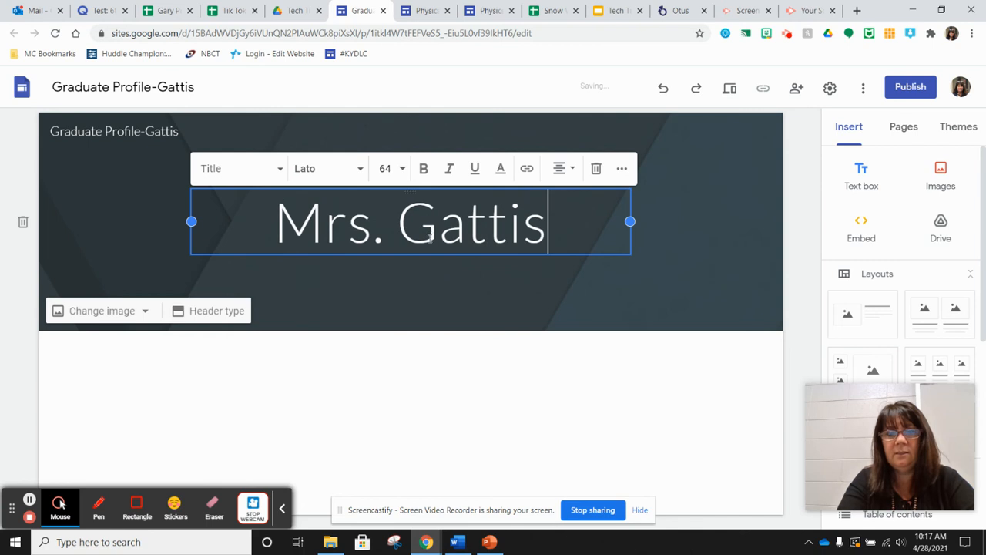
pyautogui.click(701, 374)
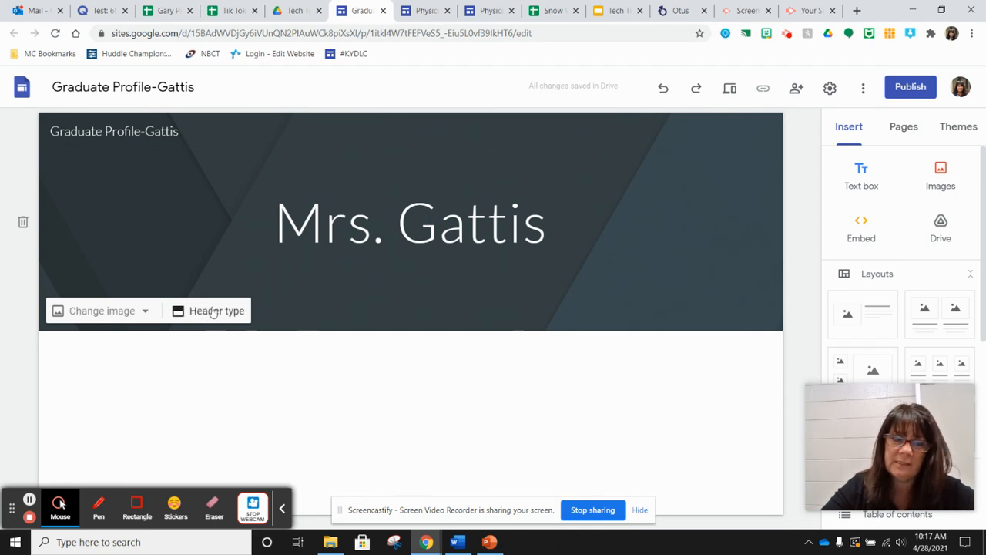
# Start replacing the banner's header image and search the web images for "orange and blue".
pyautogui.click(114, 312)
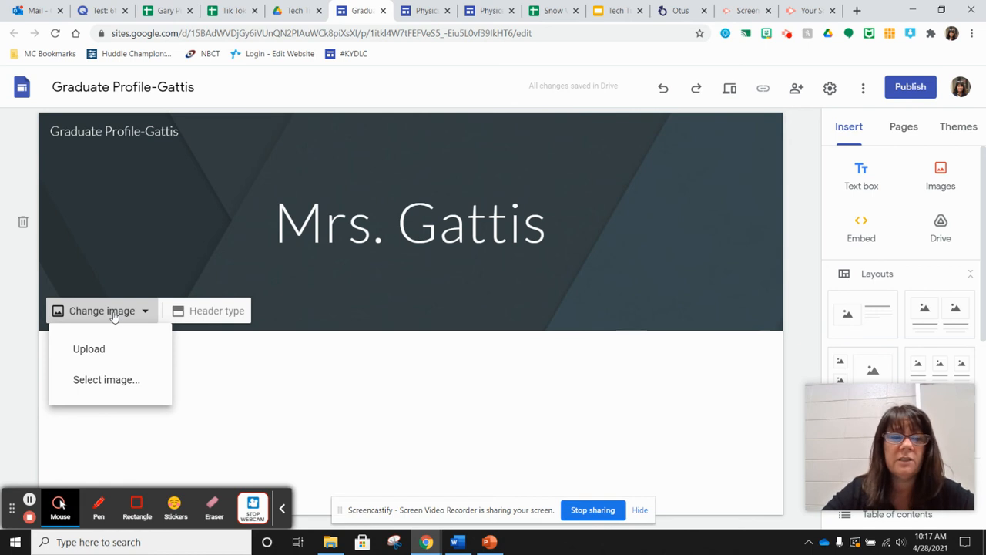
pyautogui.click(100, 380)
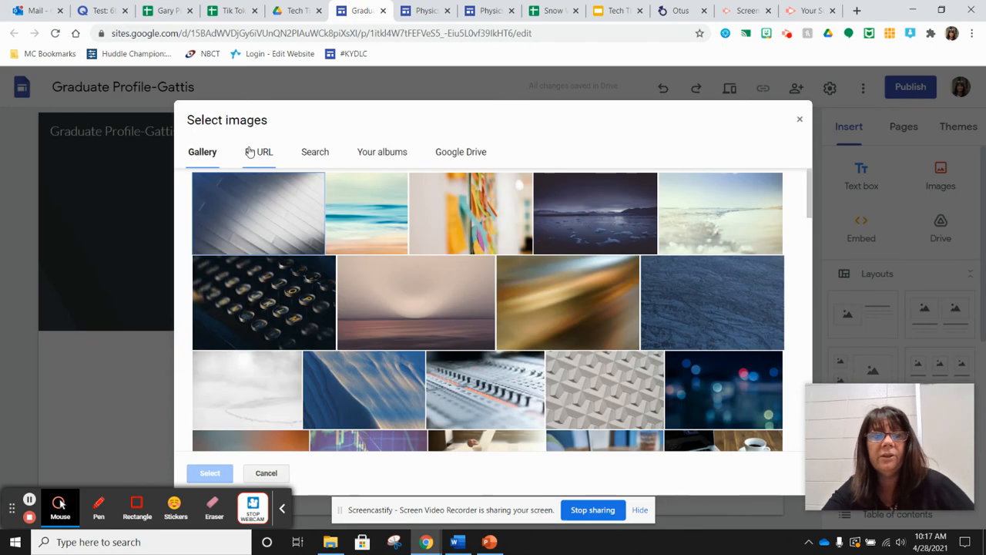
pyautogui.click(315, 152)
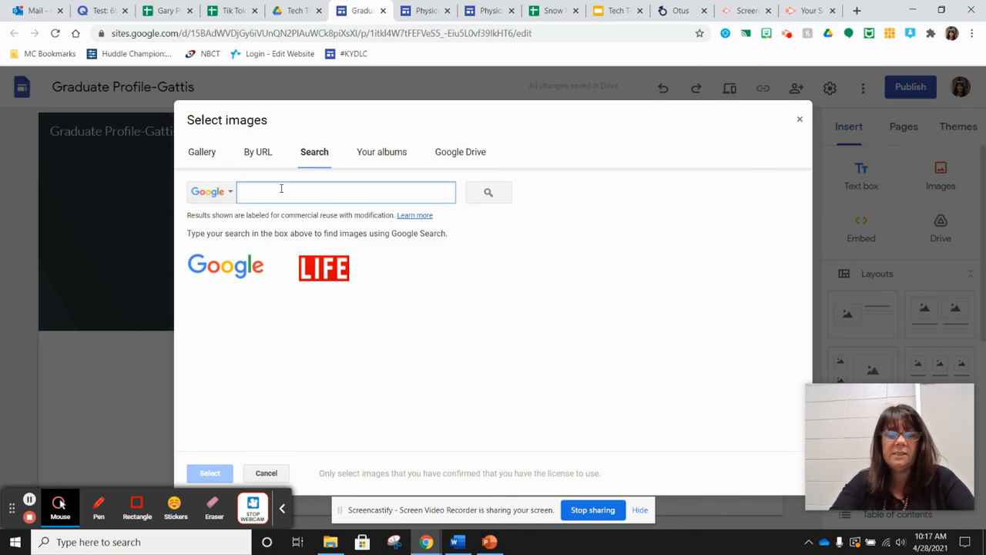
pyautogui.write('orange and blue')
pyautogui.press('Return')
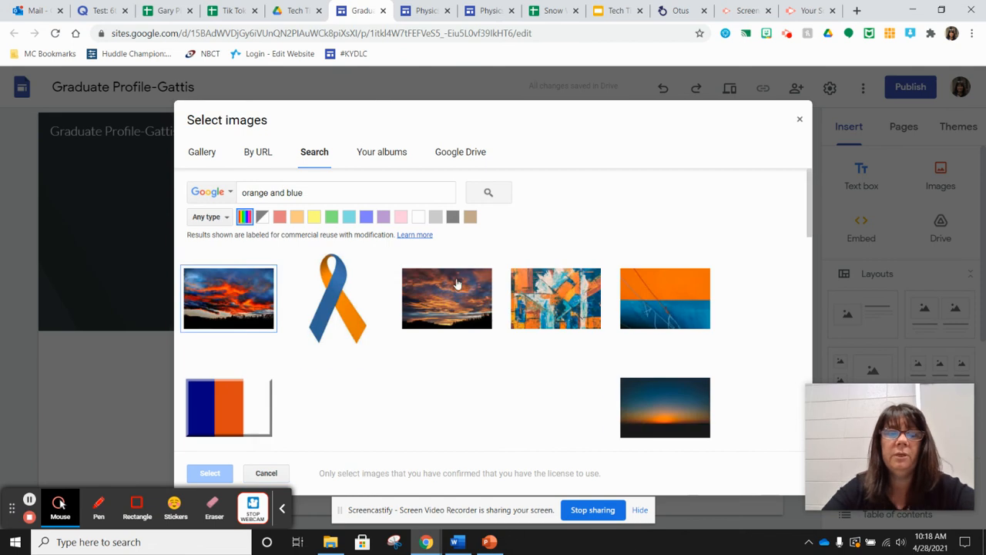
# Use the orange and navy splatter image from the results as the header background and turn off its readability adjustment.
pyautogui.scroll(-3, 498, 320)
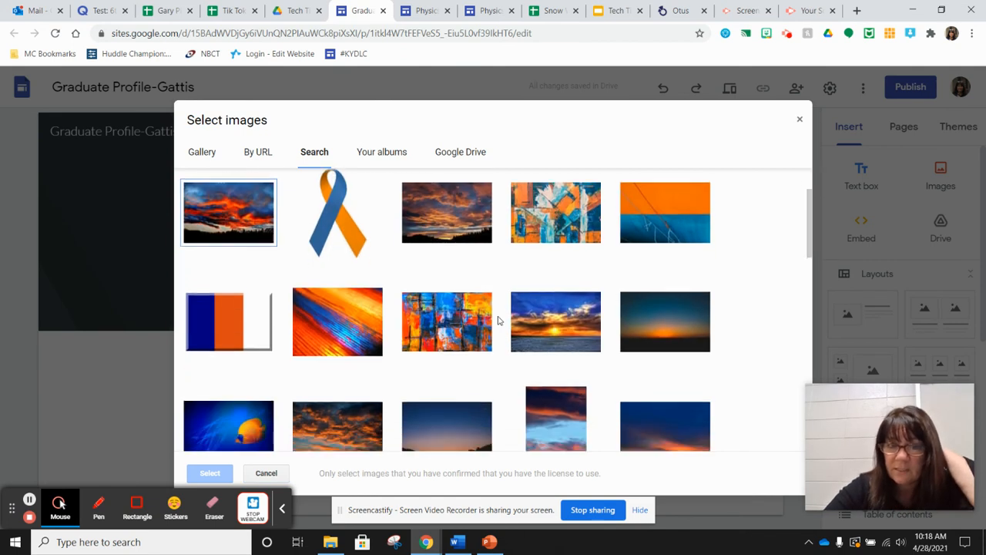
pyautogui.scroll(-4, 498, 320)
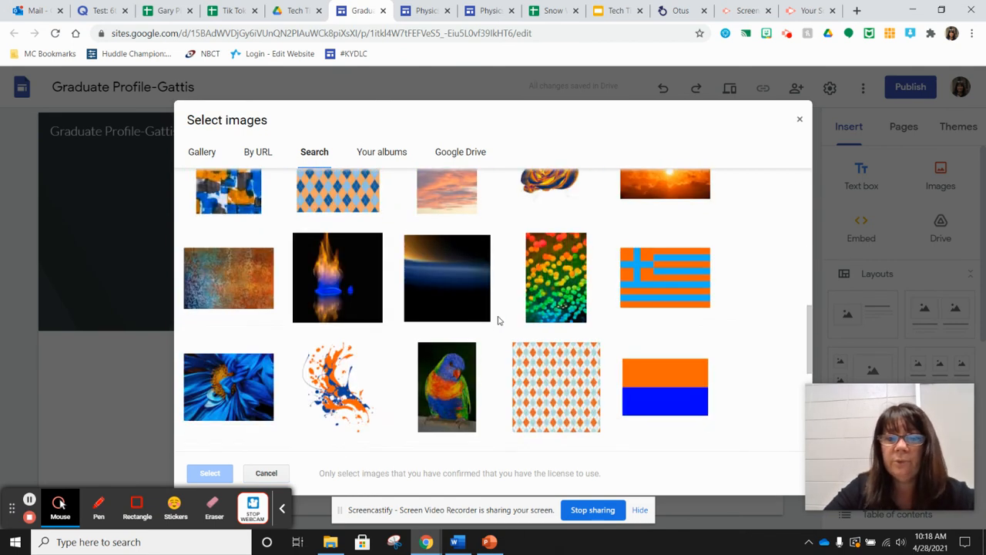
pyautogui.scroll(-5, 498, 320)
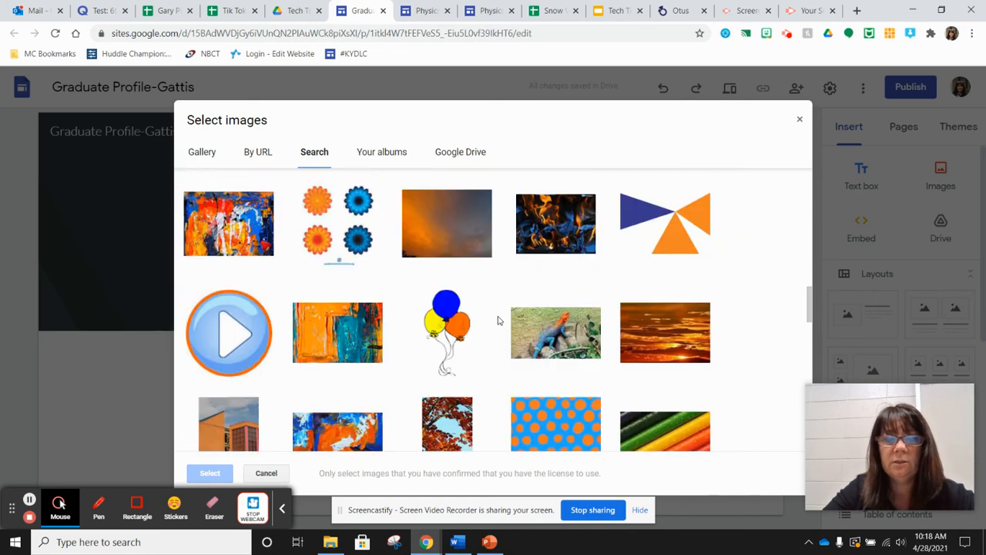
pyautogui.scroll(-4, 498, 321)
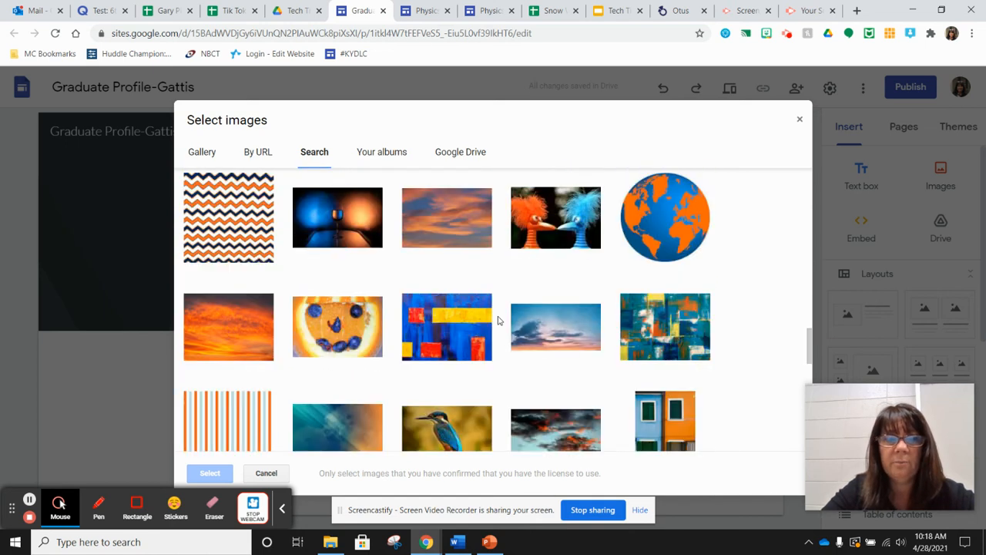
pyautogui.scroll(-2, 498, 321)
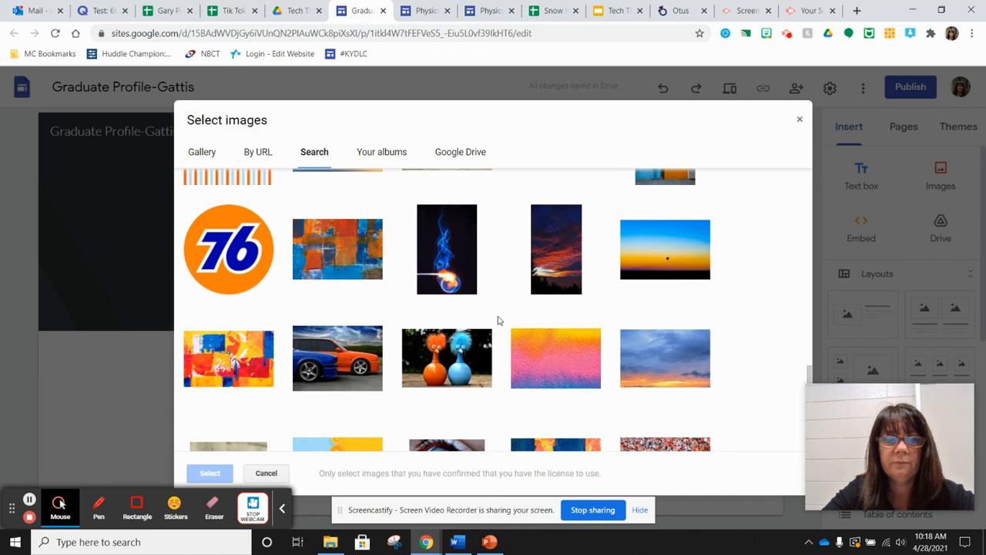
pyautogui.scroll(-5, 498, 320)
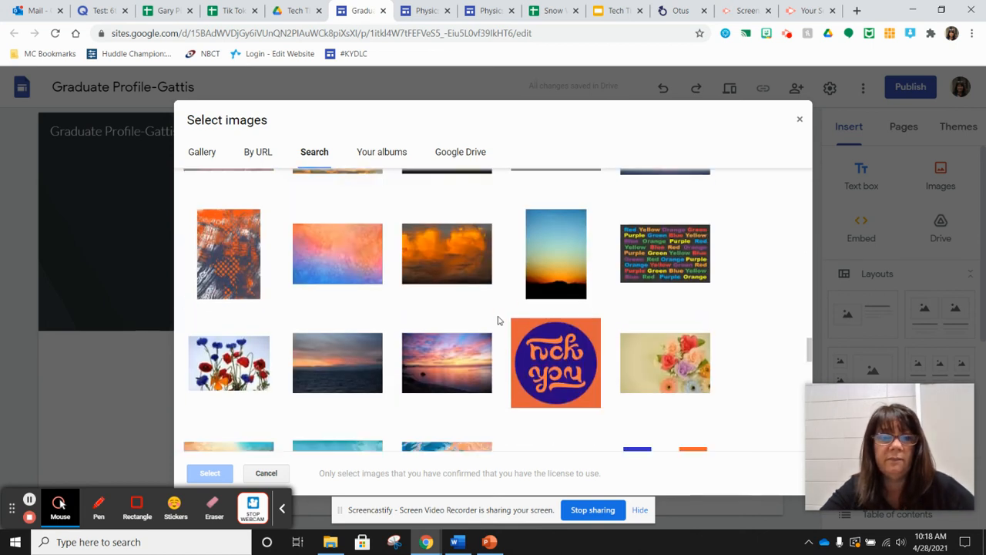
pyautogui.click(242, 254)
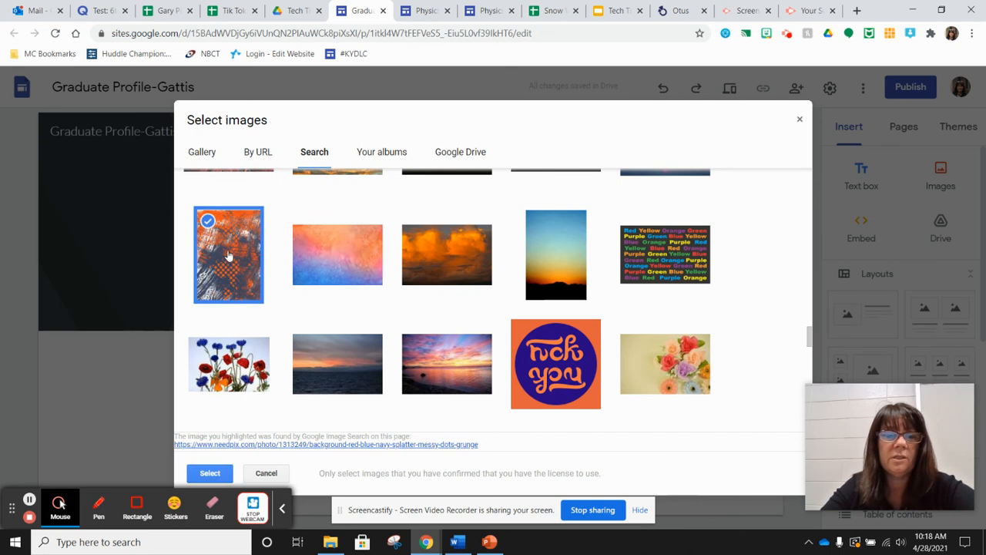
pyautogui.click(209, 473)
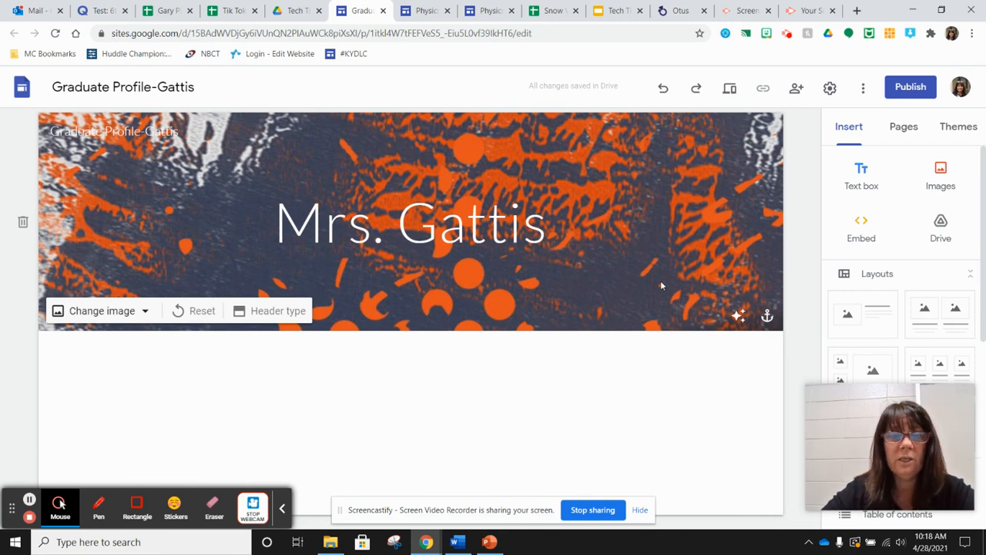
pyautogui.click(738, 316)
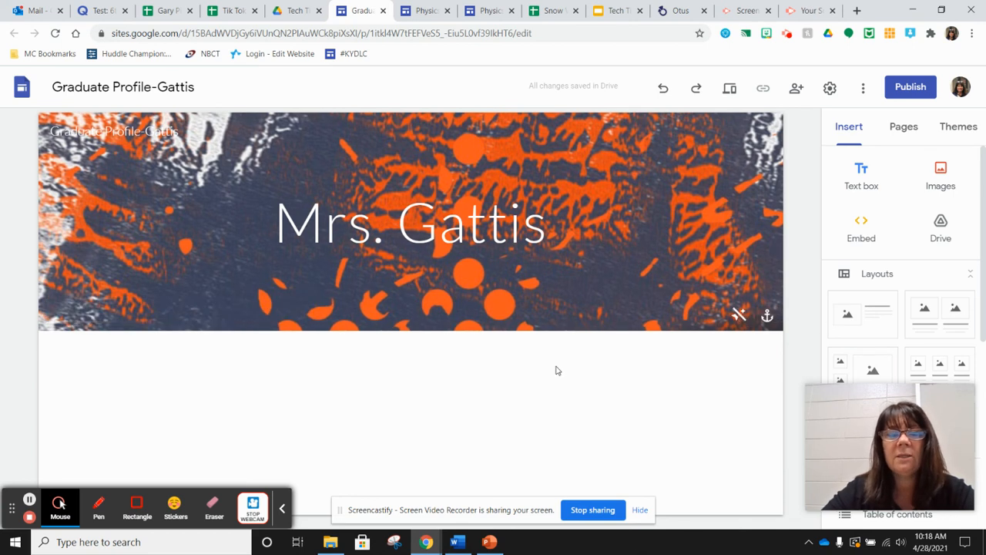
# Change the font of the banner title to Bangers.
pyautogui.doubleClick(469, 223)
pyautogui.click(469, 224)
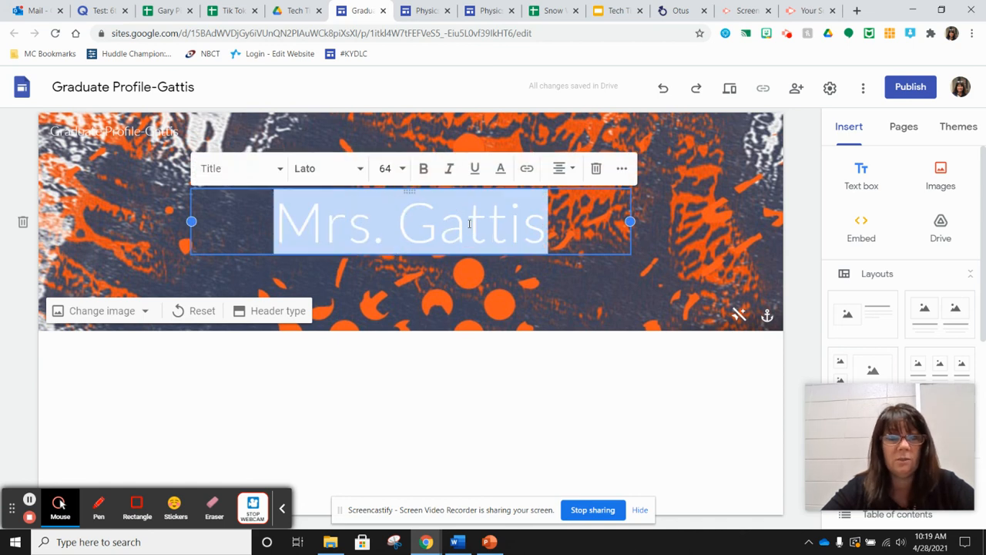
pyautogui.click(359, 168)
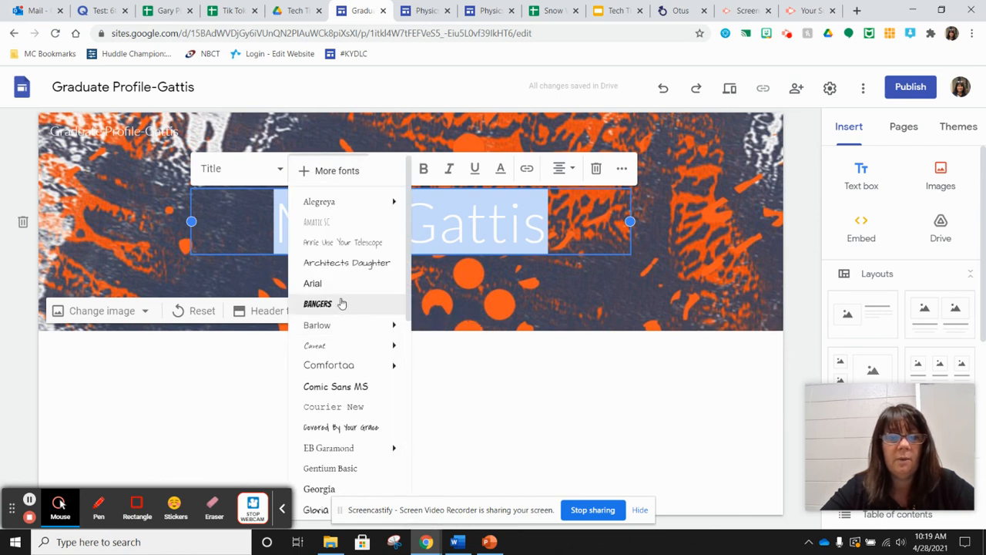
pyautogui.click(342, 303)
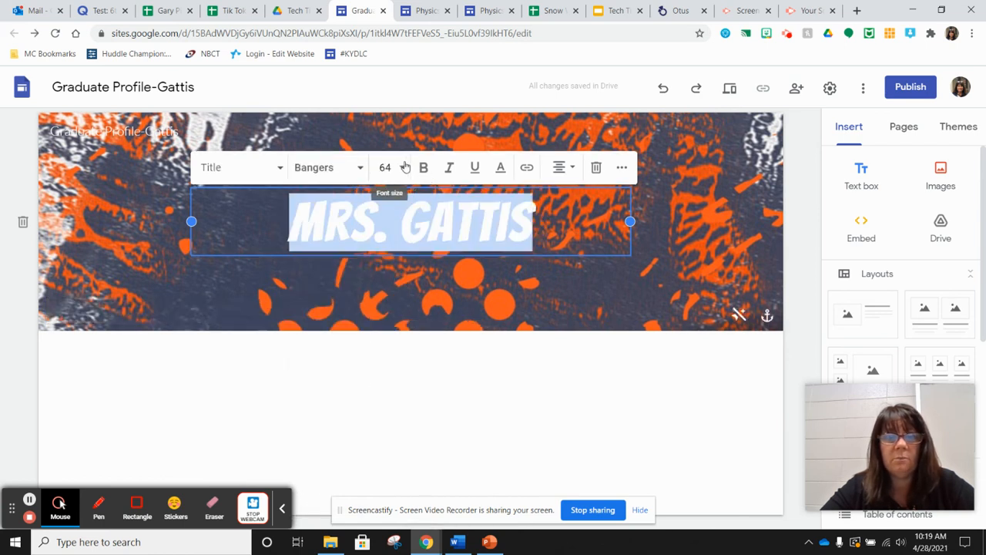
# Set the banner title's text color to black (#000000).
pyautogui.click(500, 167)
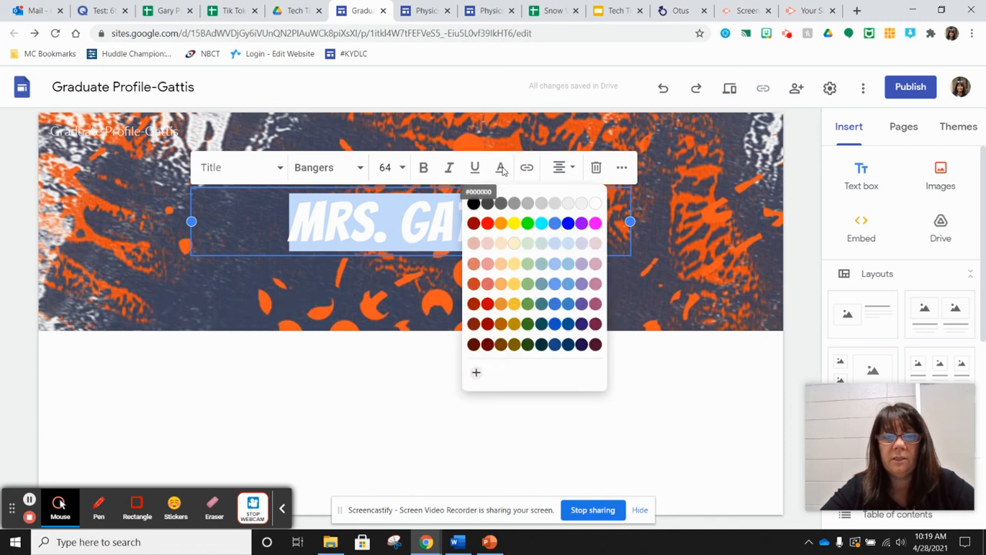
pyautogui.click(474, 203)
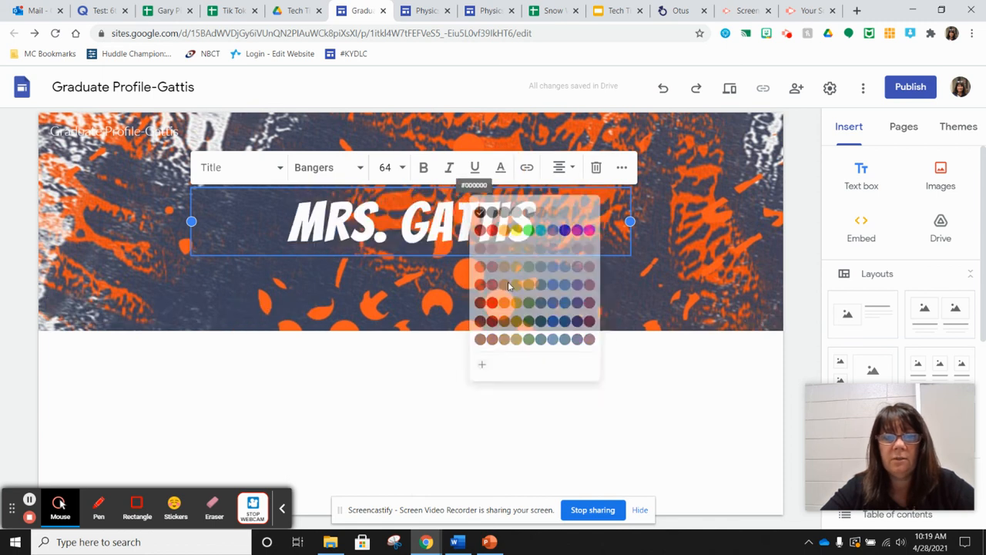
pyautogui.click(614, 376)
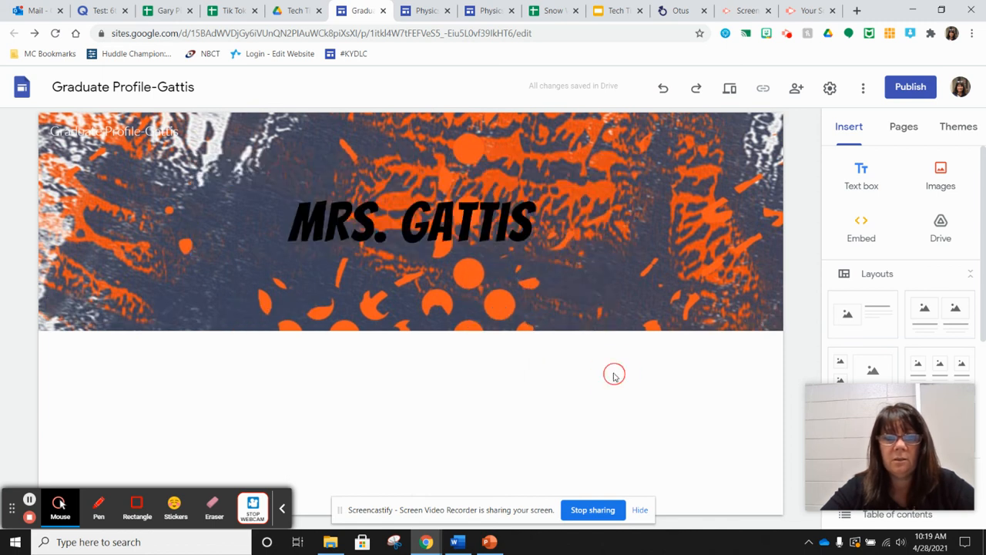
# Set the banner title's text color to white.
pyautogui.tripleClick(486, 225)
pyautogui.click(501, 167)
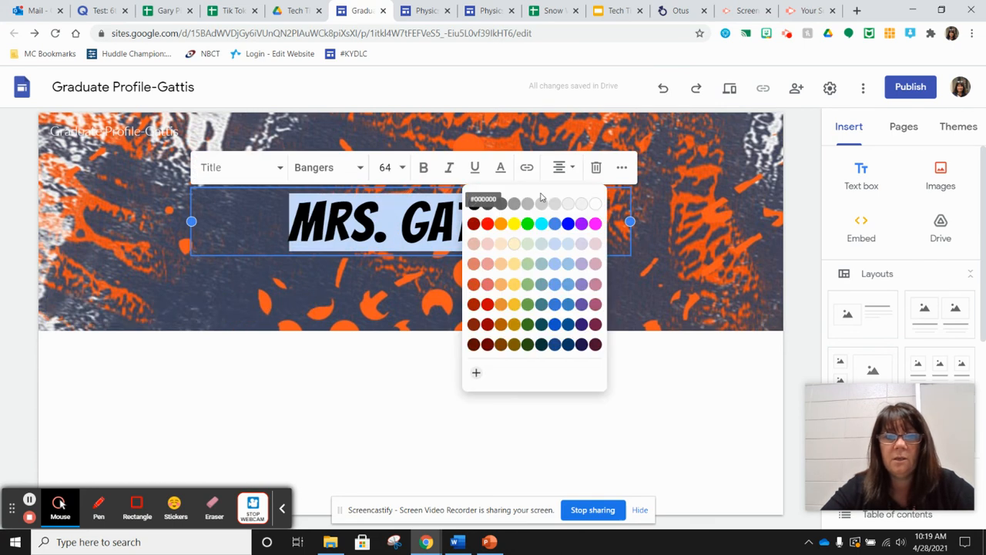
pyautogui.click(591, 204)
pyautogui.click(682, 383)
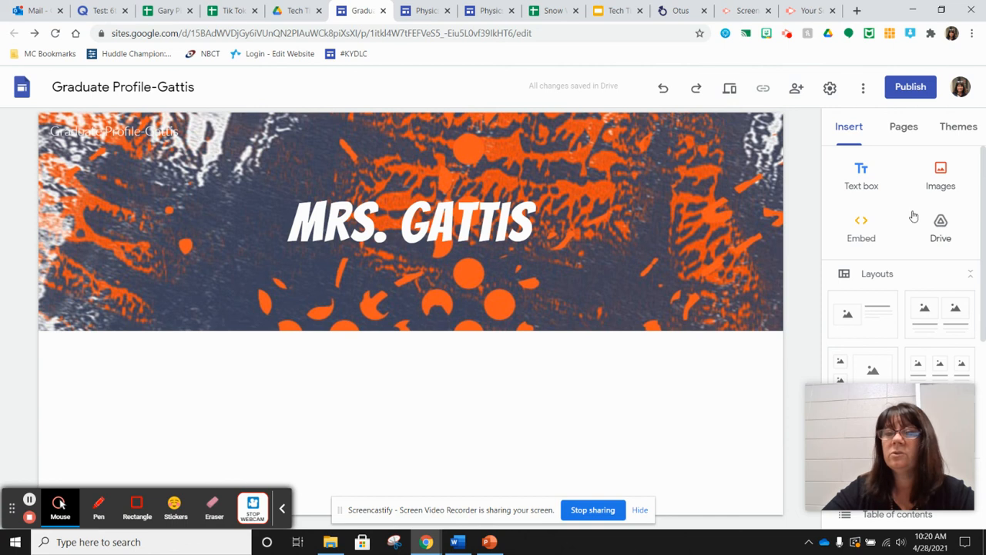
# Review the content elements and layouts that can be inserted, and look over the site's page list.
pyautogui.scroll(-1, 901, 219)
pyautogui.scroll(-2, 900, 221)
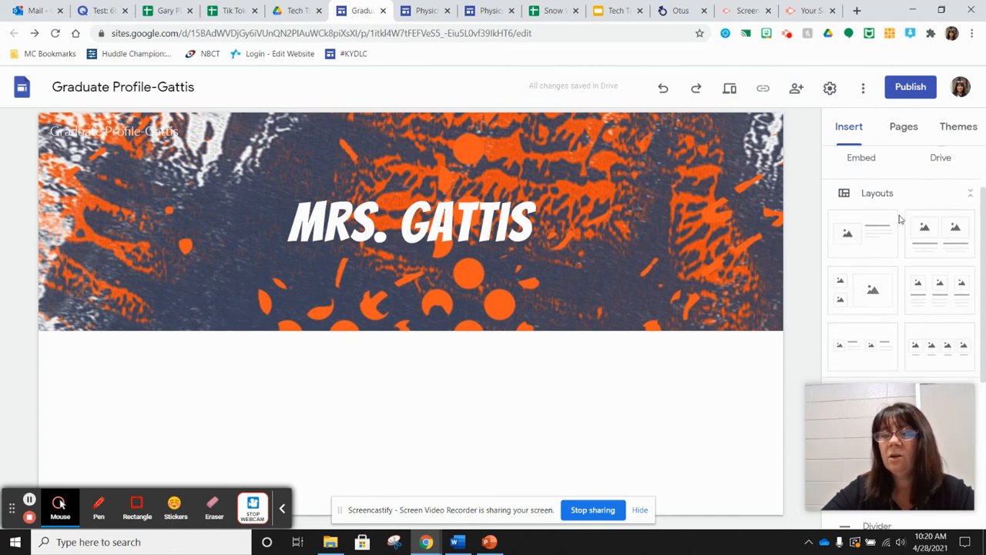
pyautogui.scroll(-5, 899, 220)
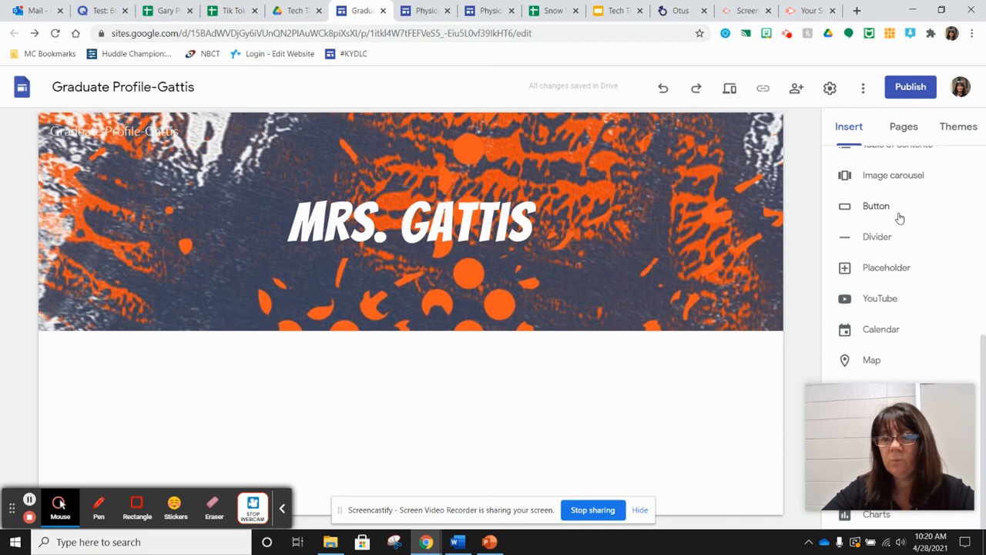
pyautogui.scroll(8, 899, 218)
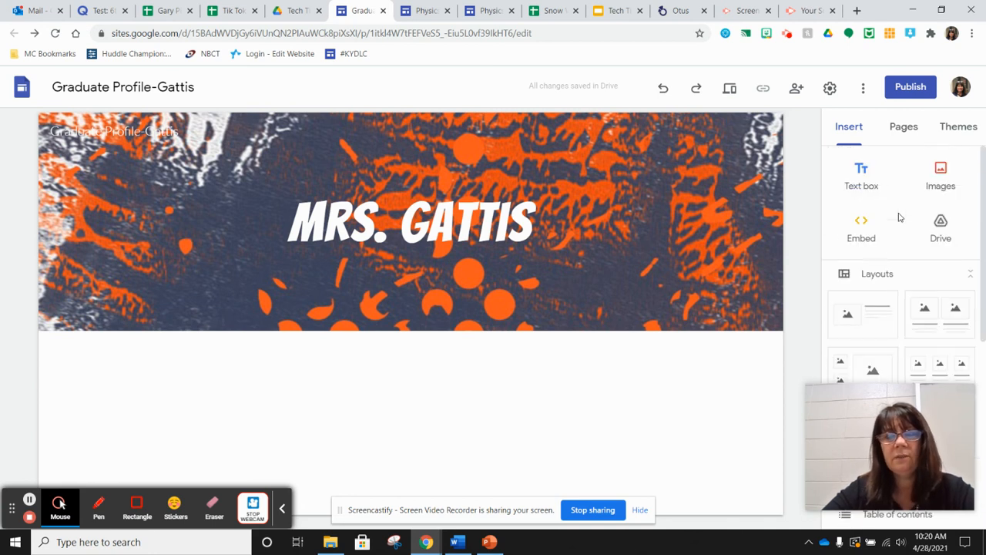
pyautogui.click(904, 128)
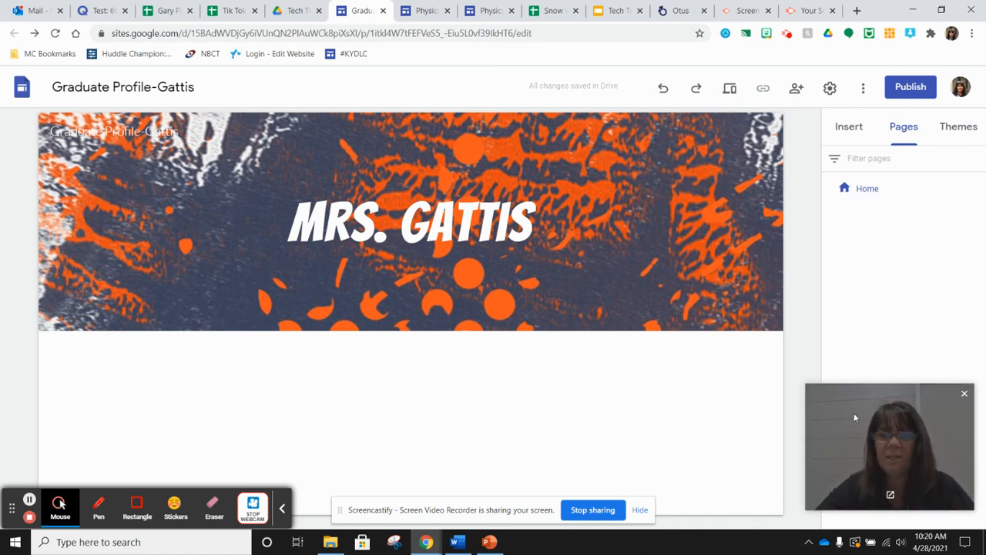
pyautogui.moveTo(855, 425); pyautogui.dragTo(88, 403)
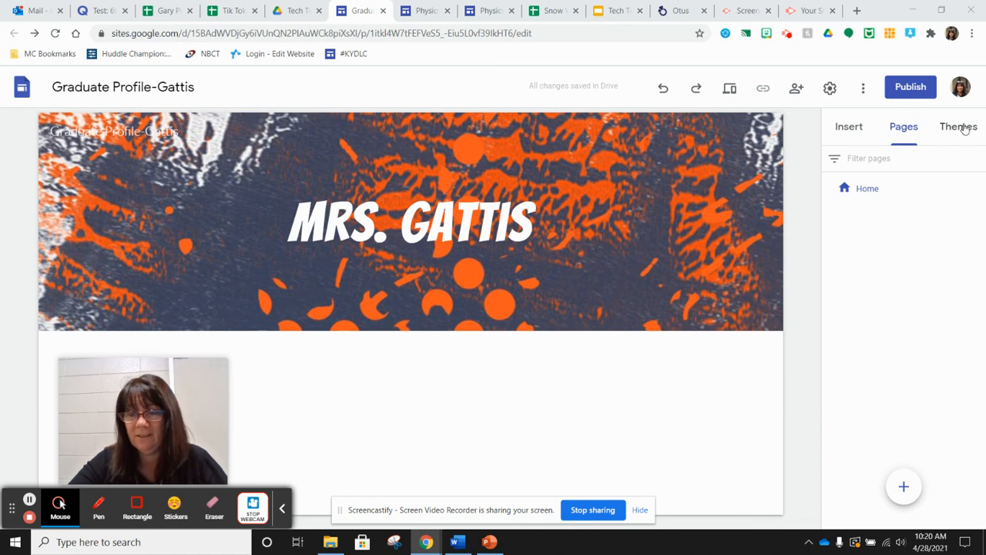
pyautogui.click(852, 130)
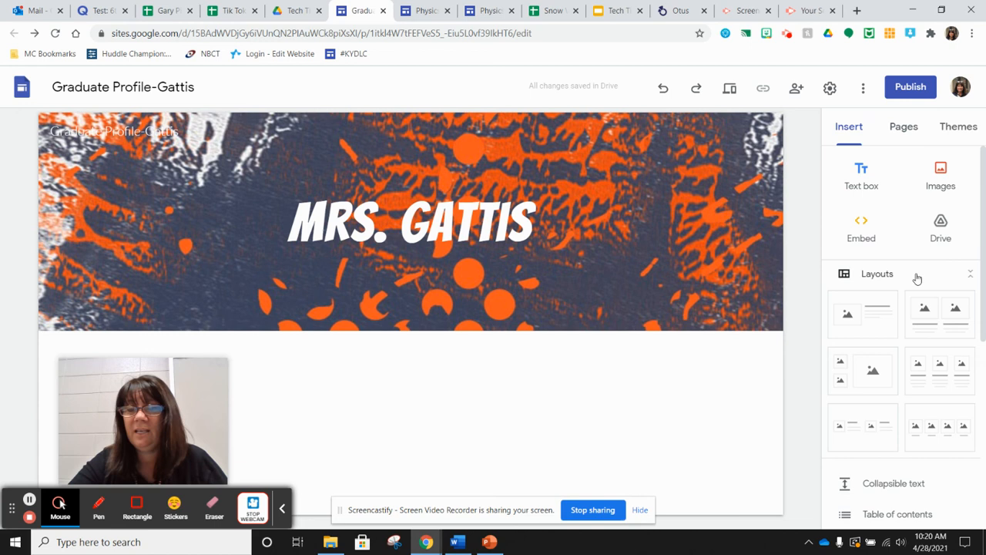
pyautogui.click(909, 132)
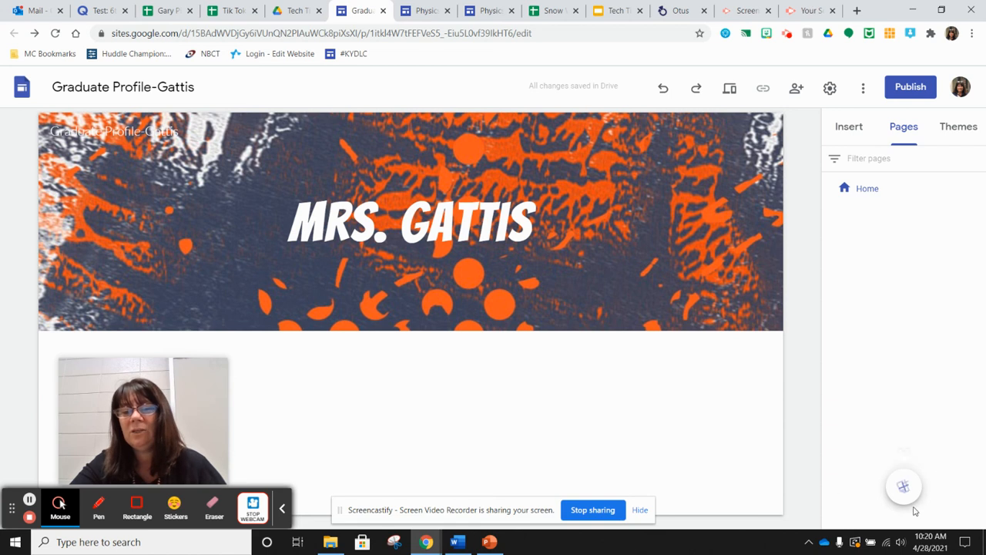
pyautogui.moveTo(910, 497)
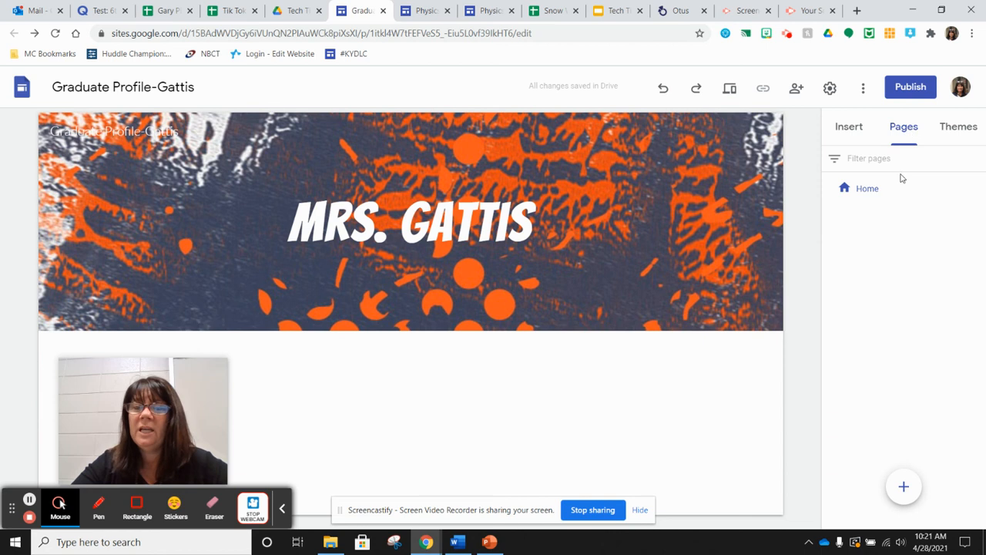
pyautogui.click(568, 202)
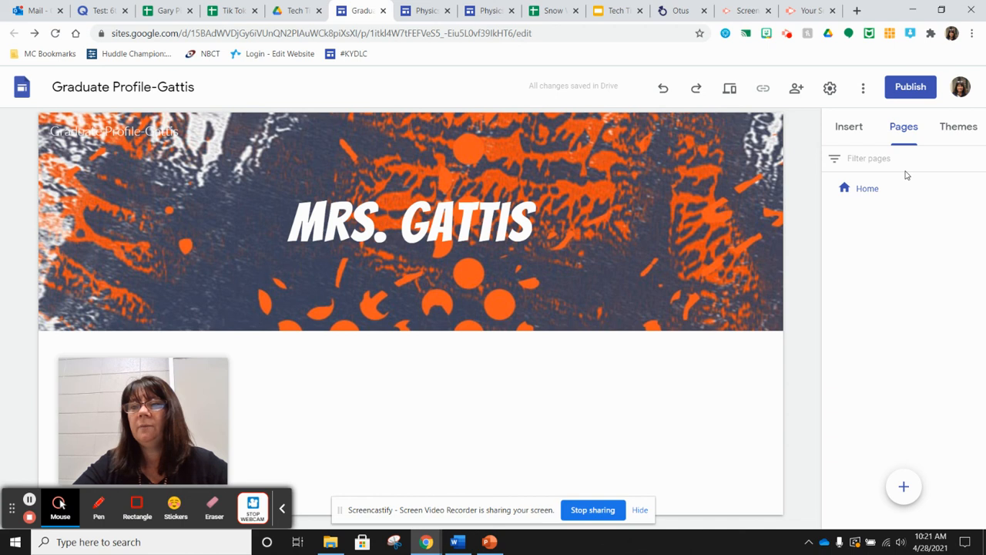
# Browse the available site themes and apply the Aristotle theme.
pyautogui.click(969, 133)
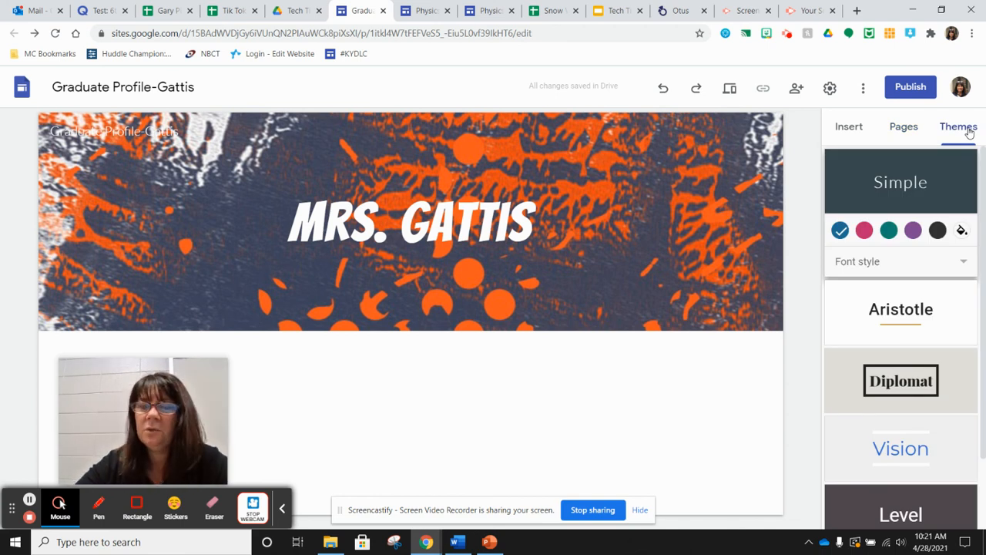
pyautogui.scroll(-1, 921, 270)
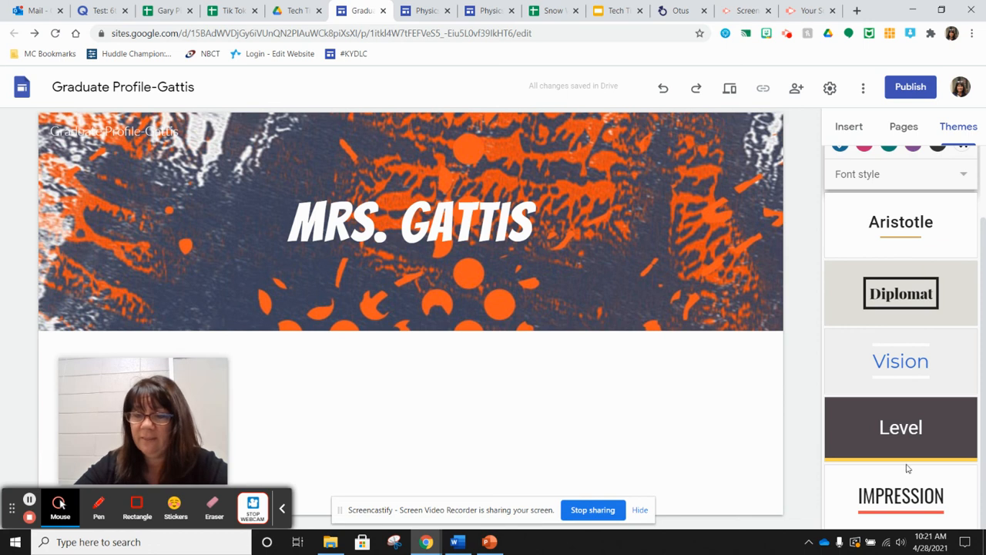
pyautogui.scroll(1, 911, 352)
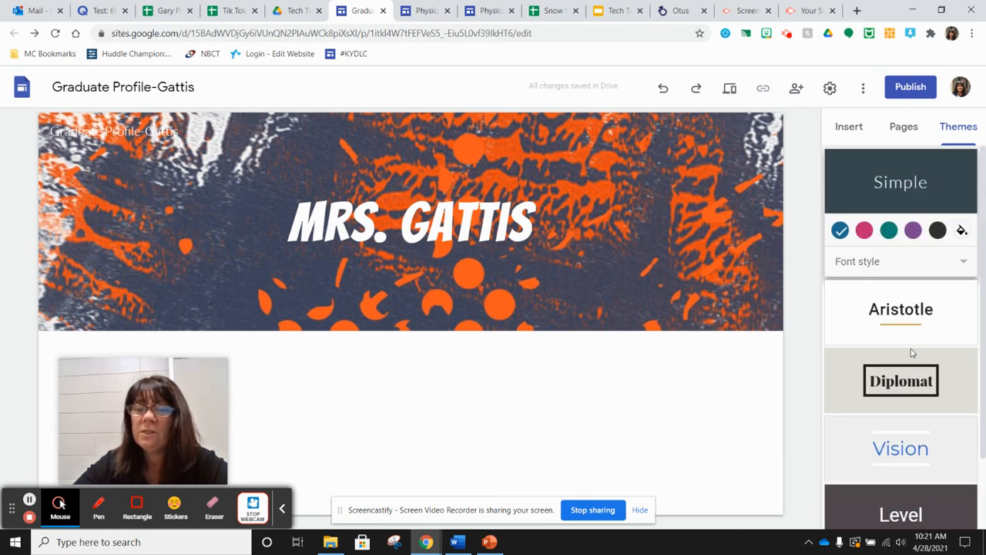
pyautogui.scroll(-1, 910, 327)
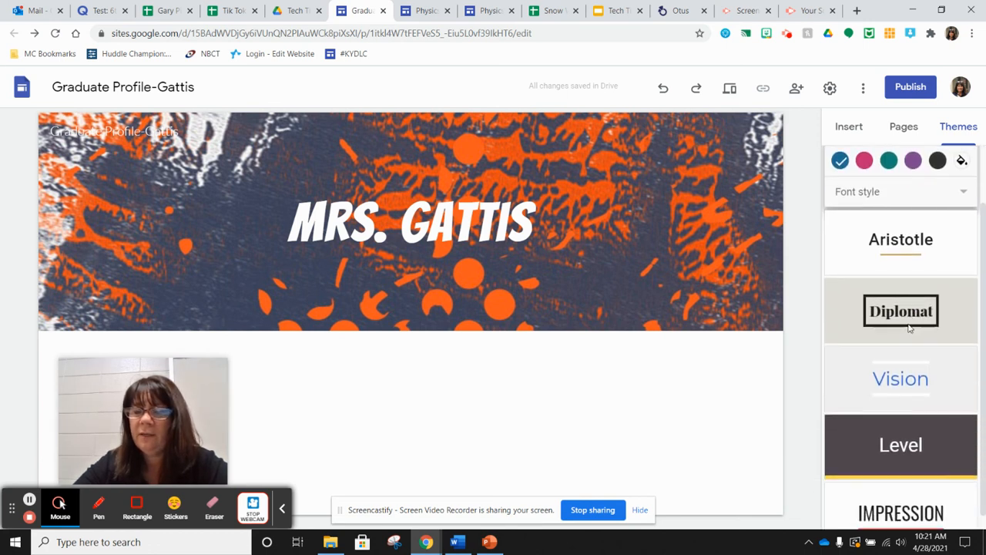
pyautogui.scroll(1, 910, 328)
pyautogui.click(909, 316)
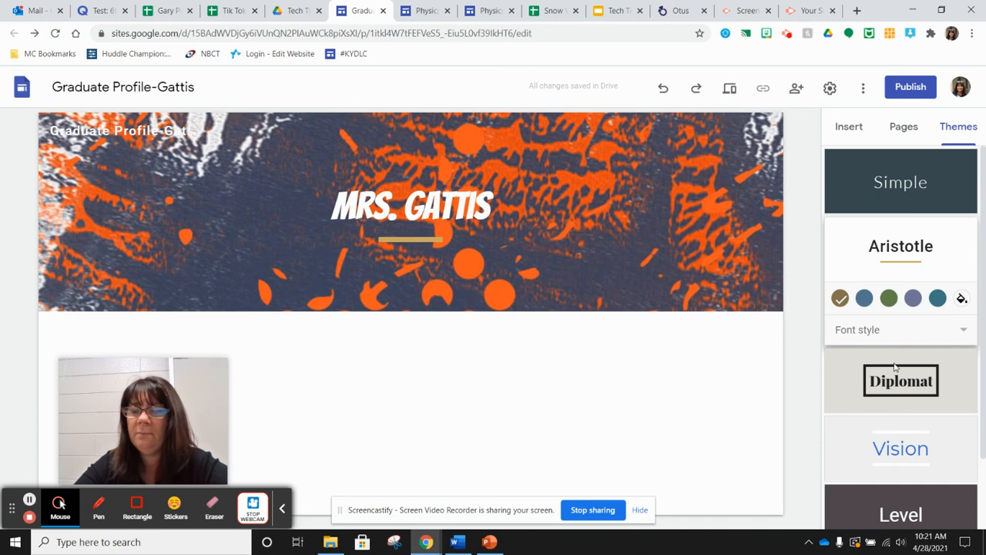
# Try out the Diplomat theme, view its font styles, and switch back to the Aristotle theme.
pyautogui.scroll(-1, 869, 307)
pyautogui.click(906, 302)
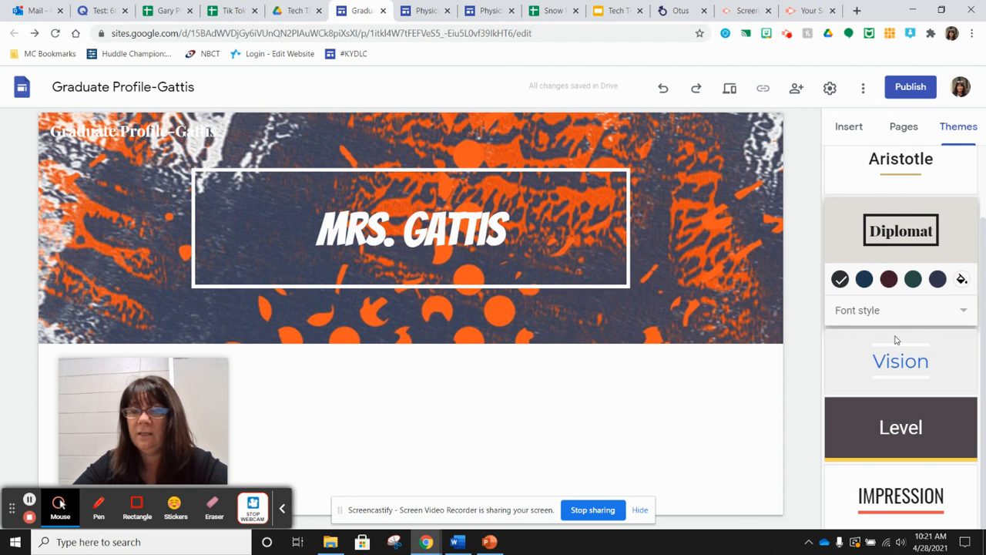
pyautogui.scroll(1, 896, 339)
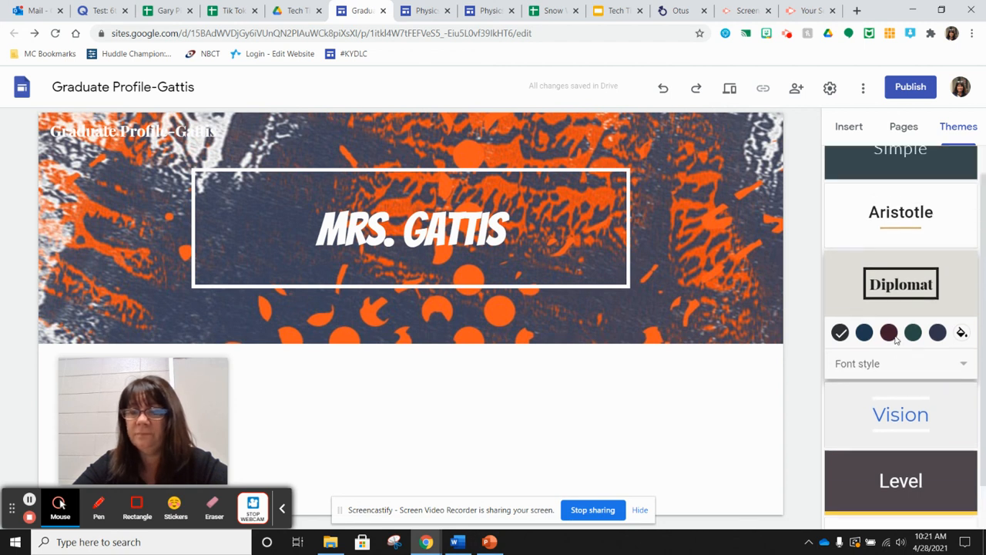
pyautogui.click(964, 367)
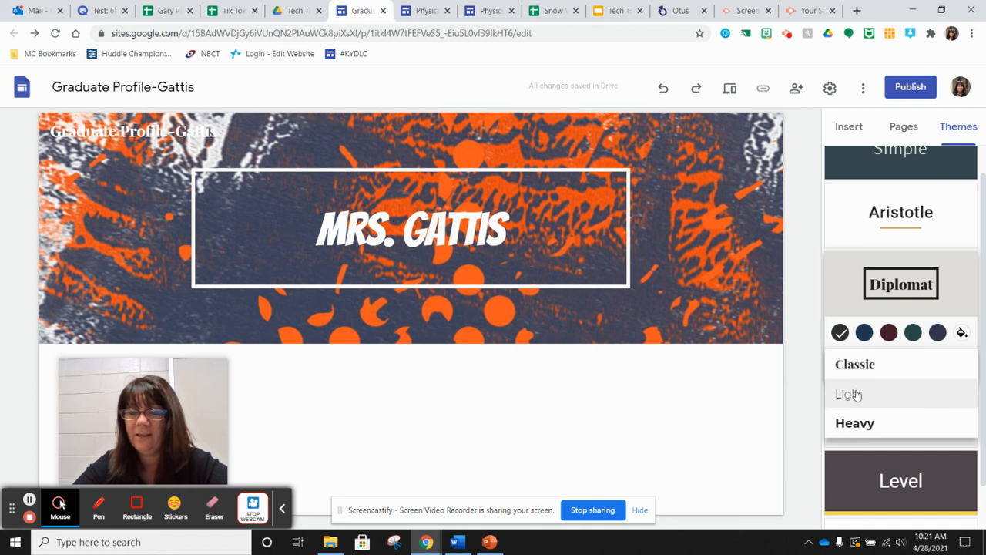
pyautogui.click(832, 255)
pyautogui.scroll(1, 864, 216)
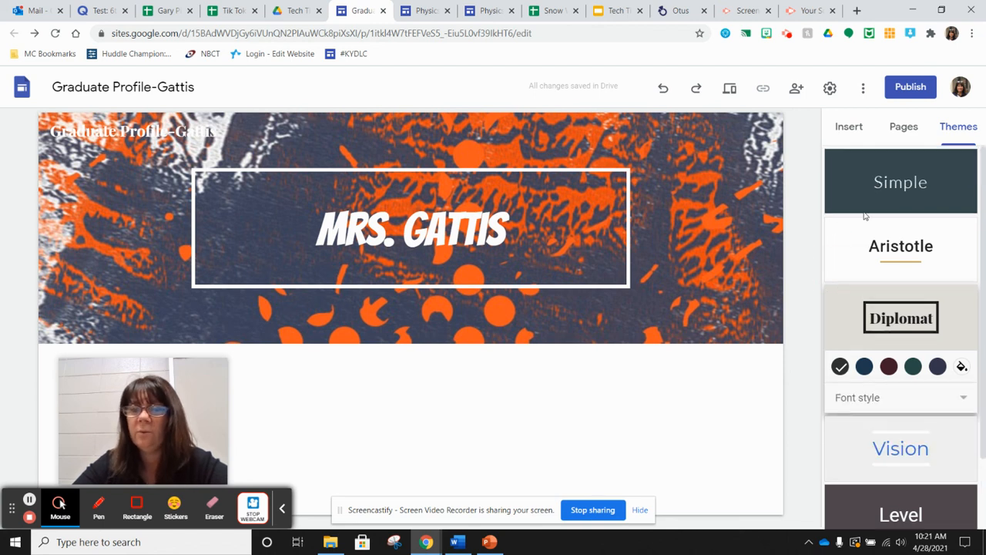
pyautogui.click(913, 228)
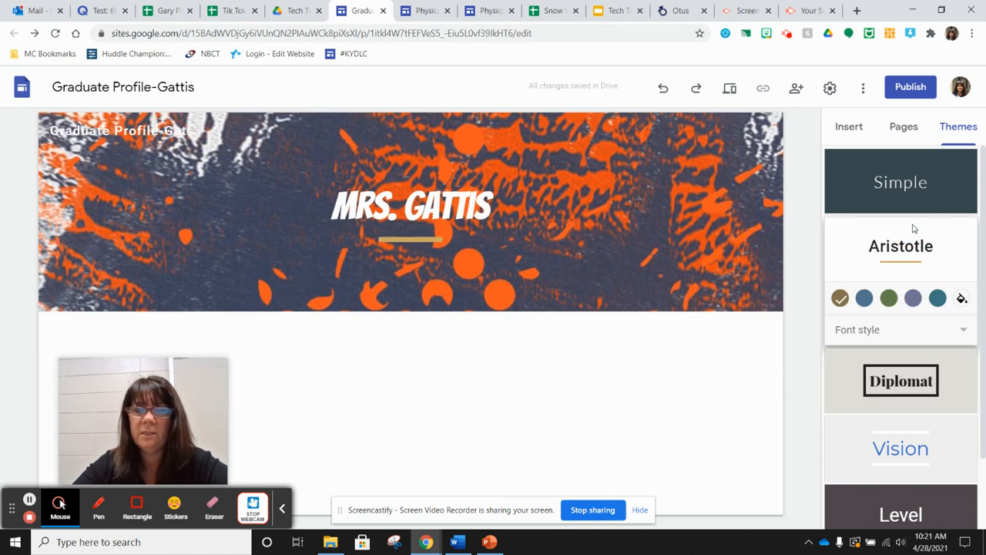
# Apply the Impression theme with the blue-gray accent color.
pyautogui.scroll(-1, 917, 385)
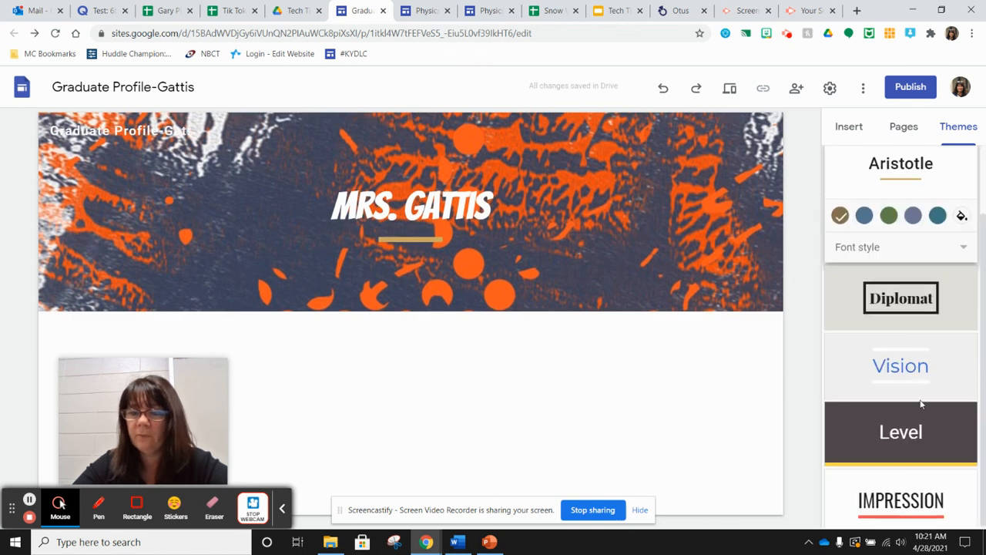
pyautogui.click(919, 499)
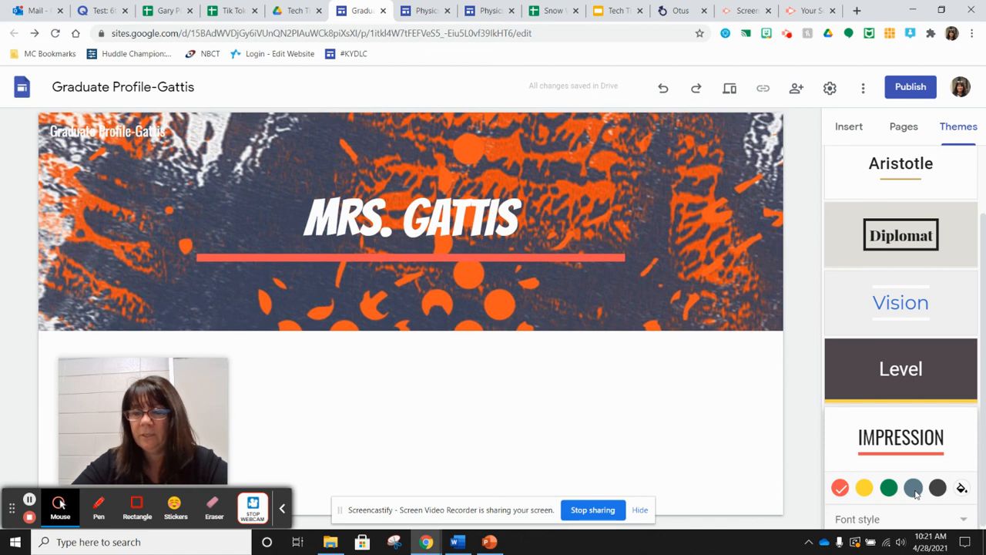
pyautogui.click(938, 488)
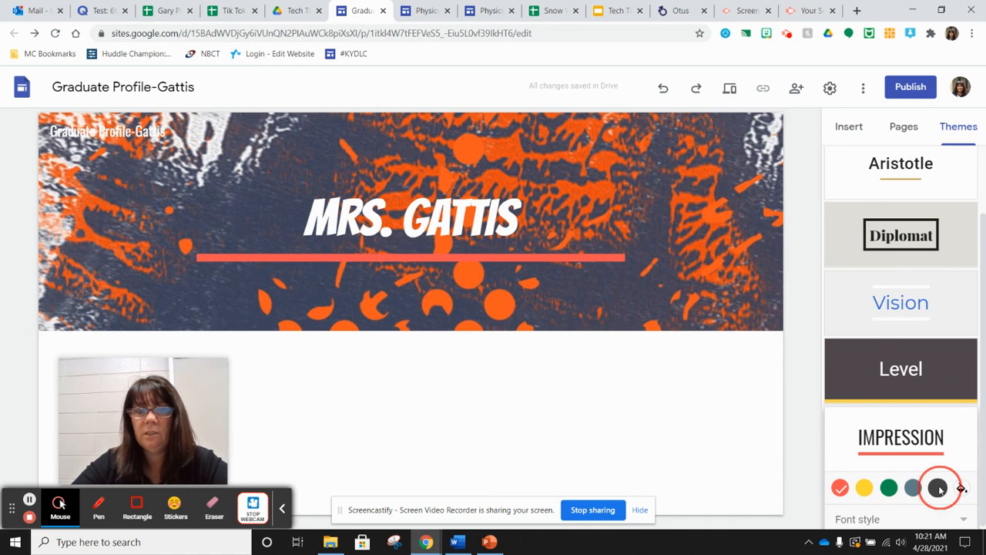
pyautogui.click(914, 490)
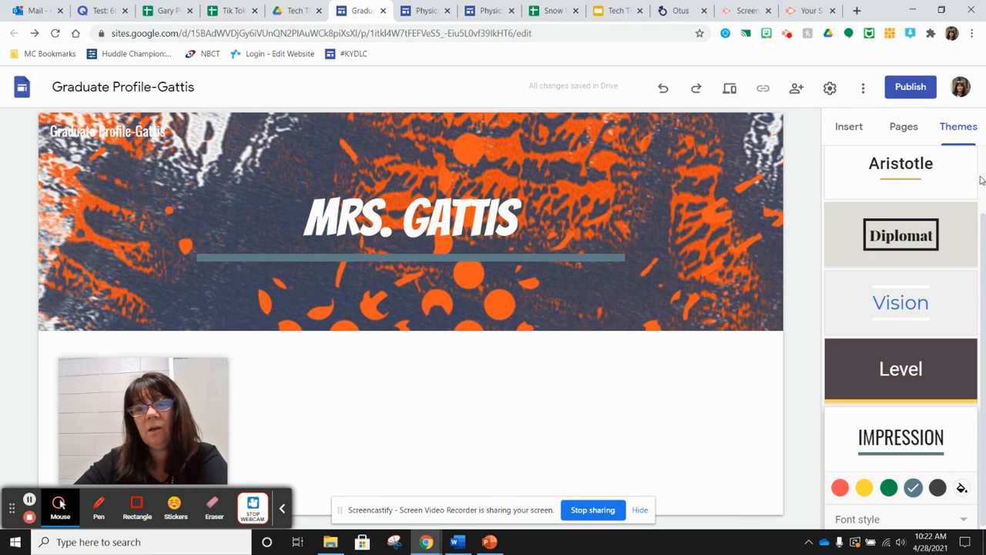
# Insert the layout with a single image beside a heading and text below the banner.
pyautogui.scroll(2, 931, 188)
pyautogui.click(857, 127)
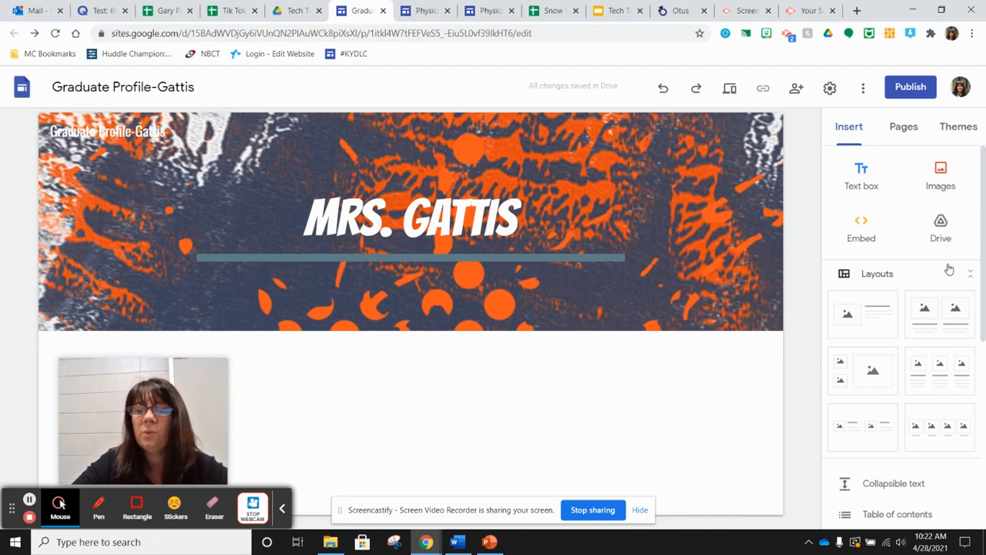
pyautogui.scroll(-2, 924, 272)
pyautogui.scroll(-3, 924, 272)
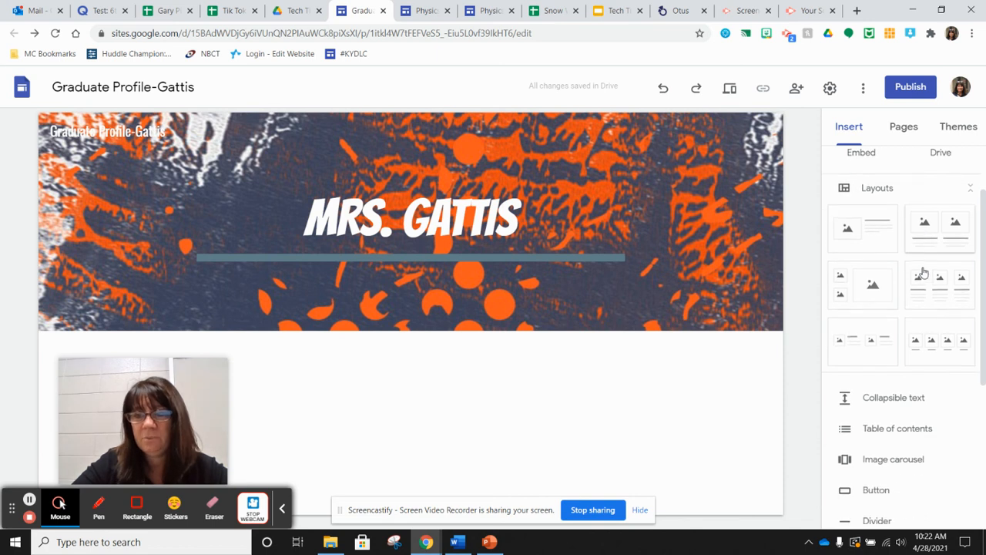
pyautogui.scroll(1, 925, 272)
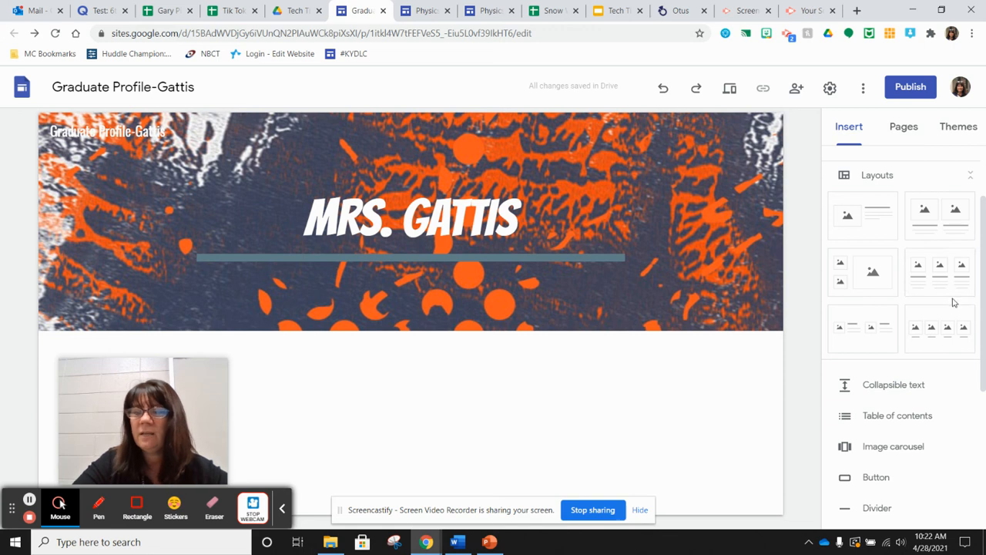
pyautogui.click(865, 215)
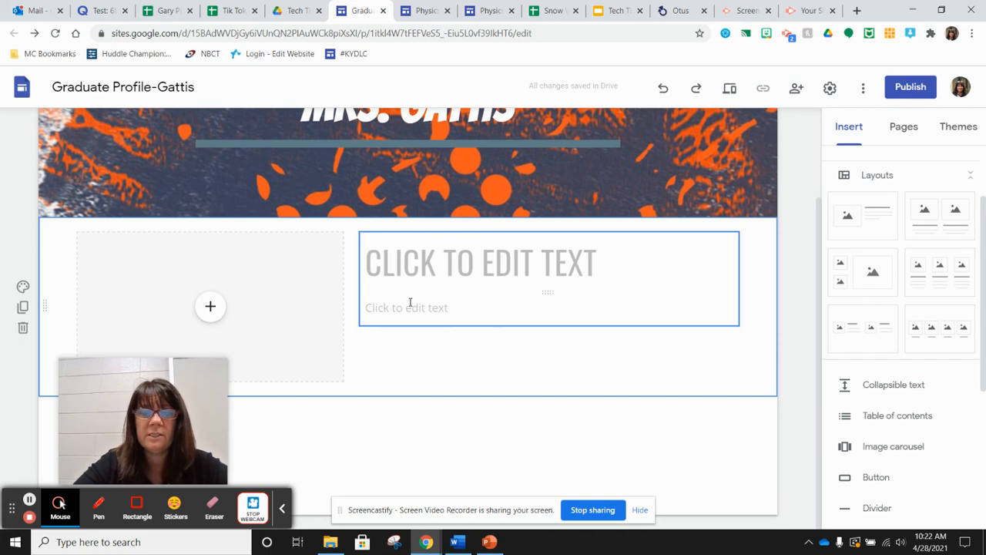
# Upload the profile photo from the Pictures folder into the image placeholder and uncrop it to show the full picture.
pyautogui.click(212, 308)
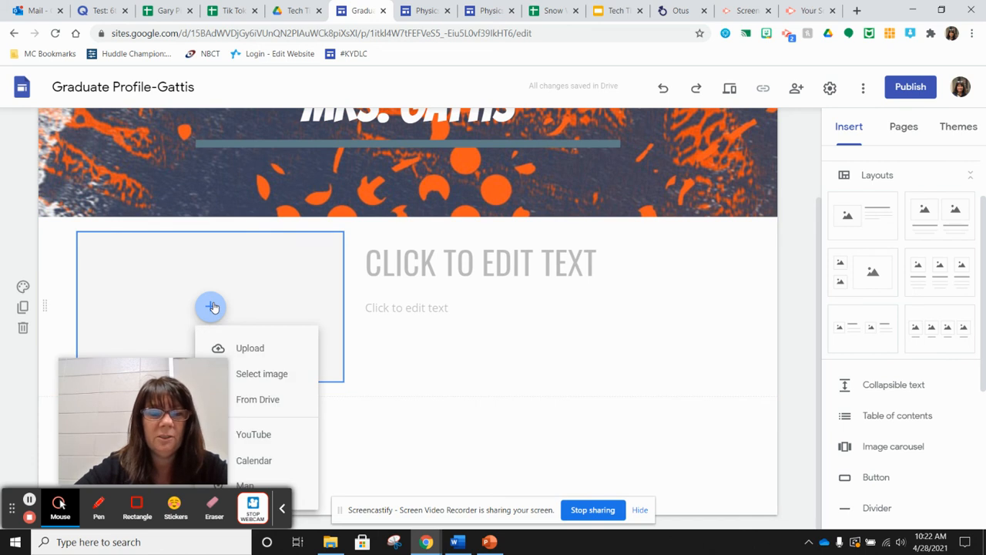
pyautogui.click(263, 349)
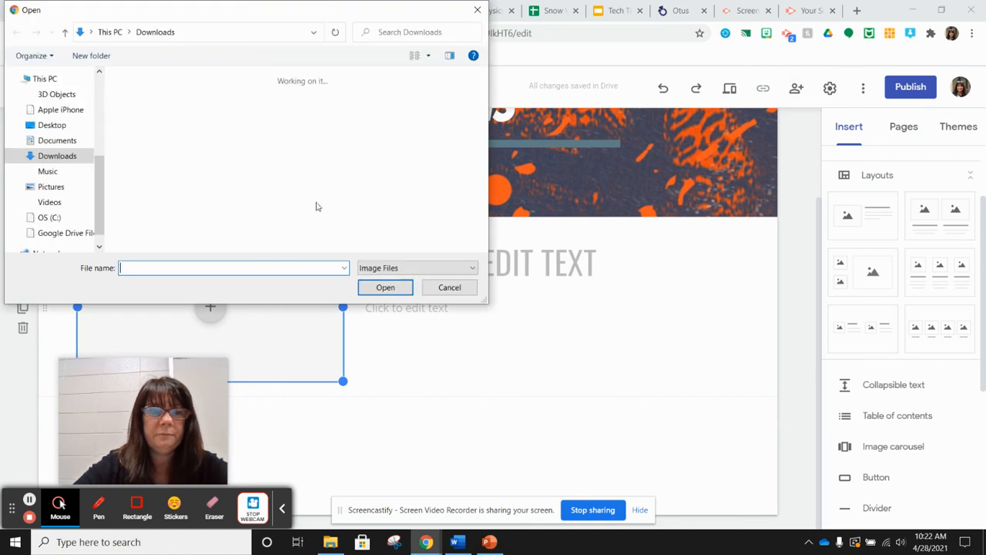
pyautogui.click(54, 188)
pyautogui.moveTo(483, 83); pyautogui.dragTo(484, 137)
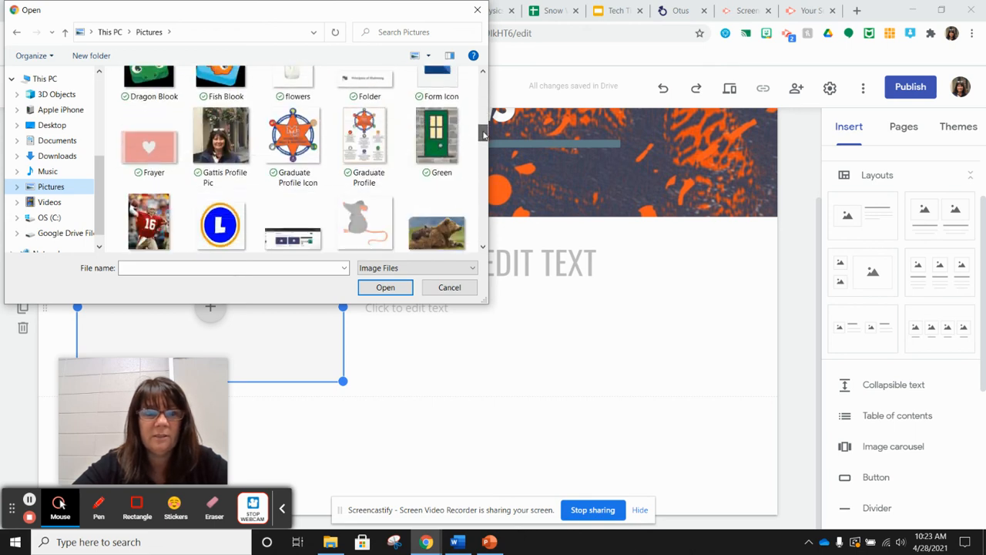
pyautogui.click(221, 138)
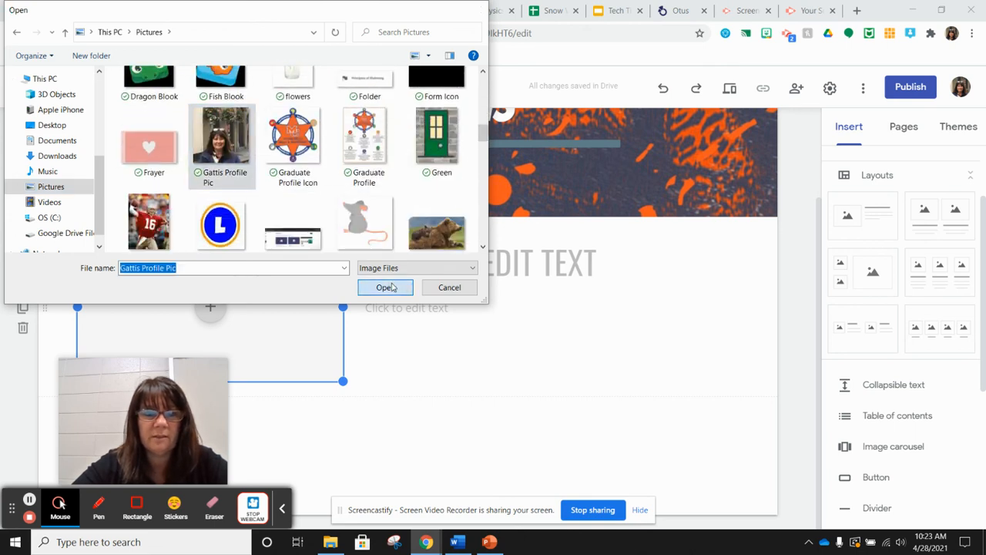
pyautogui.click(385, 287)
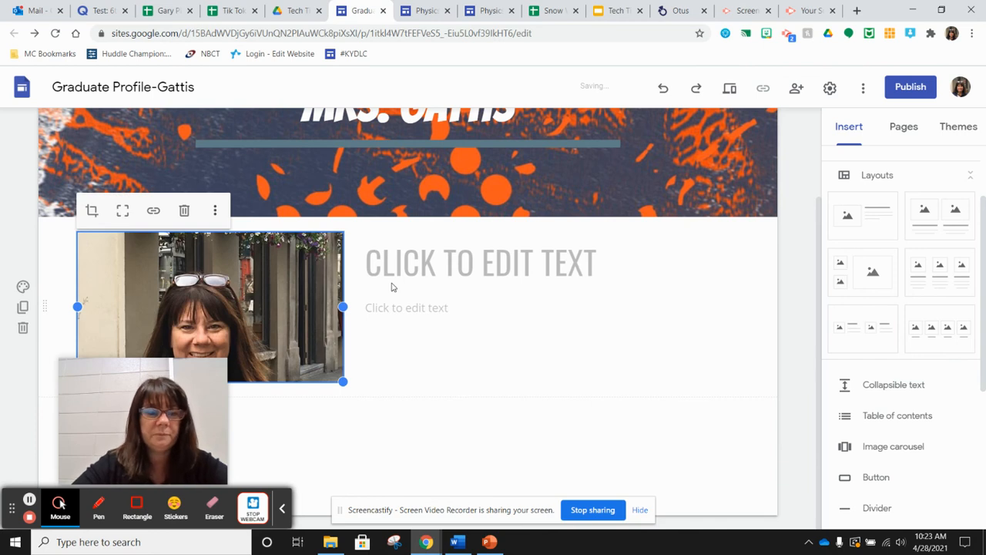
pyautogui.moveTo(98, 404); pyautogui.dragTo(622, 361)
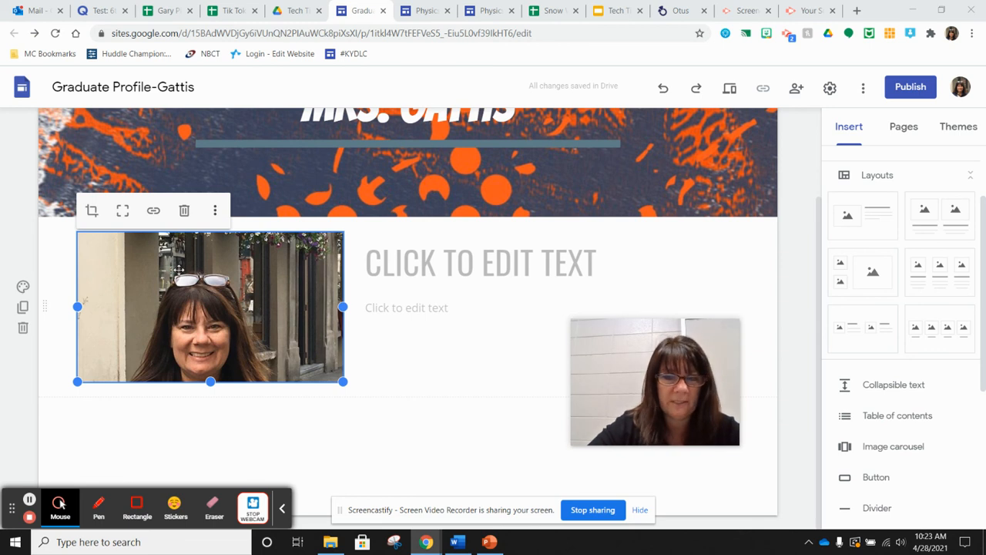
pyautogui.click(122, 212)
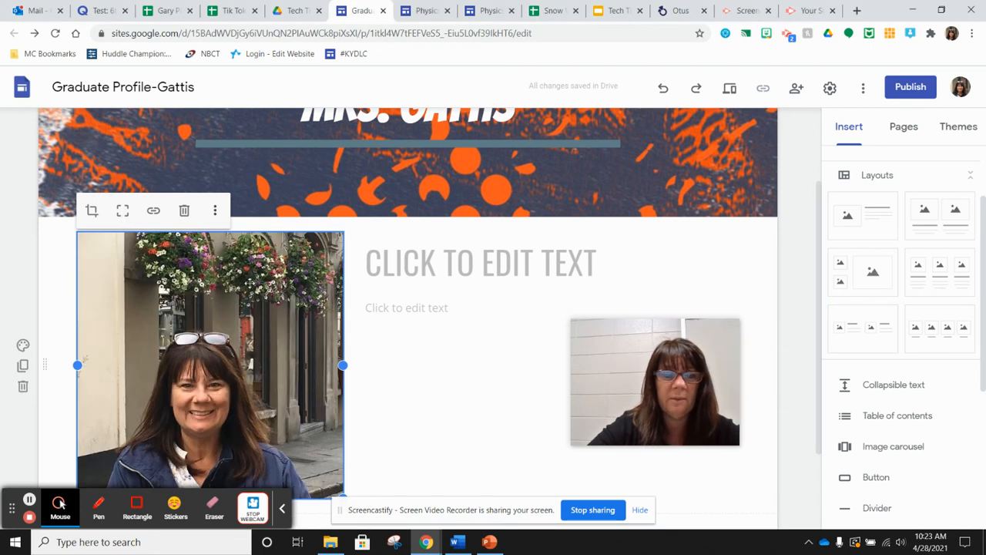
# Enter "MY PROFILE" as the heading beside the photo and "I am...." as the body text below it.
pyautogui.scroll(-1, 368, 366)
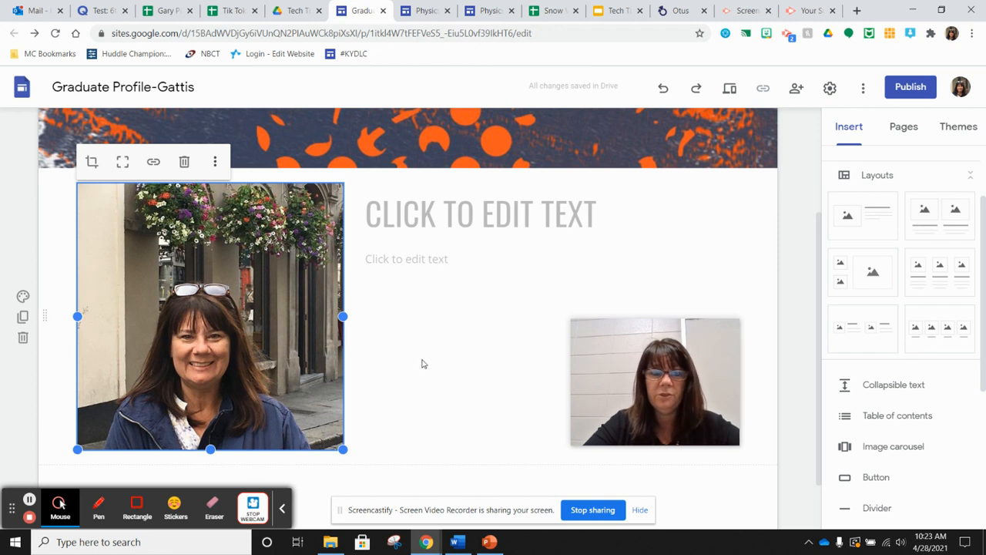
pyautogui.scroll(-1, 422, 363)
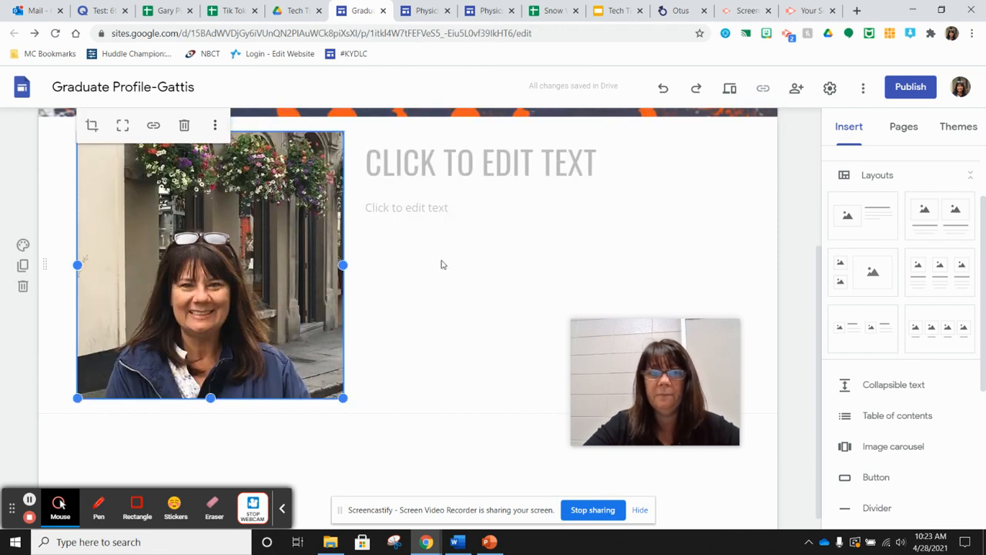
pyautogui.click(467, 172)
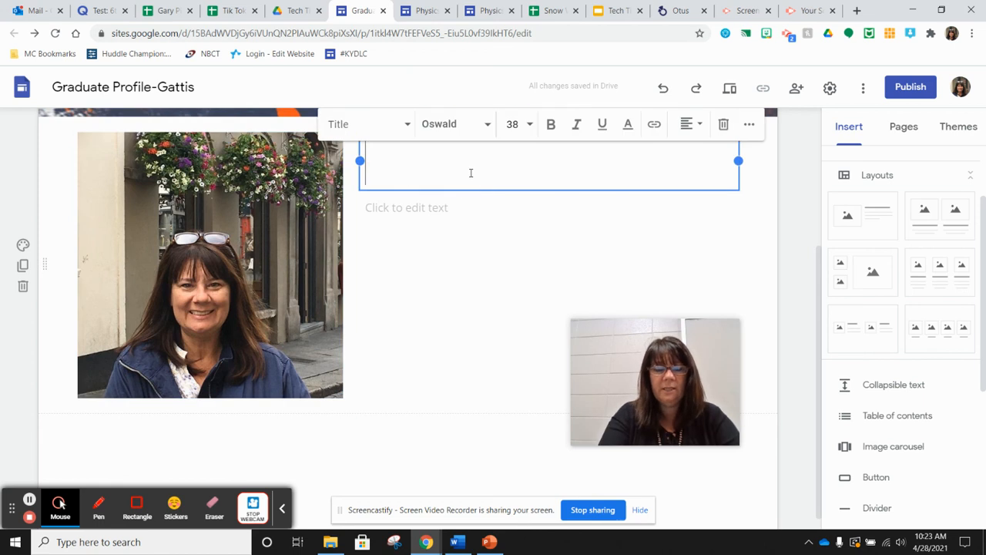
pyautogui.write('MY PROFILE')
pyautogui.click(428, 209)
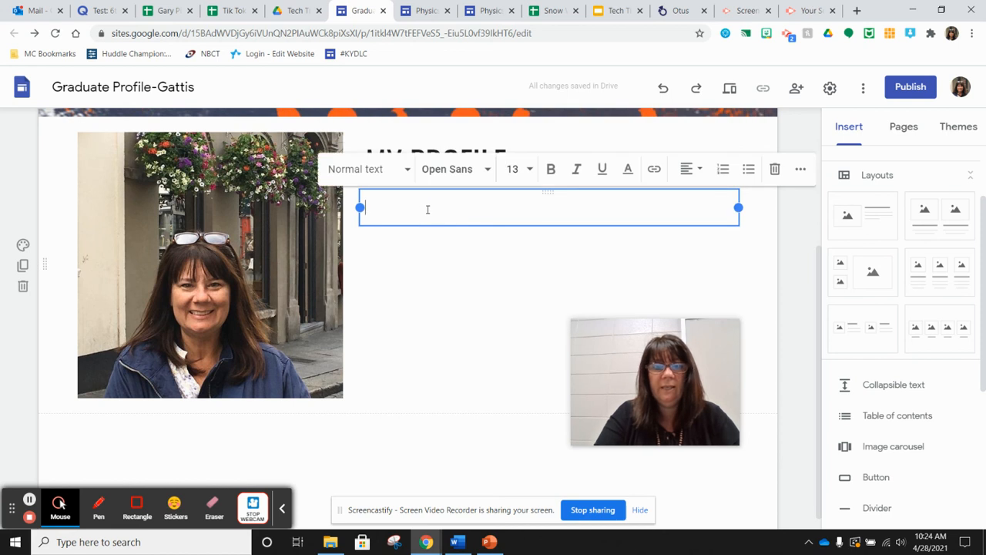
pyautogui.write('I am....')
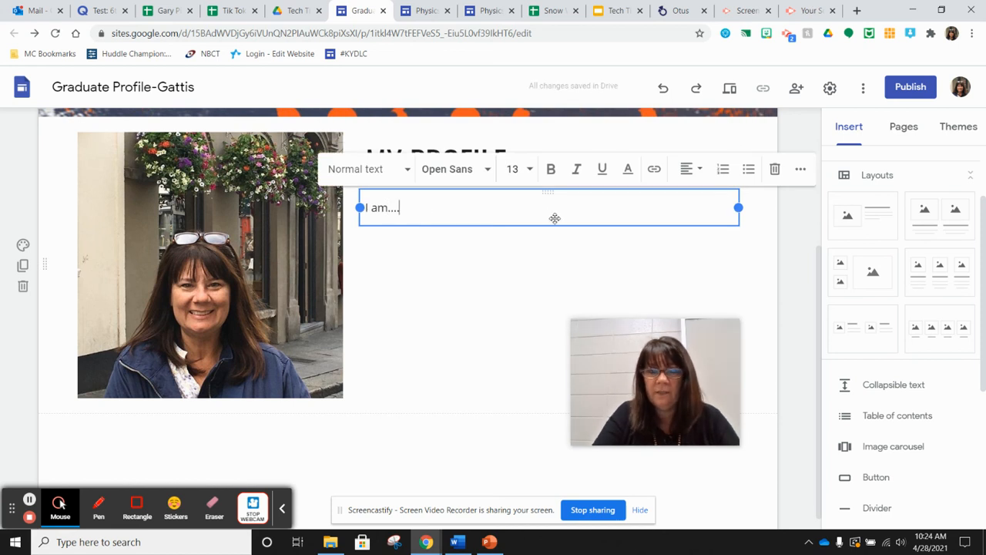
# Insert the three-column layout with images, headings and text below the profile section.
pyautogui.scroll(-1, 483, 332)
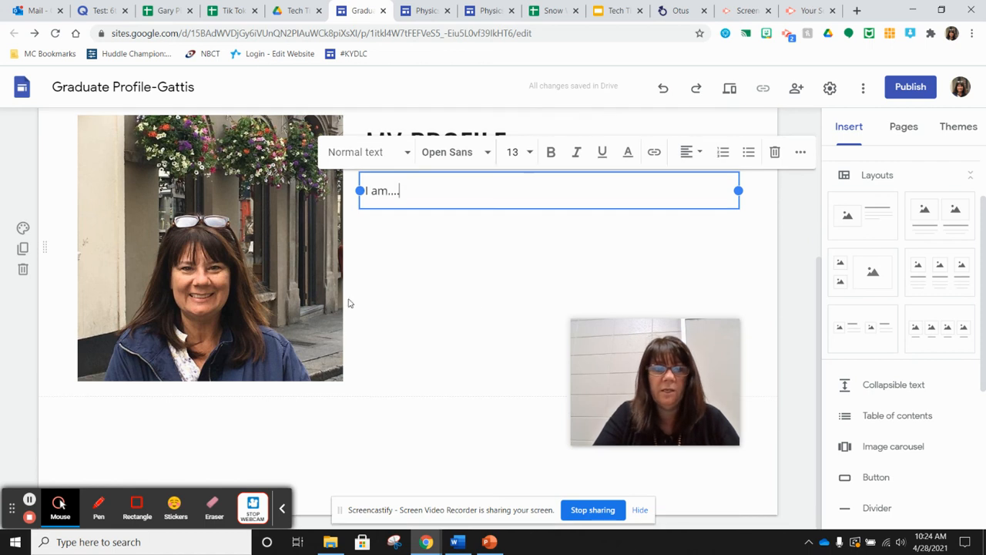
pyautogui.scroll(2, 498, 292)
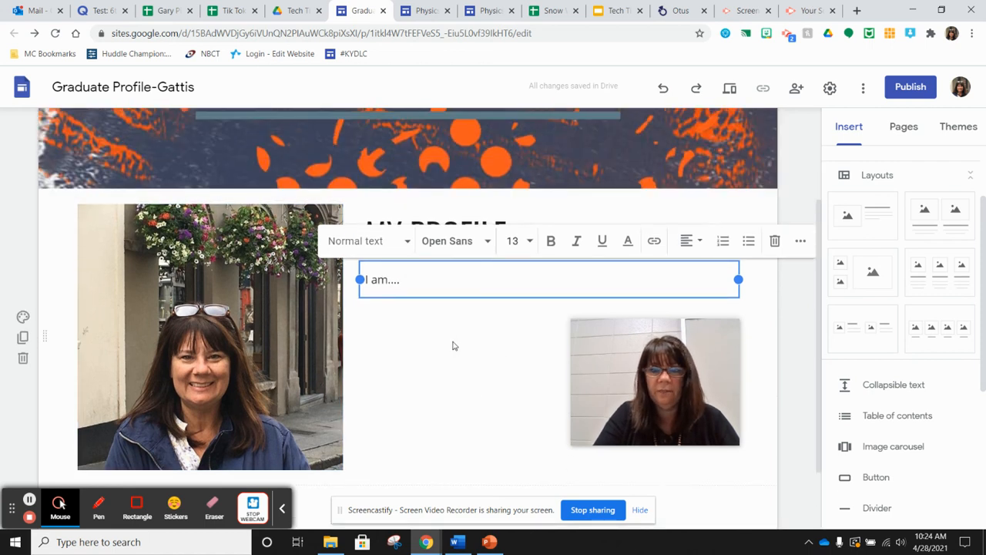
pyautogui.scroll(-2, 452, 346)
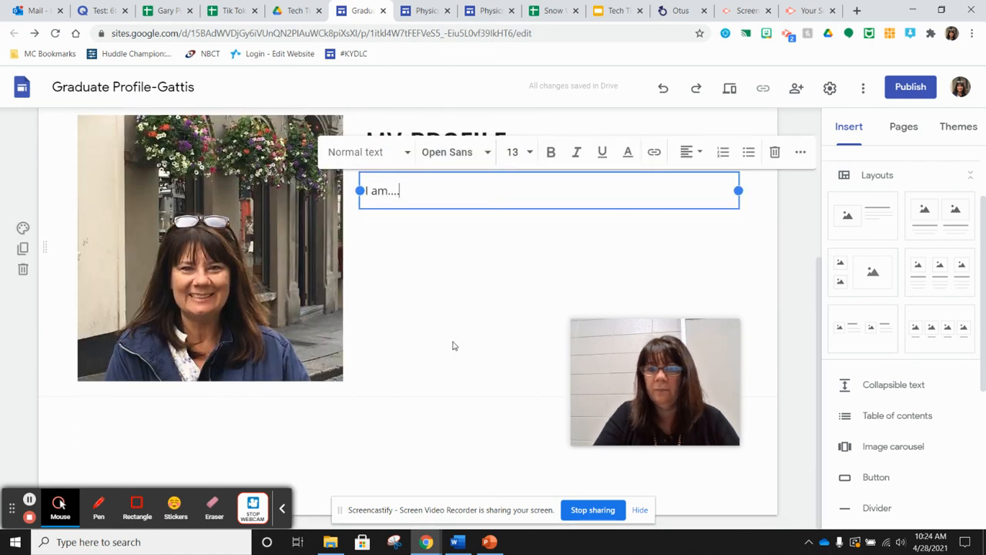
pyautogui.click(946, 282)
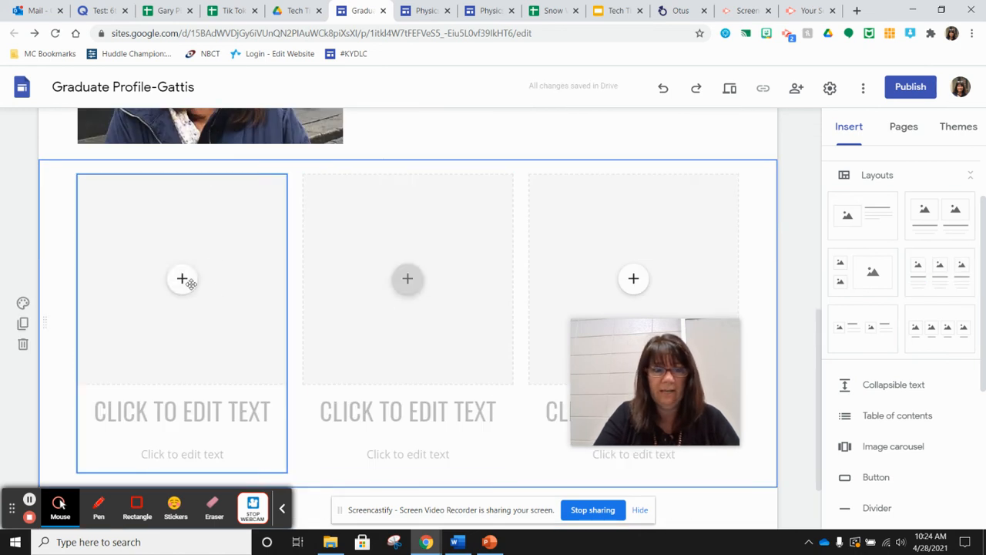
# Look over the three-column section, the available layouts and the page content up to the banner.
pyautogui.scroll(-2, 409, 284)
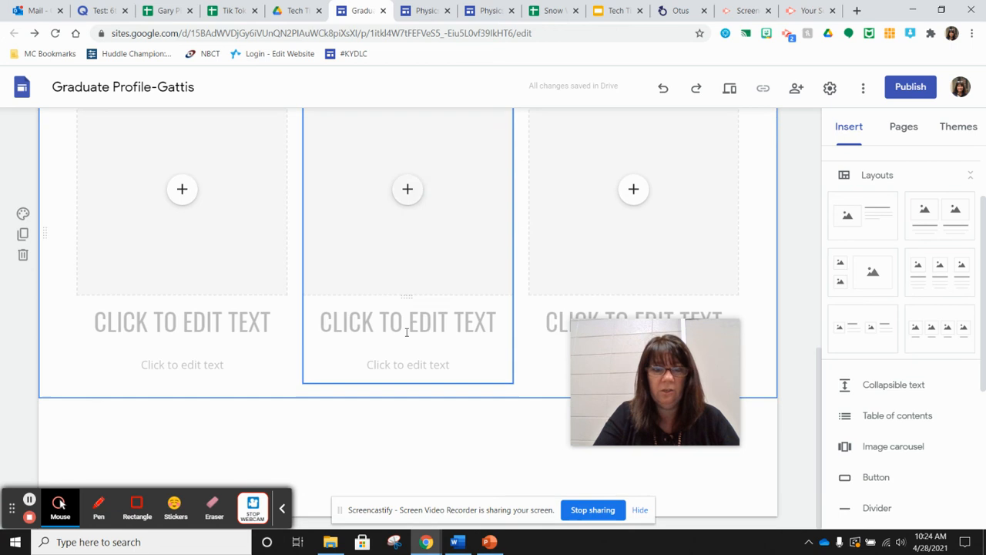
pyautogui.scroll(3, 331, 223)
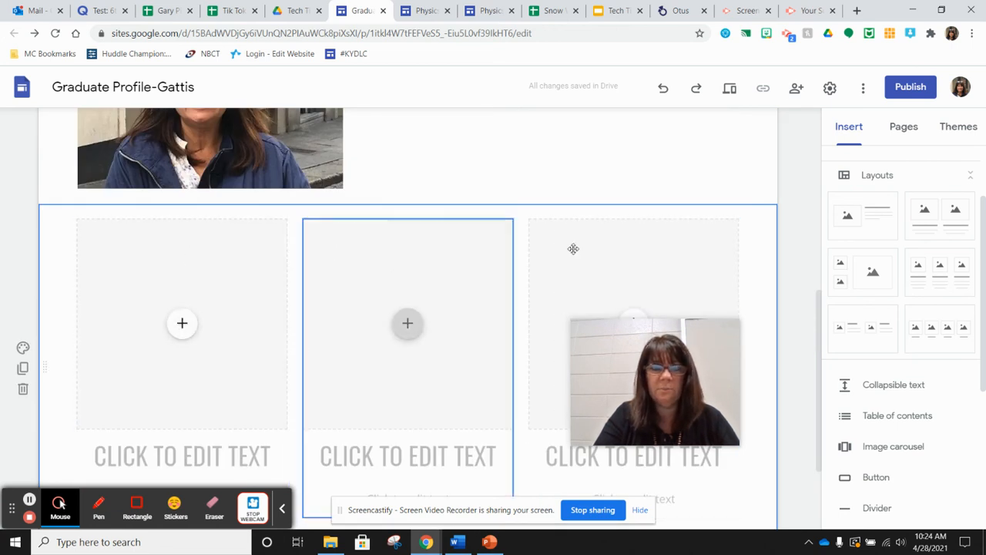
pyautogui.scroll(-3, 587, 248)
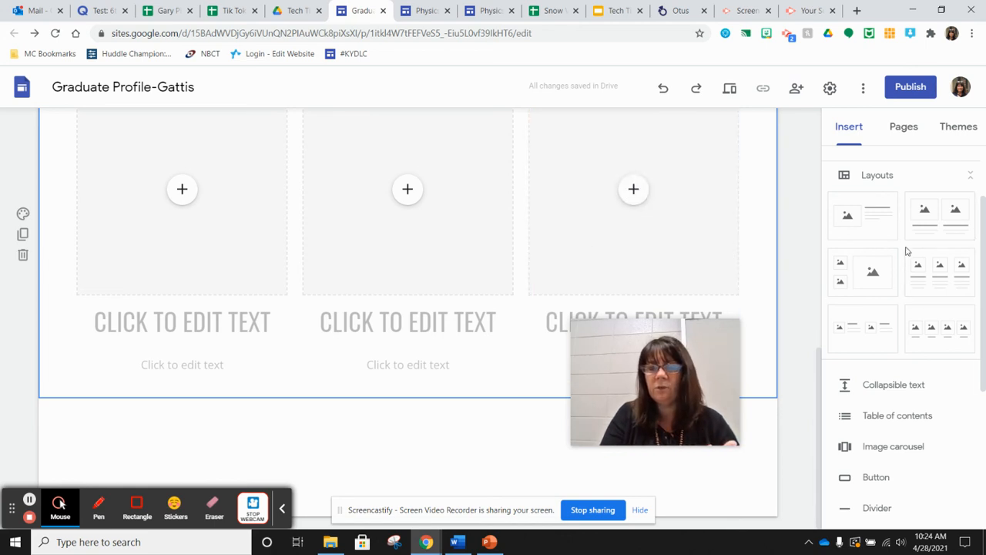
pyautogui.scroll(-1, 938, 271)
pyautogui.scroll(1, 938, 271)
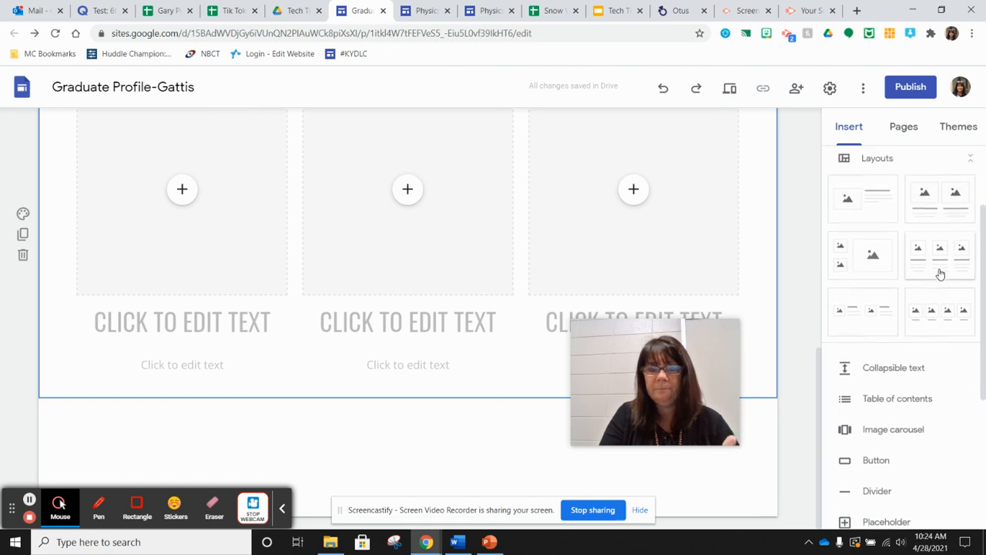
pyautogui.scroll(6, 581, 262)
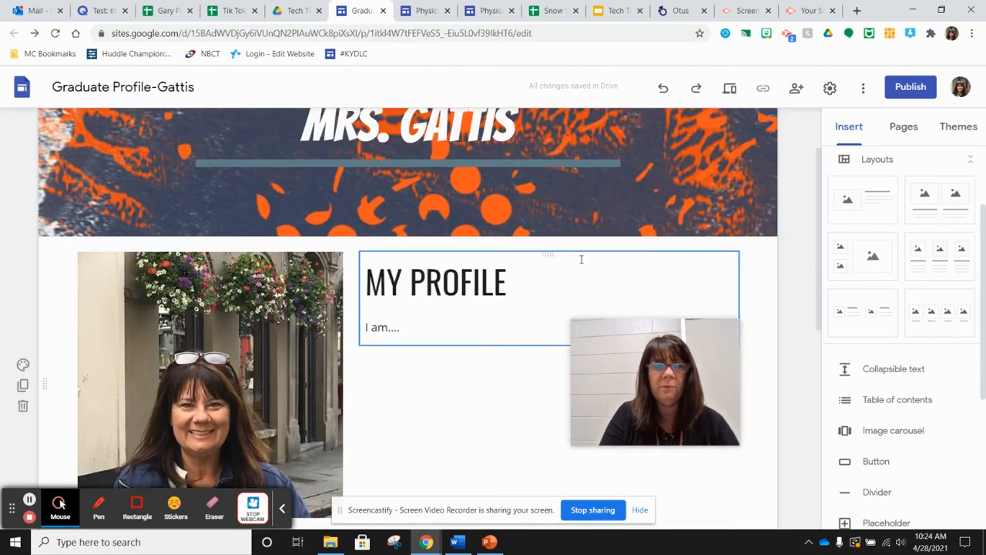
pyautogui.scroll(1, 581, 262)
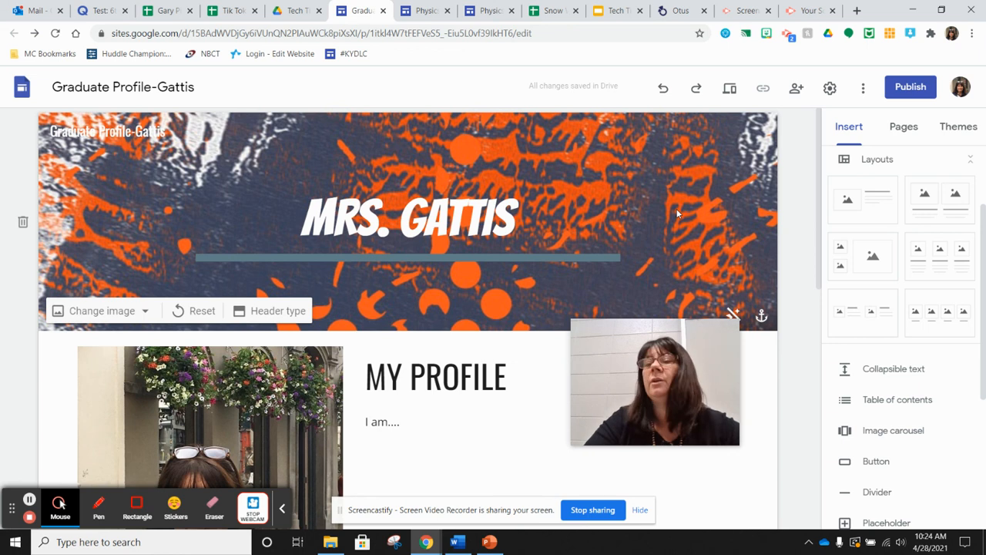
# Add a new page named "Character" to the site.
pyautogui.click(903, 131)
pyautogui.moveTo(907, 481)
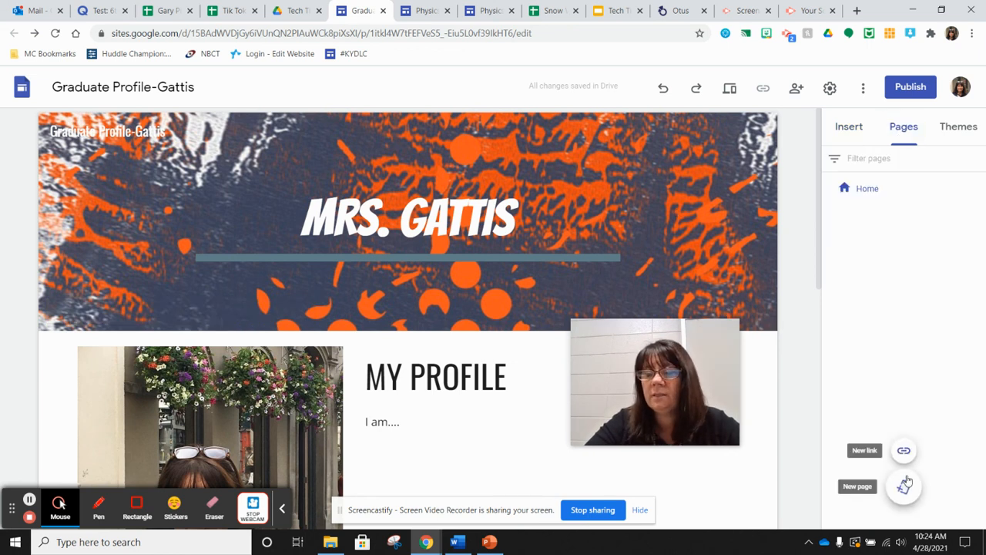
pyautogui.click(913, 492)
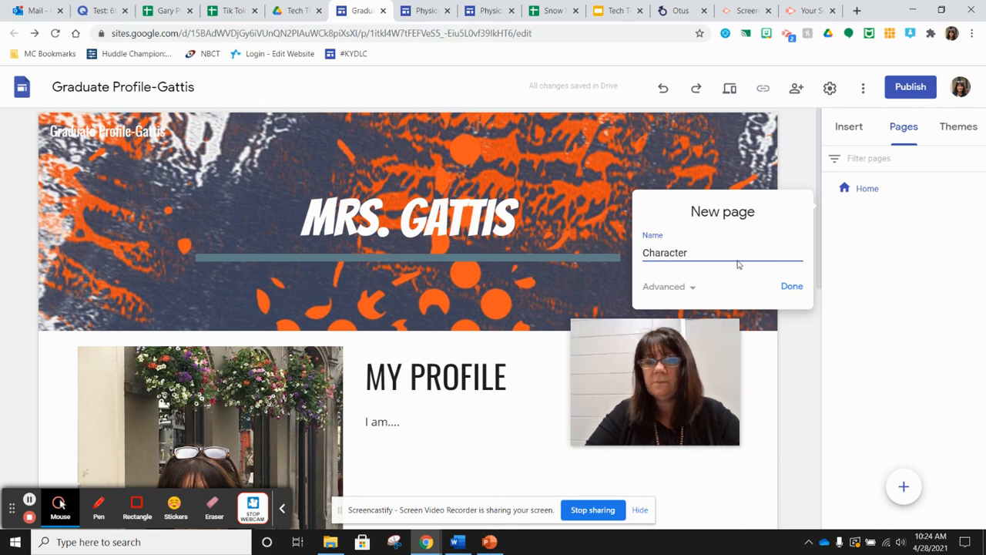
pyautogui.click(780, 286)
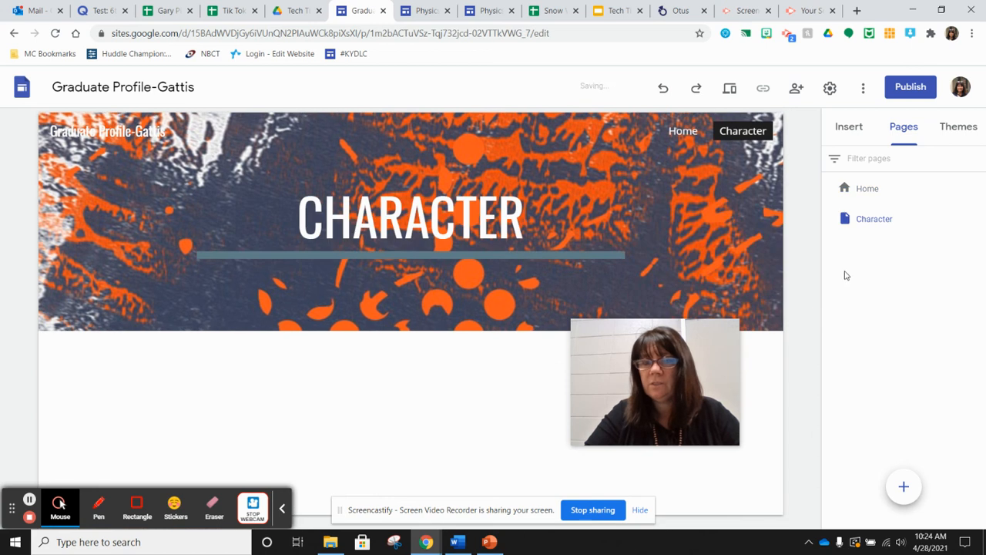
# Open the image selection for the Character page's header and search Google images for "blue".
pyautogui.moveTo(542, 308)
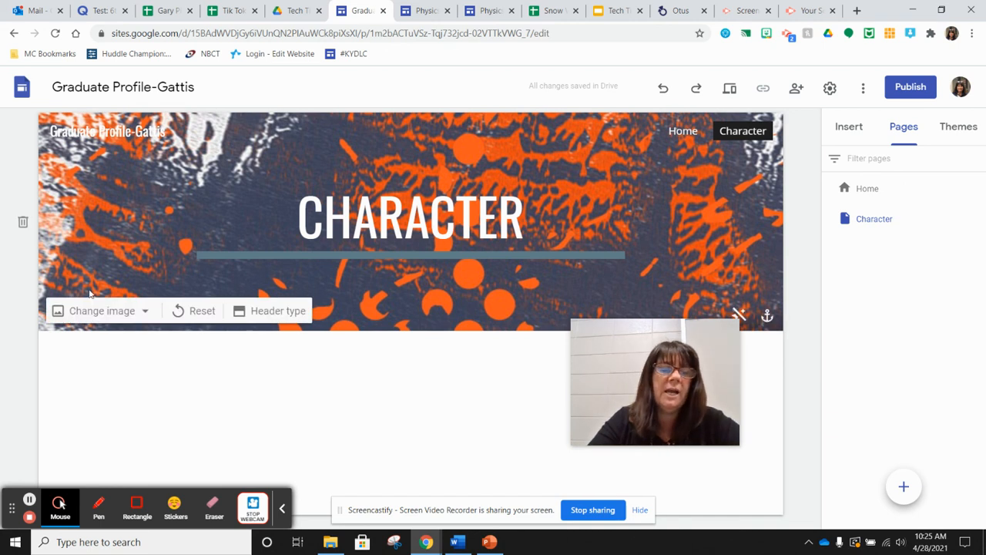
pyautogui.click(142, 313)
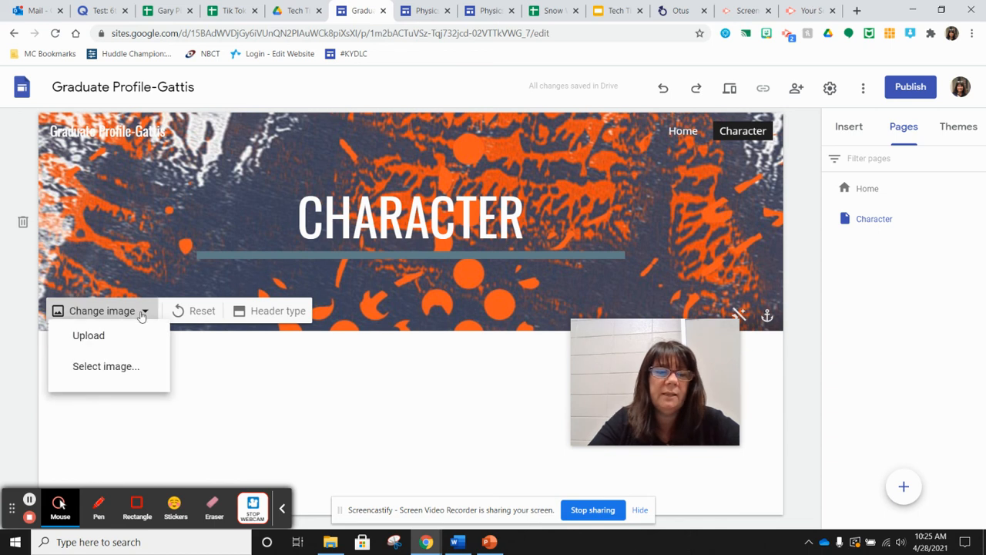
pyautogui.click(112, 380)
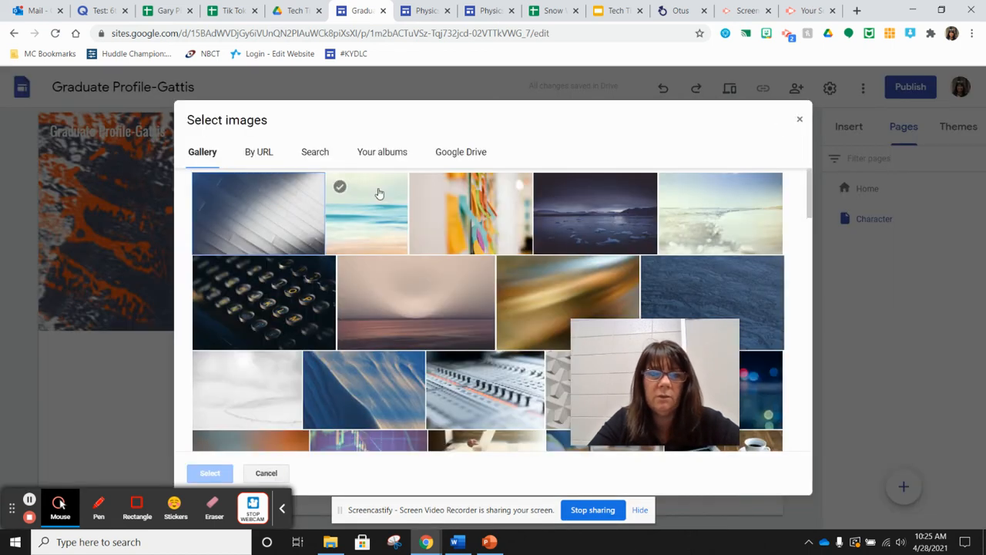
pyautogui.click(314, 154)
pyautogui.click(290, 191)
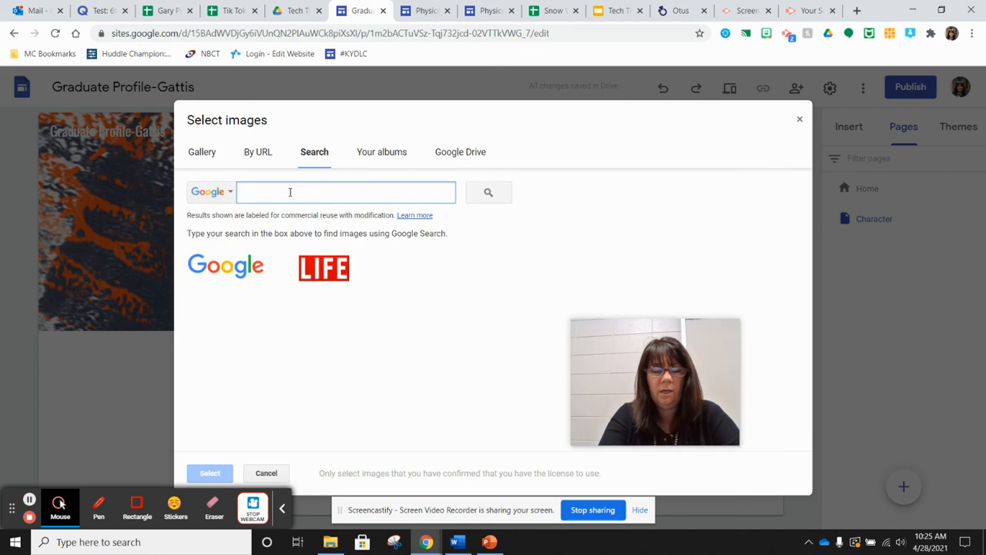
pyautogui.write('v')
pyautogui.write('lue')
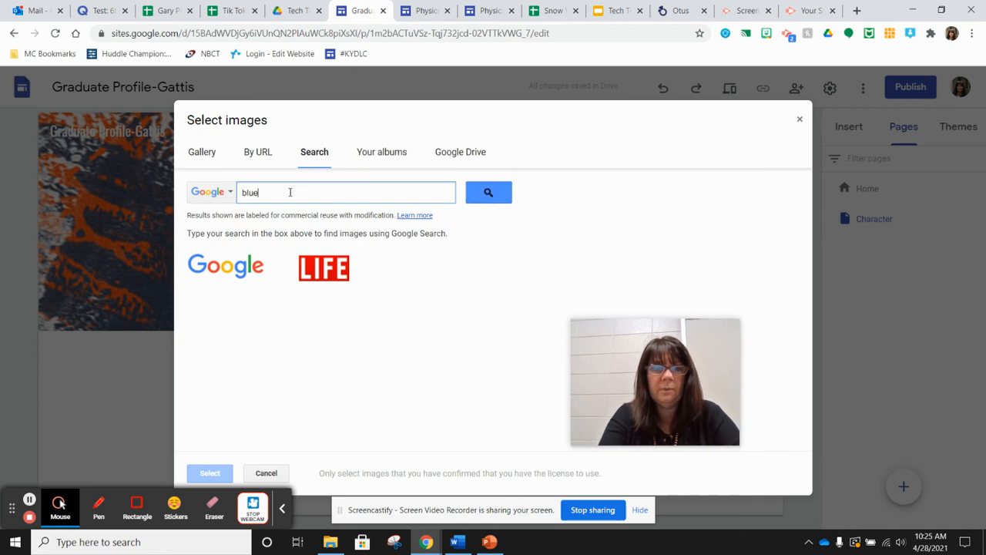
pyautogui.press('Return')
# Choose the plain dark navy background from the image results as the Character page's header image.
pyautogui.scroll(-4, 392, 244)
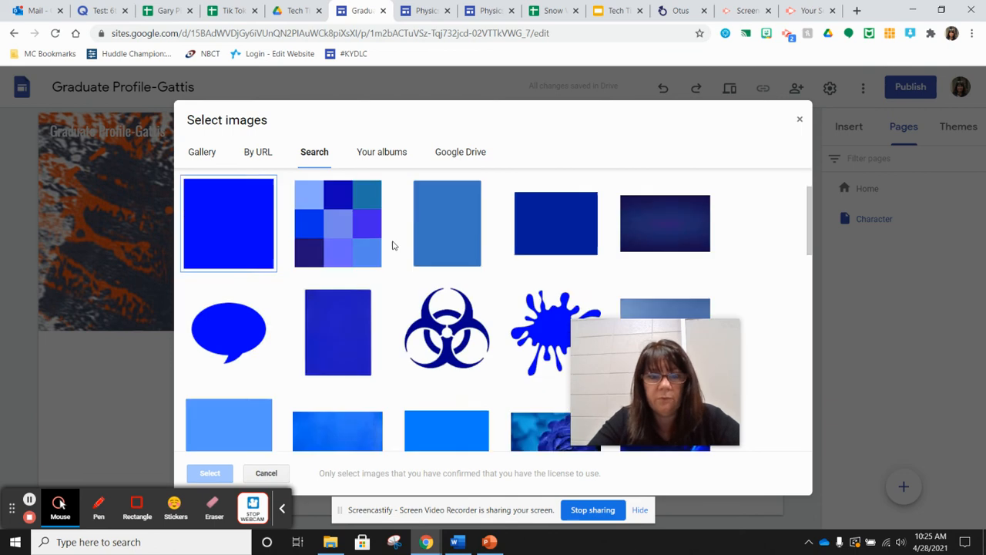
pyautogui.scroll(-3, 392, 244)
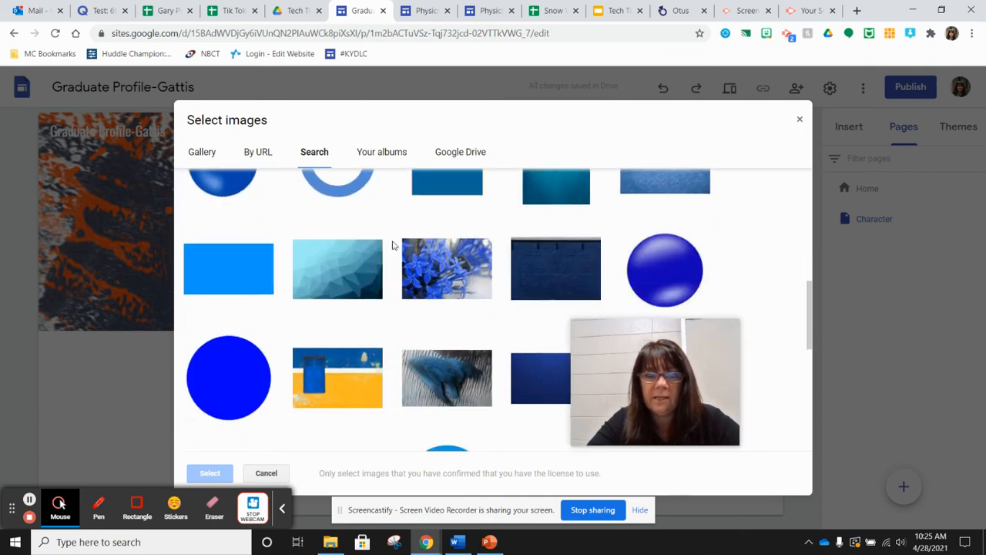
pyautogui.scroll(-1, 392, 244)
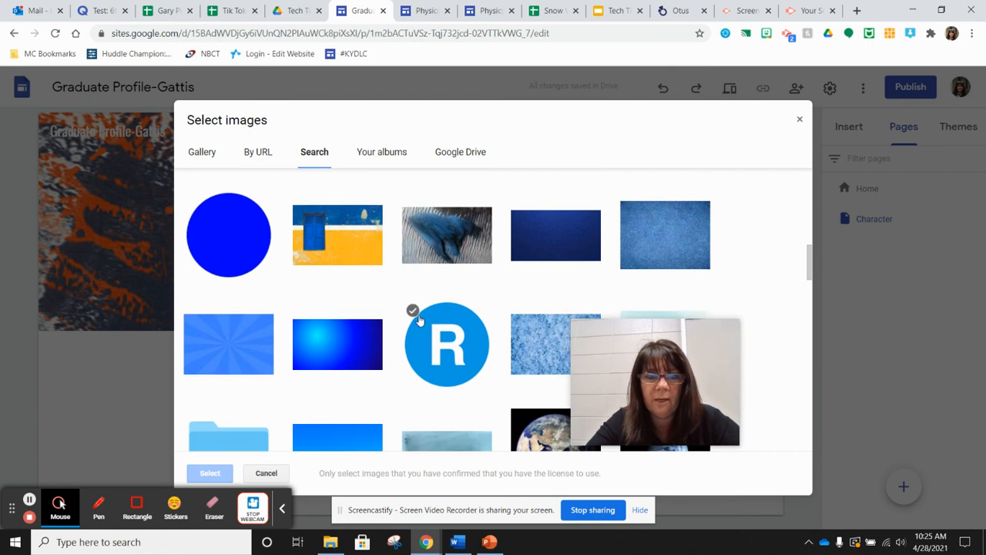
pyautogui.scroll(-2, 420, 319)
pyautogui.scroll(-5, 420, 320)
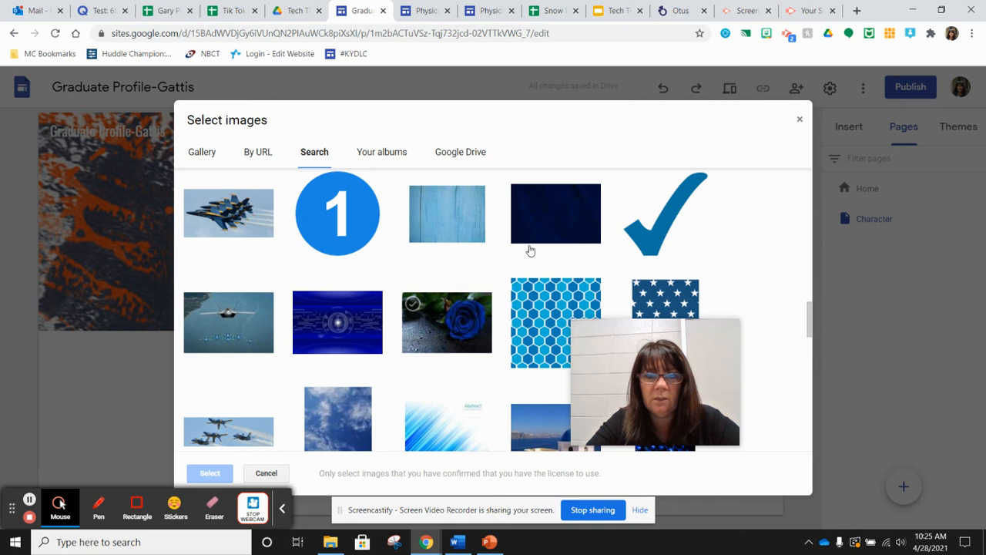
pyautogui.click(545, 221)
pyautogui.click(210, 472)
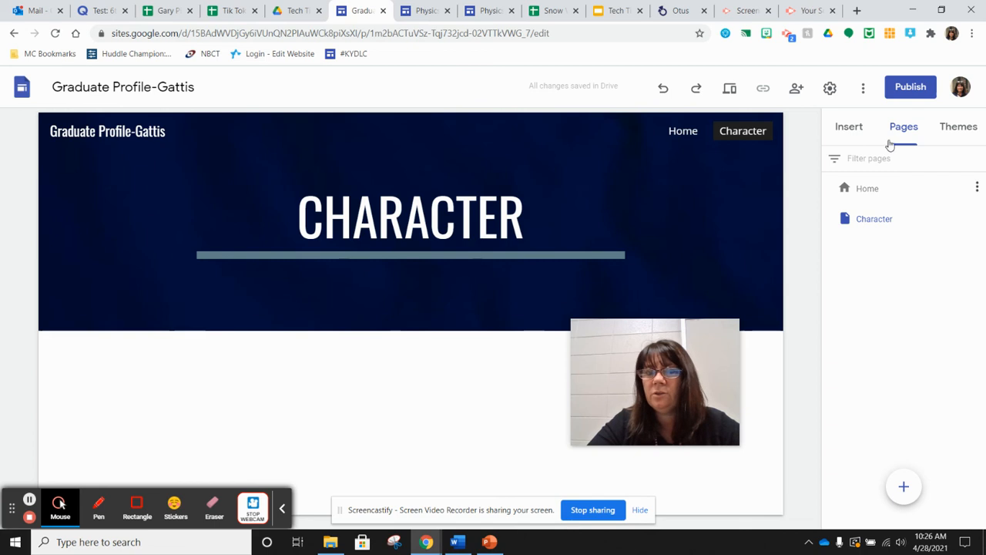
# Start an image carousel on the Character page and open the file chooser for uploading its images.
pyautogui.click(849, 126)
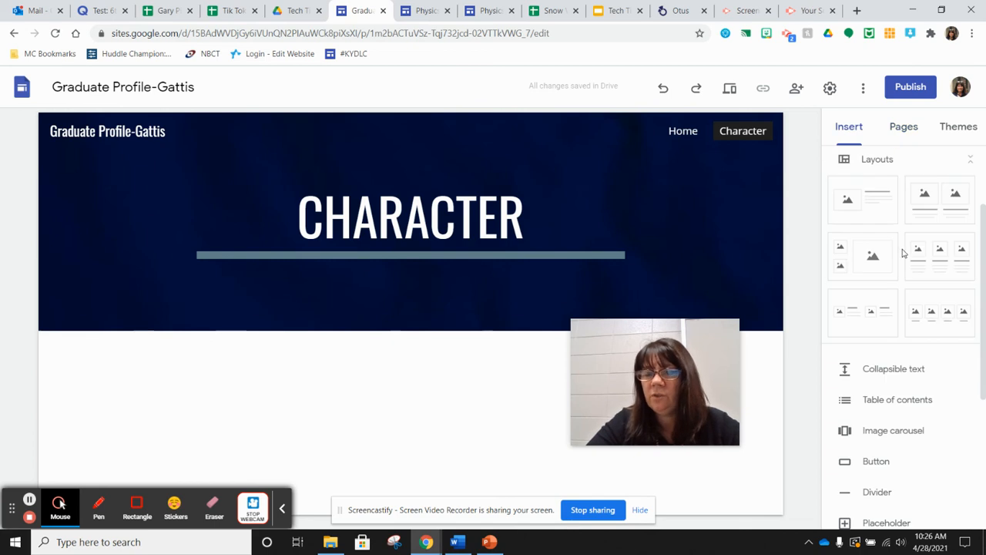
pyautogui.scroll(2, 900, 274)
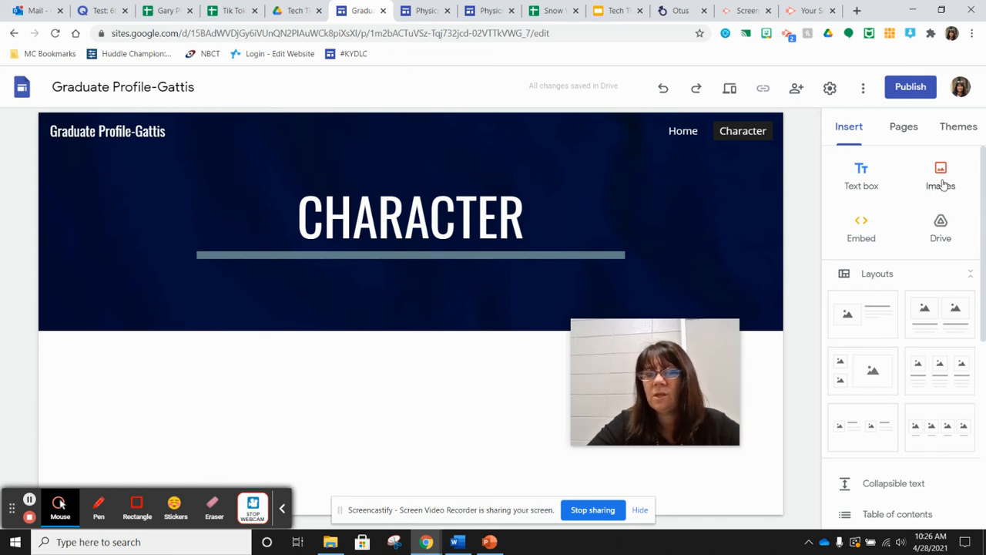
pyautogui.scroll(-2, 916, 333)
pyautogui.scroll(-2, 914, 334)
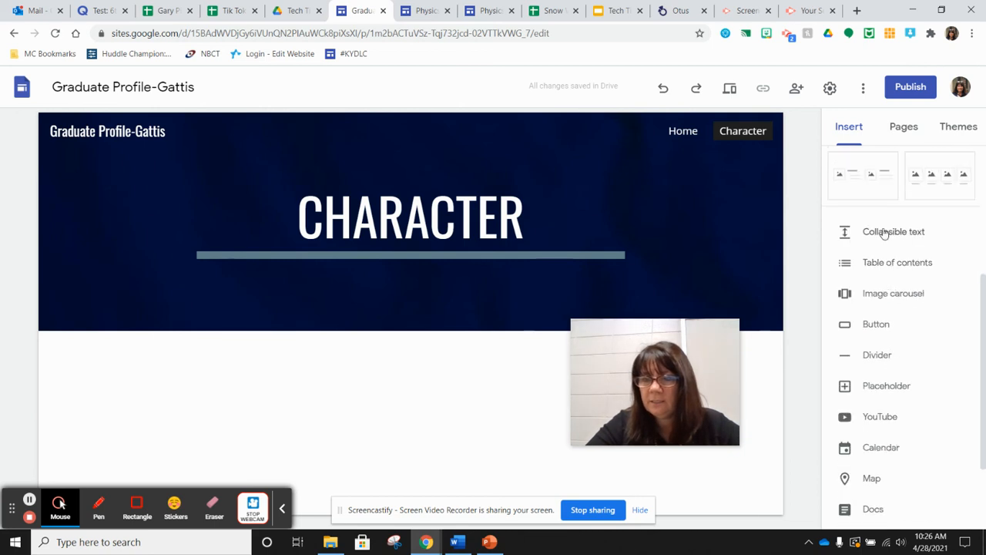
pyautogui.click(907, 294)
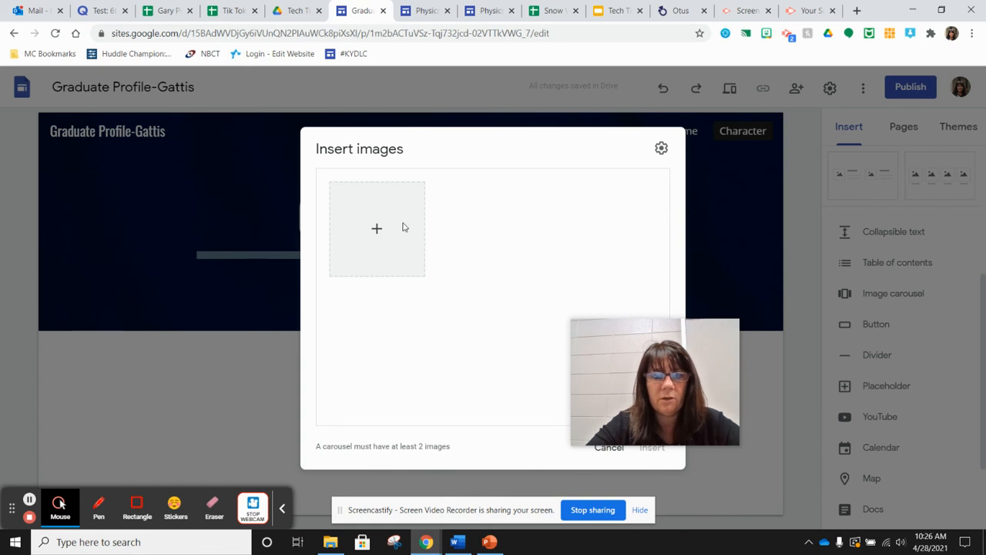
pyautogui.click(377, 229)
pyautogui.click(406, 268)
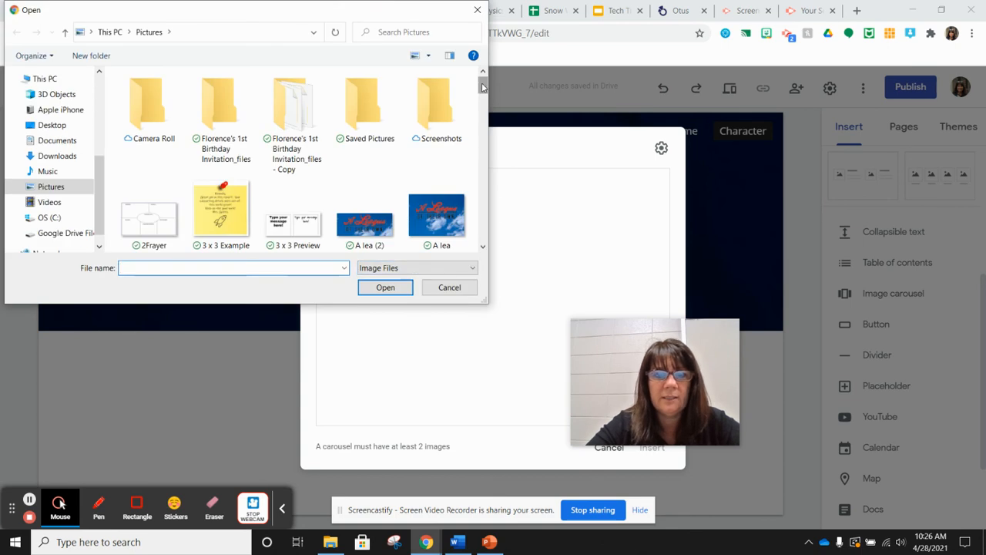
# Upload the pictures "A lea", "A leag", "a league", "Beast 2", "crying" and "caddyshack" into the carousel together.
pyautogui.scroll(-2, 482, 87)
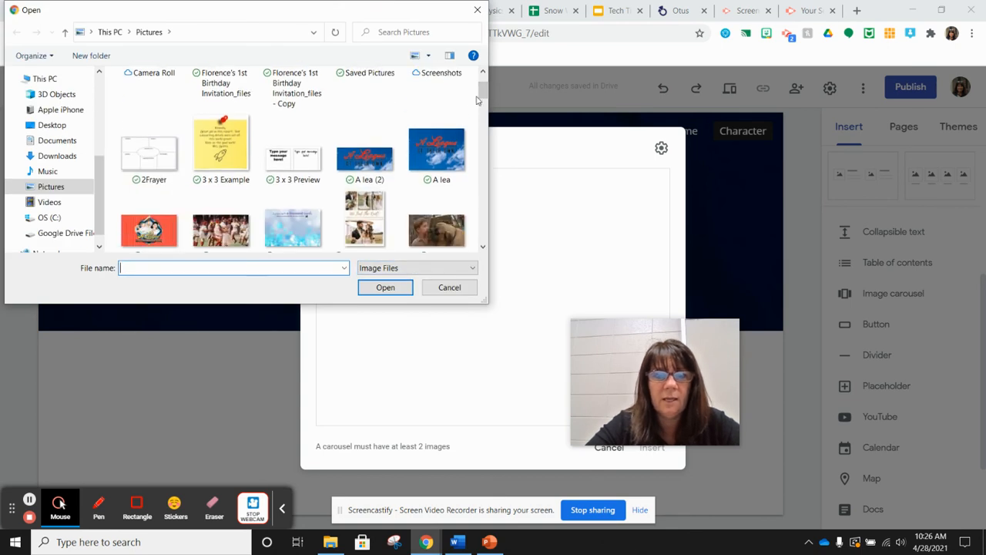
pyautogui.scroll(-1, 412, 154)
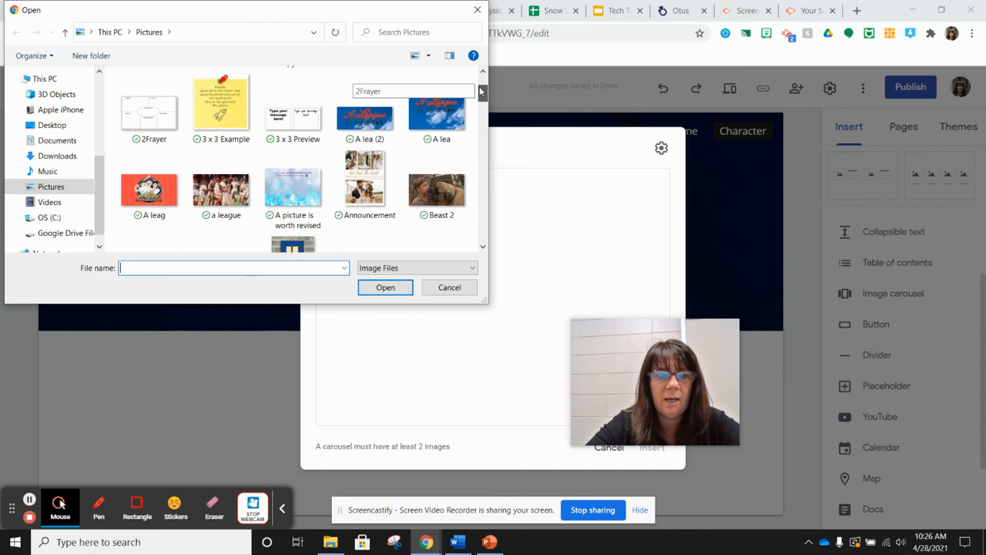
pyautogui.click(420, 135)
pyautogui.keyDown('ctrl'); pyautogui.click(165, 196); pyautogui.keyUp('ctrl')
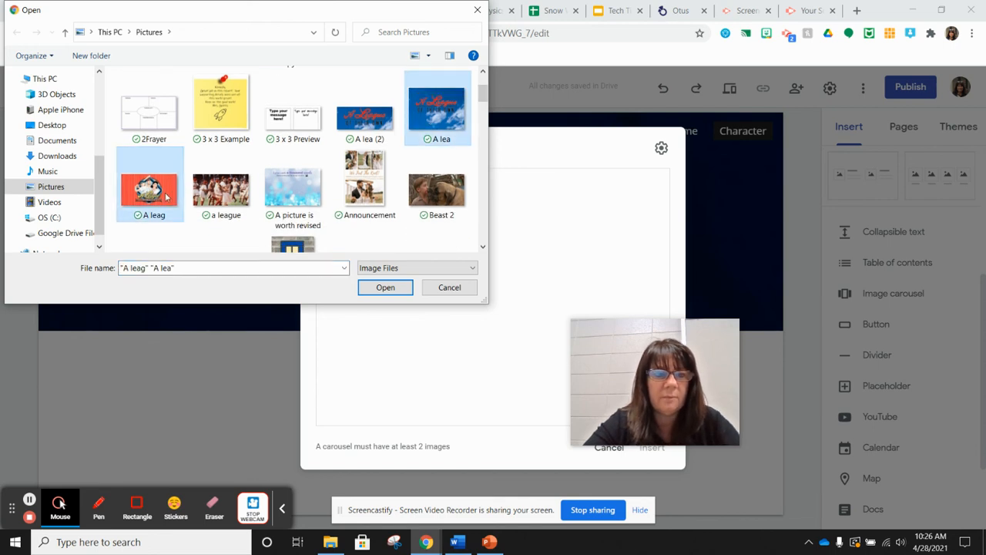
pyautogui.keyDown('ctrl'); pyautogui.click(222, 192); pyautogui.keyUp('ctrl')
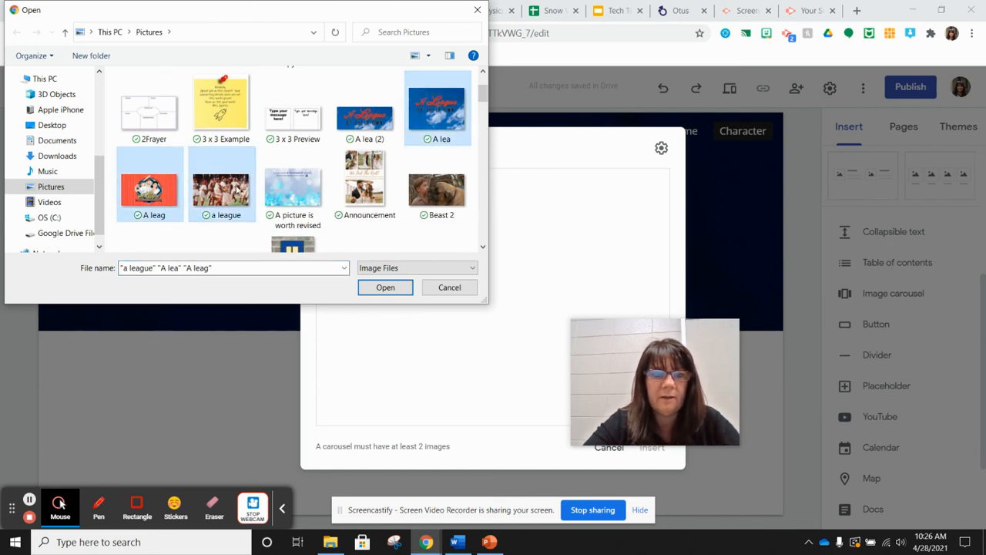
pyautogui.keyDown('ctrl'); pyautogui.click(435, 191); pyautogui.keyUp('ctrl')
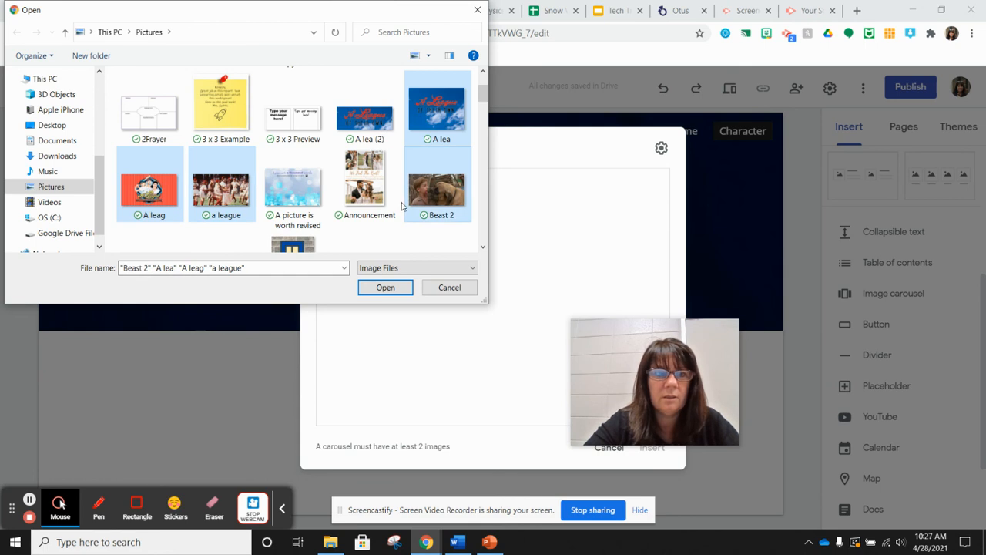
pyautogui.scroll(-2, 402, 206)
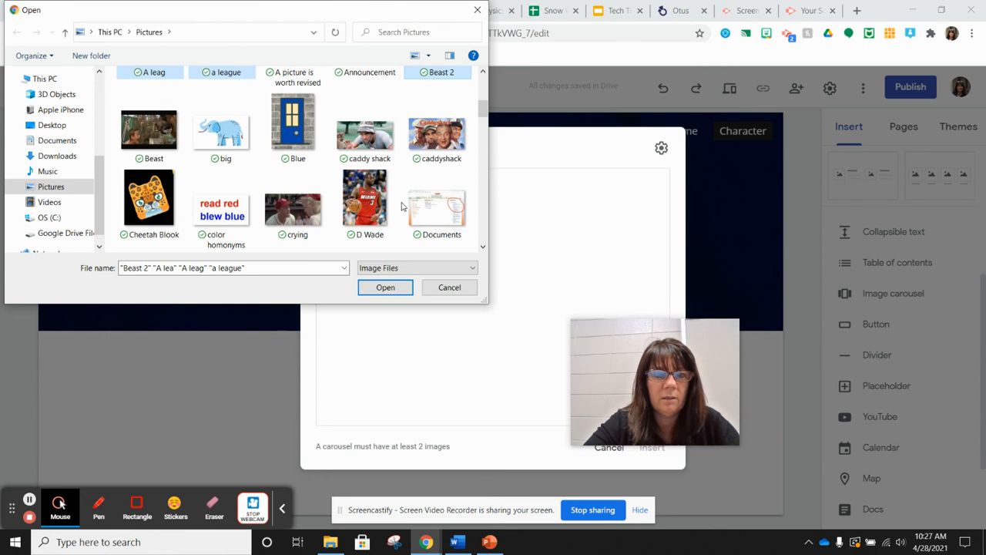
pyautogui.keyDown('ctrl'); pyautogui.click(301, 216); pyautogui.keyUp('ctrl')
pyautogui.keyDown('ctrl'); pyautogui.click(434, 146); pyautogui.keyUp('ctrl')
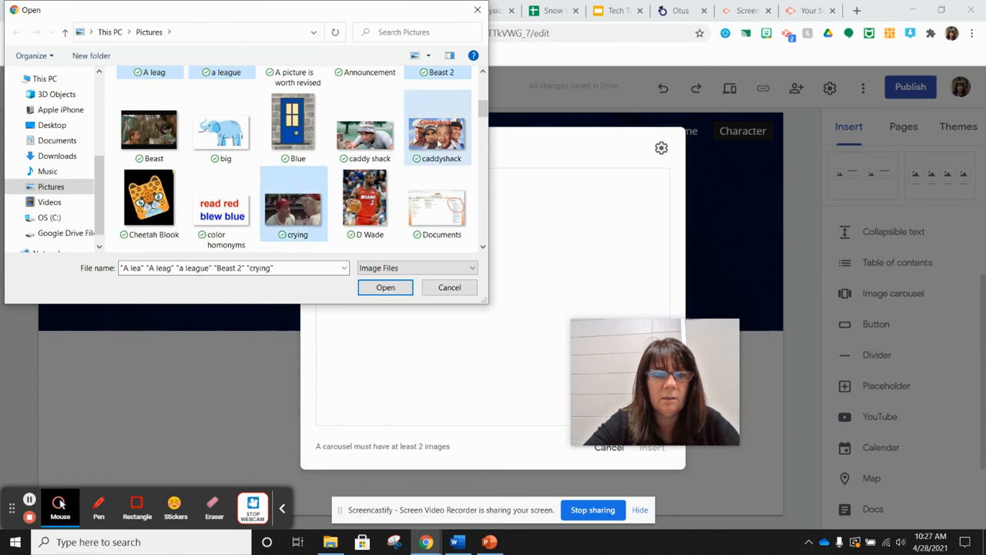
pyautogui.click(387, 286)
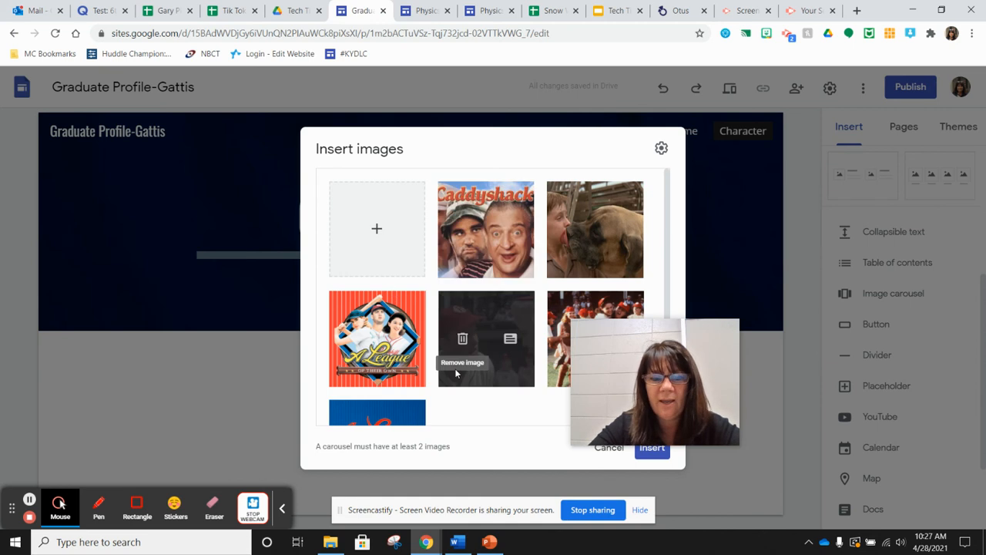
# Check the uploaded carousel images, insert the carousel below the Character header and deselect it.
pyautogui.scroll(-1, 510, 326)
pyautogui.scroll(1, 512, 326)
pyautogui.scroll(-1, 512, 326)
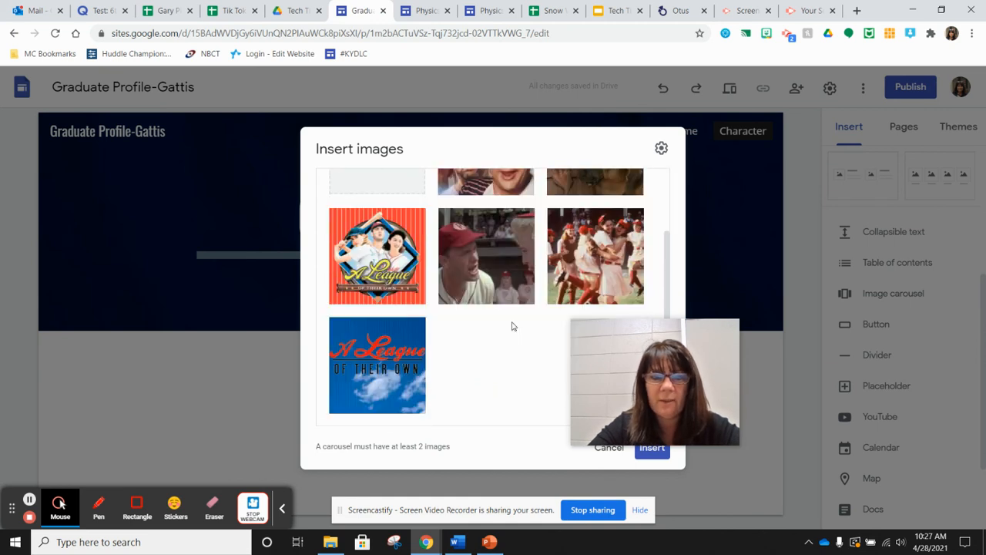
pyautogui.scroll(1, 512, 326)
pyautogui.click(652, 452)
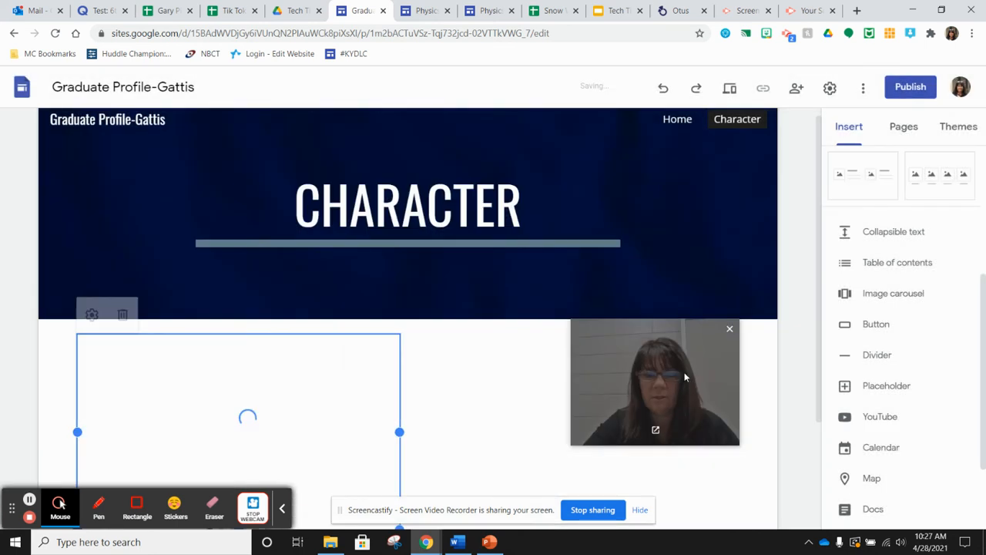
pyautogui.moveTo(685, 378); pyautogui.dragTo(893, 257)
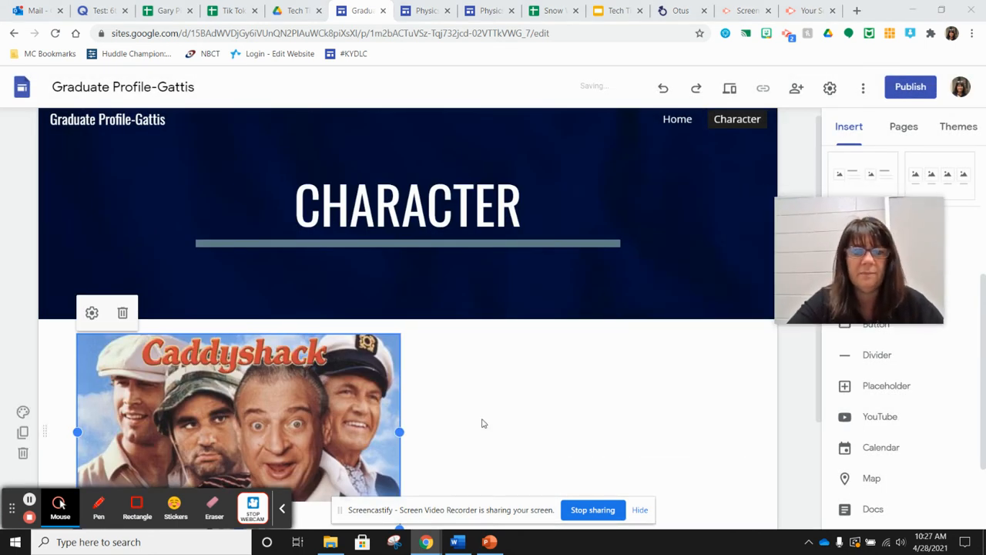
pyautogui.scroll(-3, 483, 421)
pyautogui.scroll(1, 483, 423)
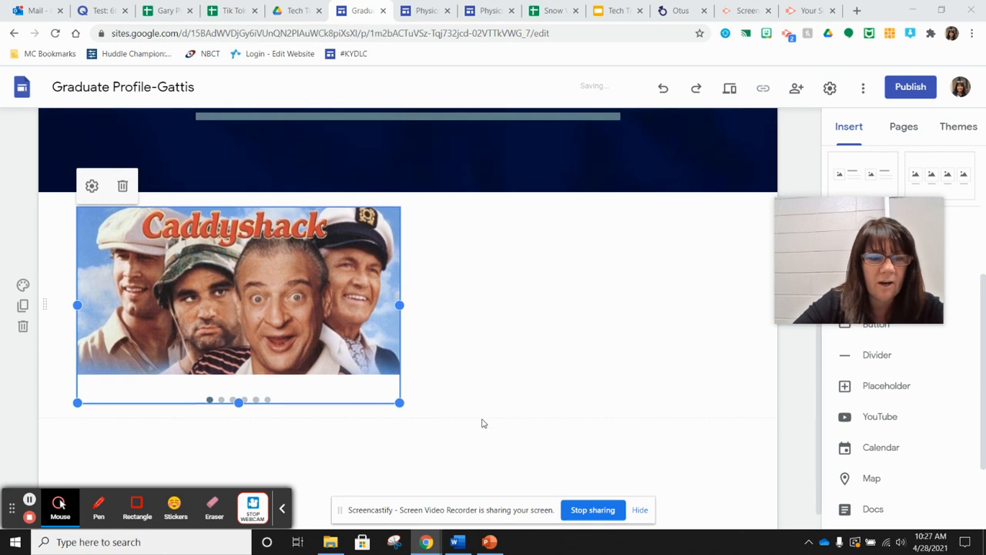
pyautogui.click(505, 446)
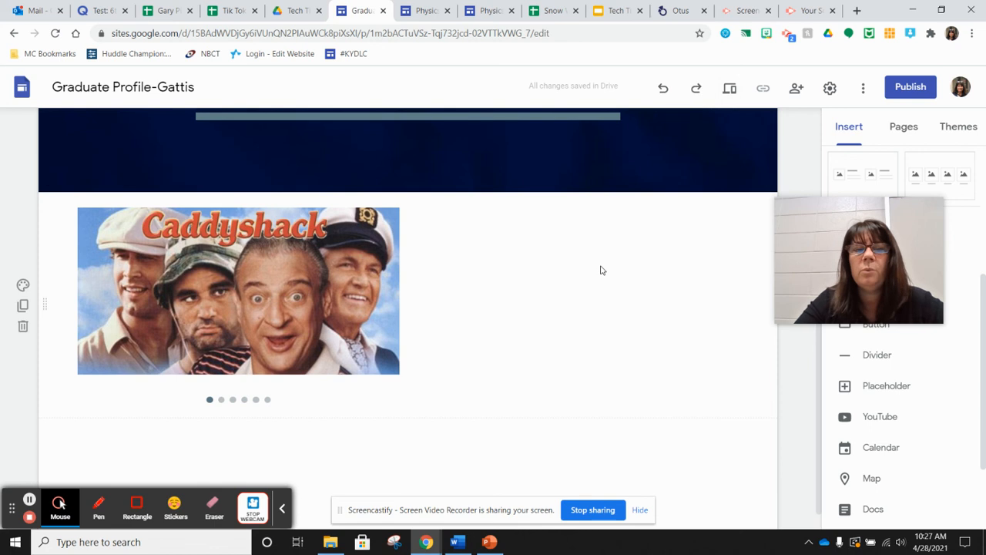
# Preview the Character page and advance through the carousel images to check how they rotate.
pyautogui.scroll(2, 599, 269)
pyautogui.scroll(1, 602, 270)
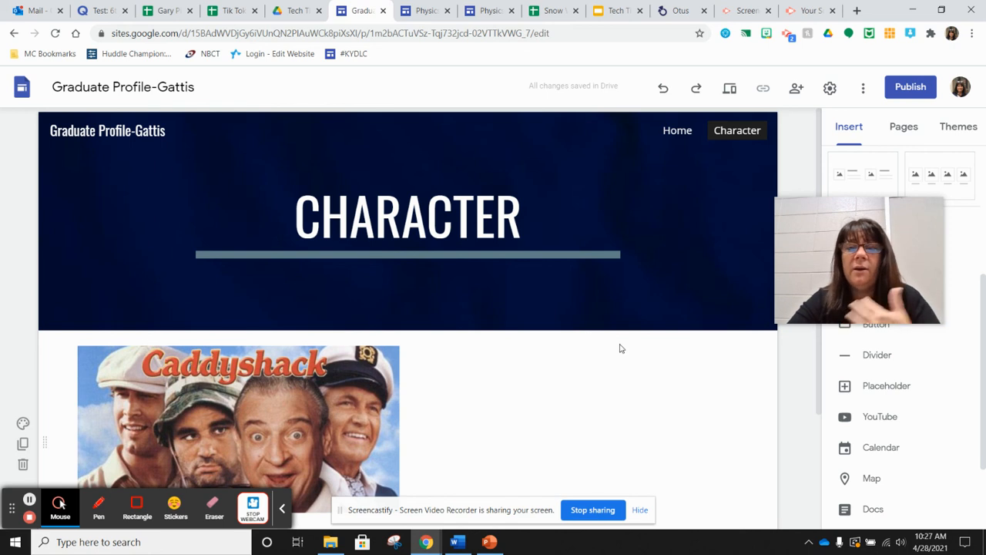
pyautogui.click(731, 91)
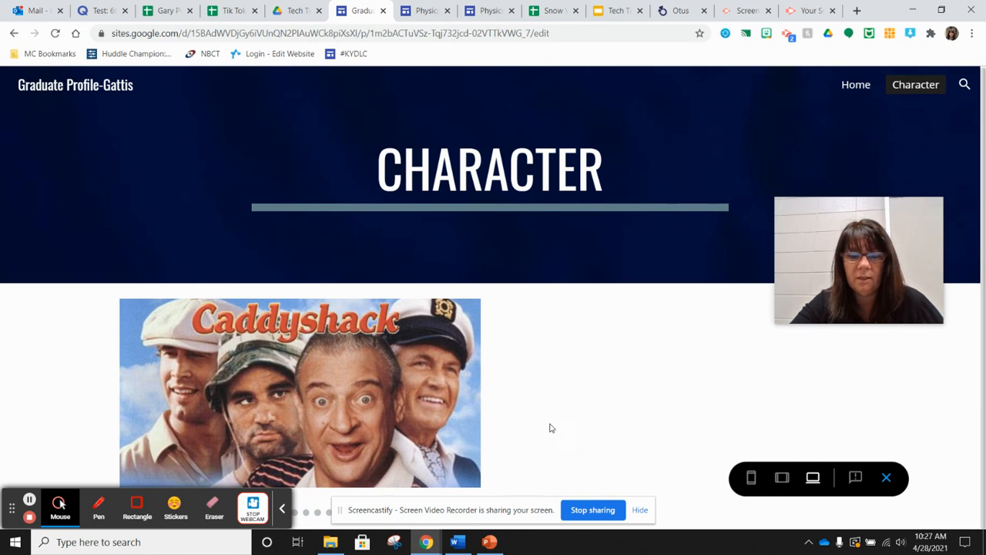
pyautogui.click(458, 399)
pyautogui.click(458, 399)
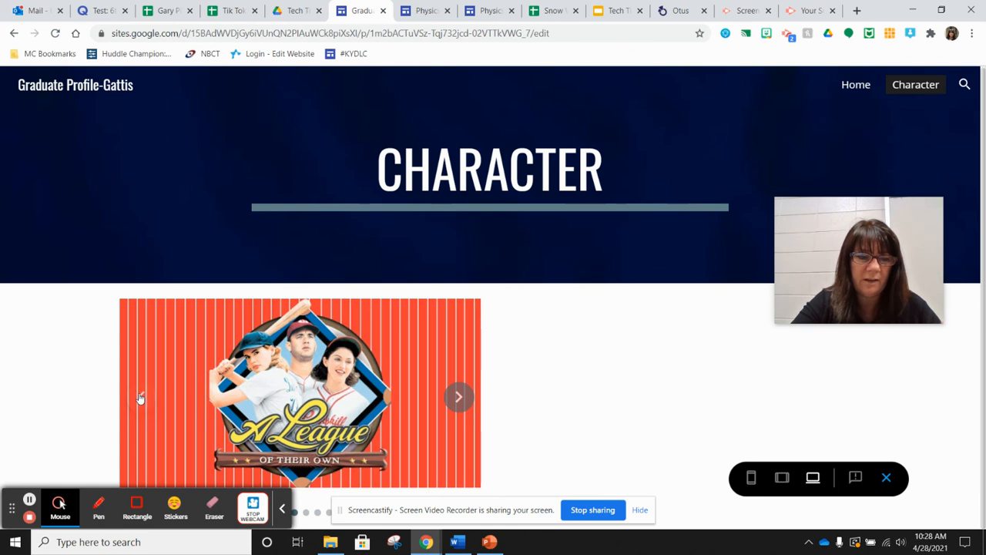
pyautogui.click(460, 399)
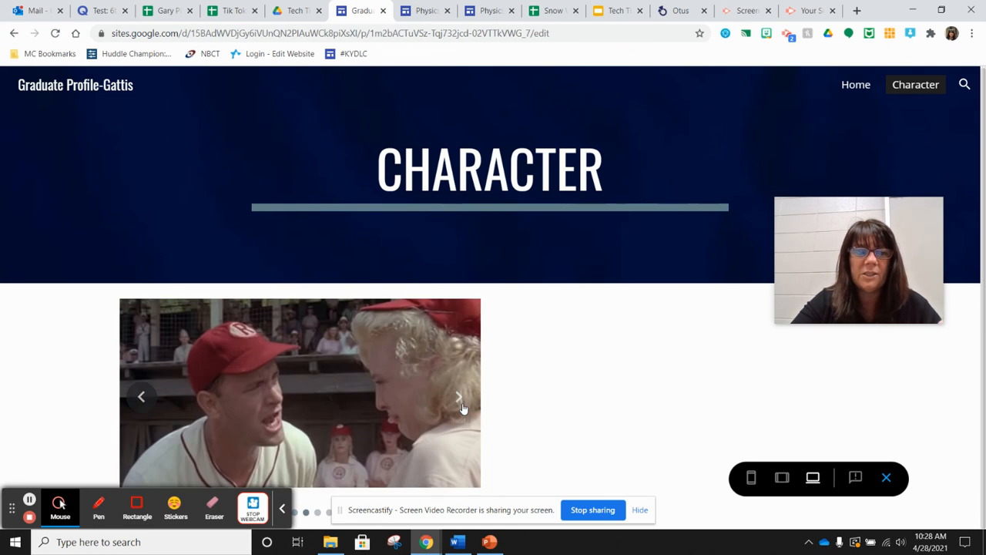
# Browse the carousel images forward and back in the preview and return to editing the Character page.
pyautogui.click(461, 405)
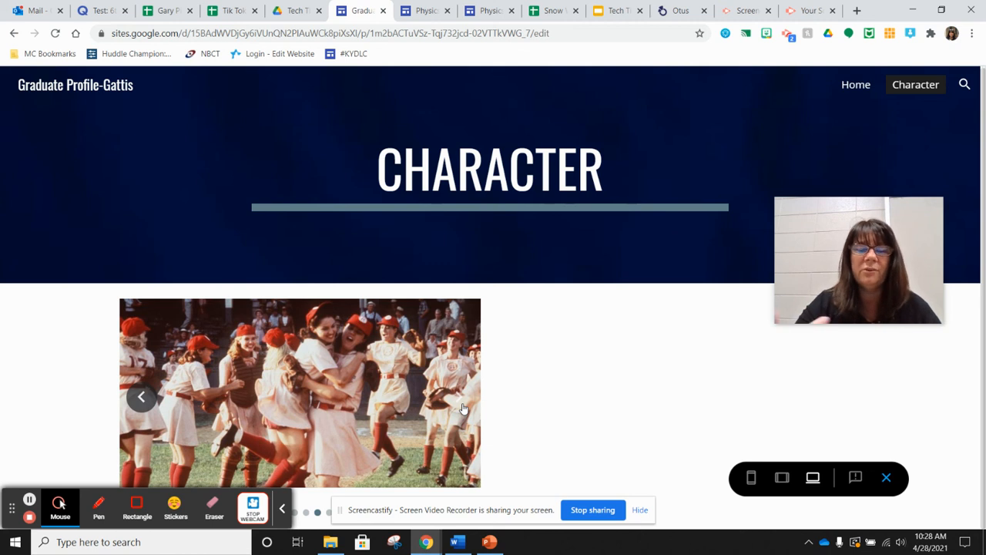
pyautogui.click(144, 397)
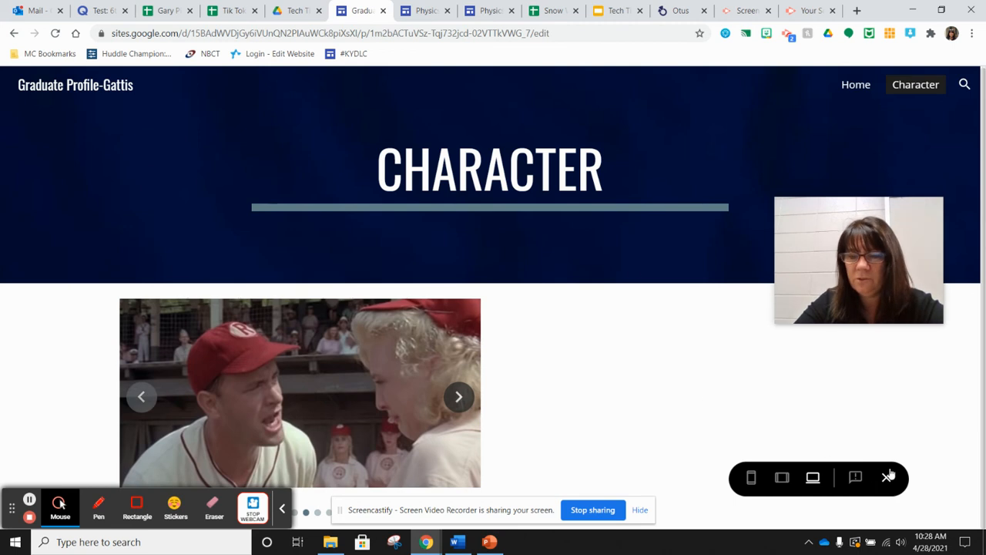
pyautogui.click(887, 479)
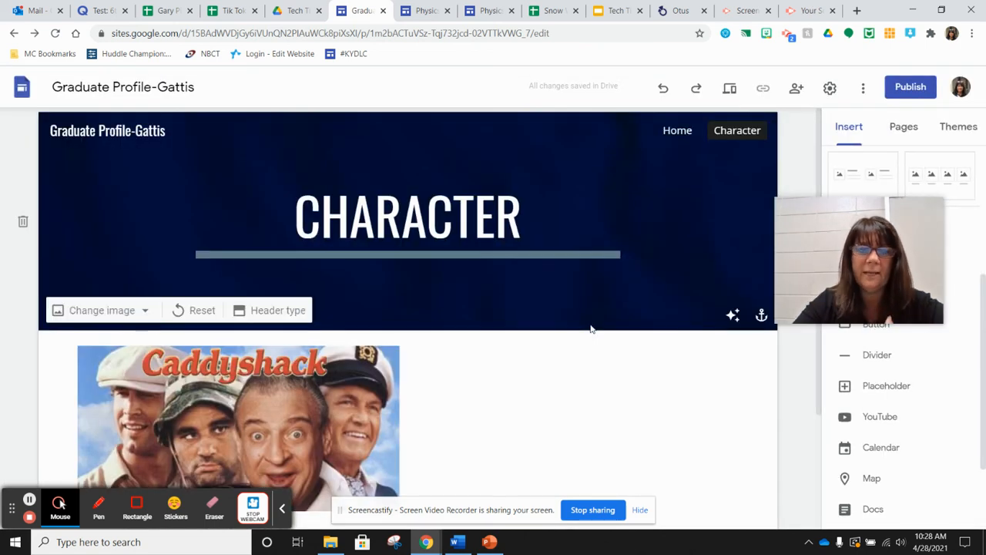
# Move the image carousel to the right half of its section below the Character header.
pyautogui.scroll(-2, 456, 352)
pyautogui.scroll(-1, 457, 351)
pyautogui.click(340, 279)
pyautogui.moveTo(340, 279); pyautogui.dragTo(438, 278)
pyautogui.moveTo(516, 273); pyautogui.dragTo(595, 274)
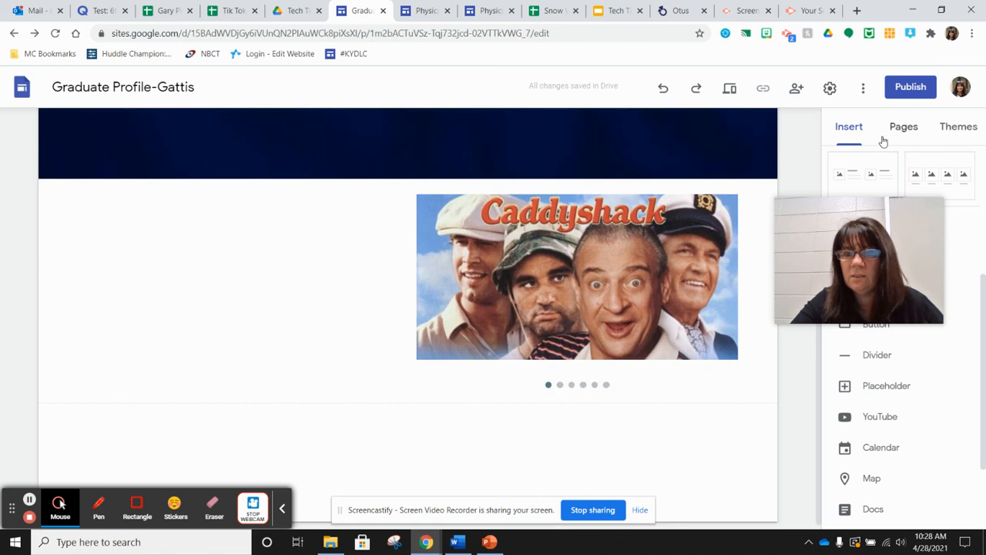
# Insert a text box below the carousel on the Character page and narrow it to half the page width.
pyautogui.scroll(5, 966, 238)
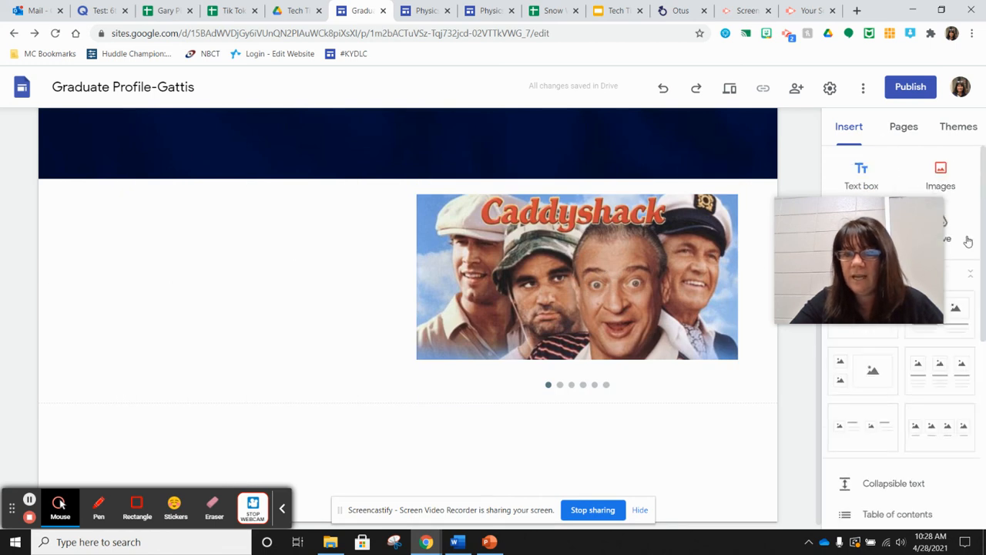
pyautogui.click(861, 173)
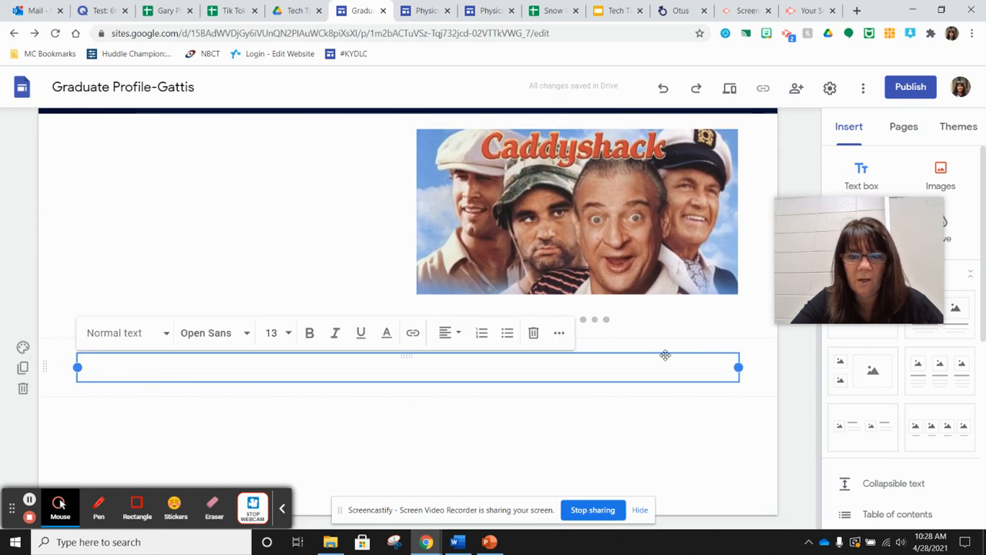
pyautogui.moveTo(738, 368); pyautogui.dragTo(390, 385)
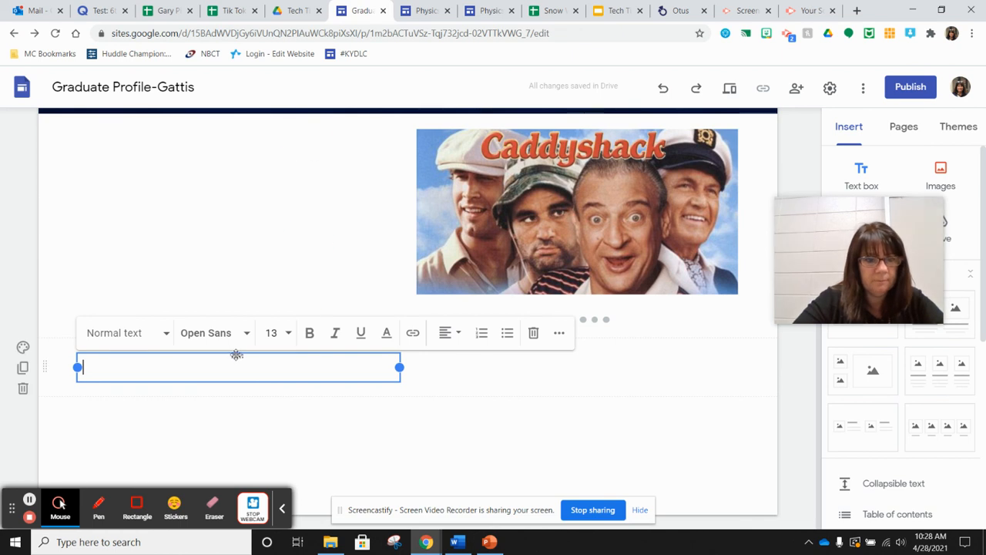
pyautogui.moveTo(237, 357); pyautogui.dragTo(220, 149)
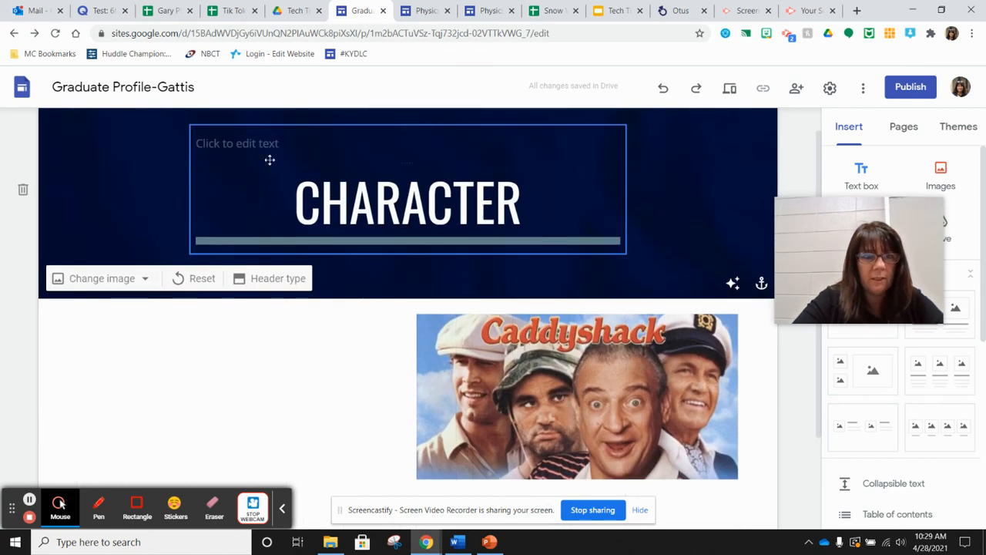
pyautogui.click(258, 144)
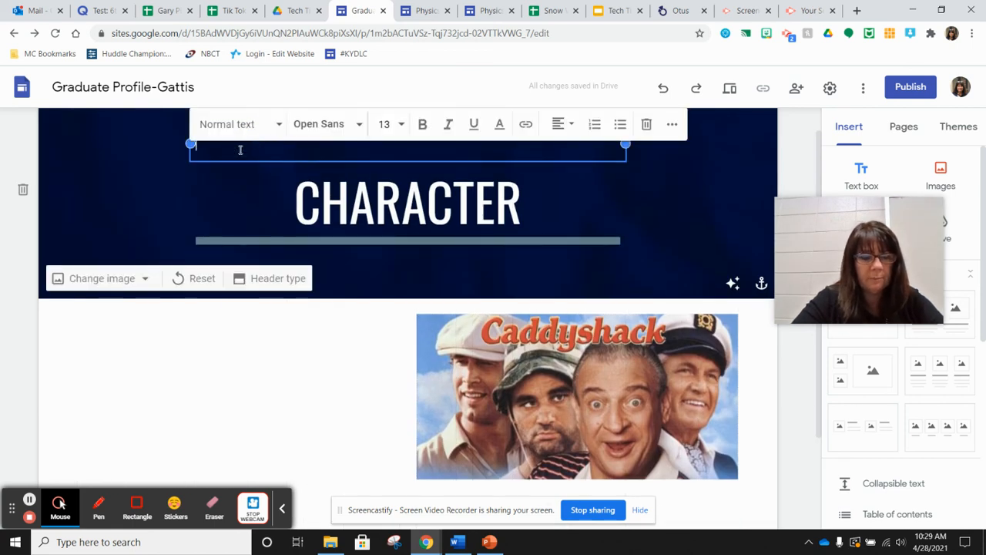
pyautogui.press('Delete')
pyautogui.hotkey('ctrl', 'z')
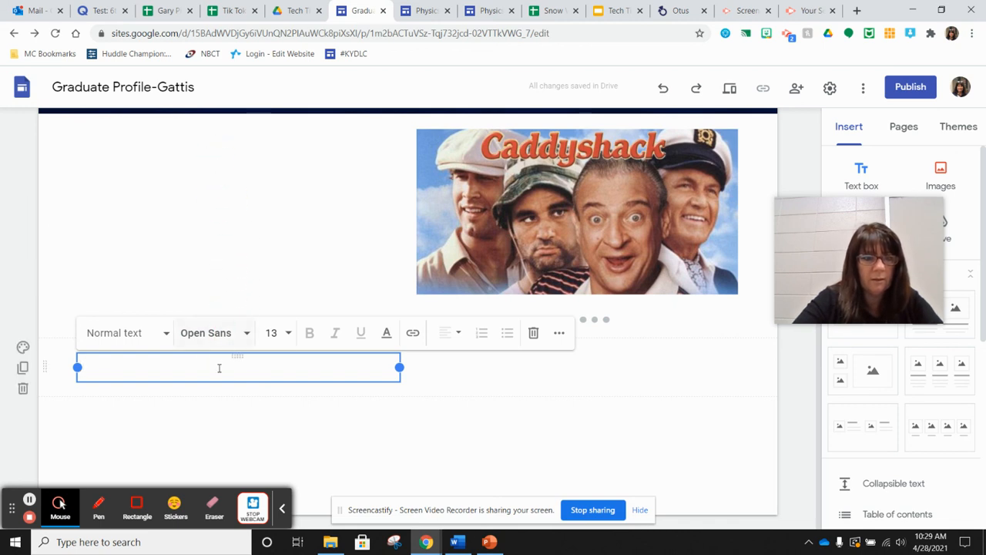
# Move the text box into the empty space beside the carousel and enter "The images" in it.
pyautogui.moveTo(236, 358); pyautogui.dragTo(222, 257)
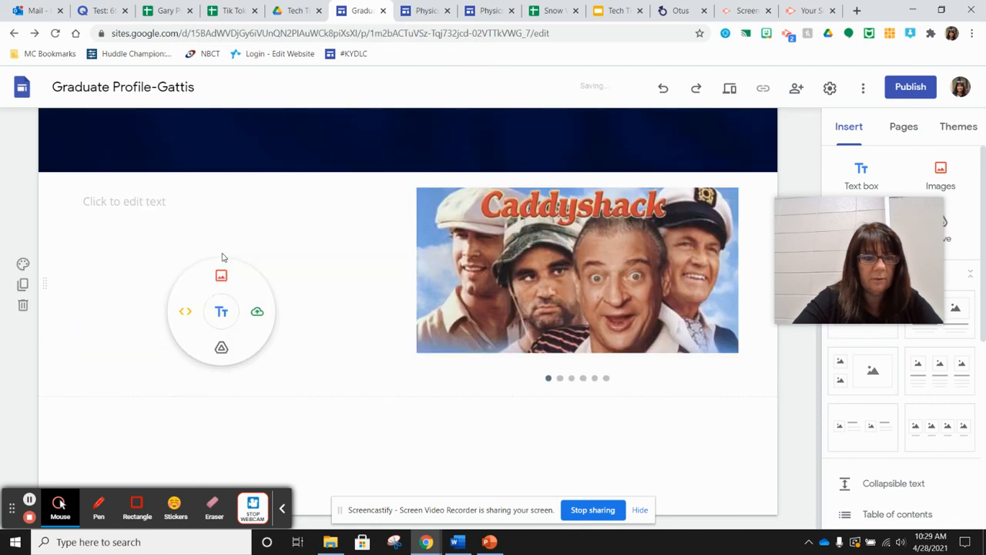
pyautogui.click(158, 206)
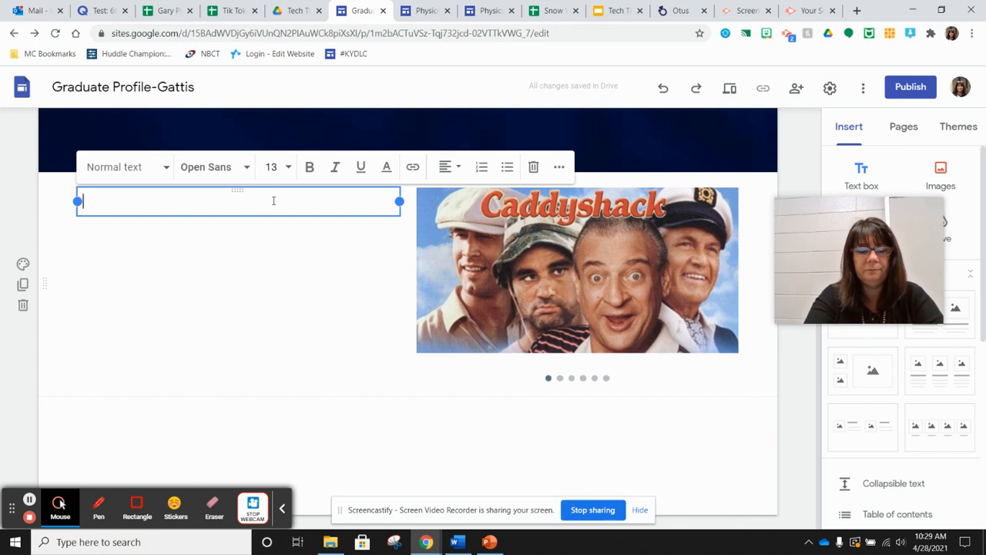
pyautogui.write('The images')
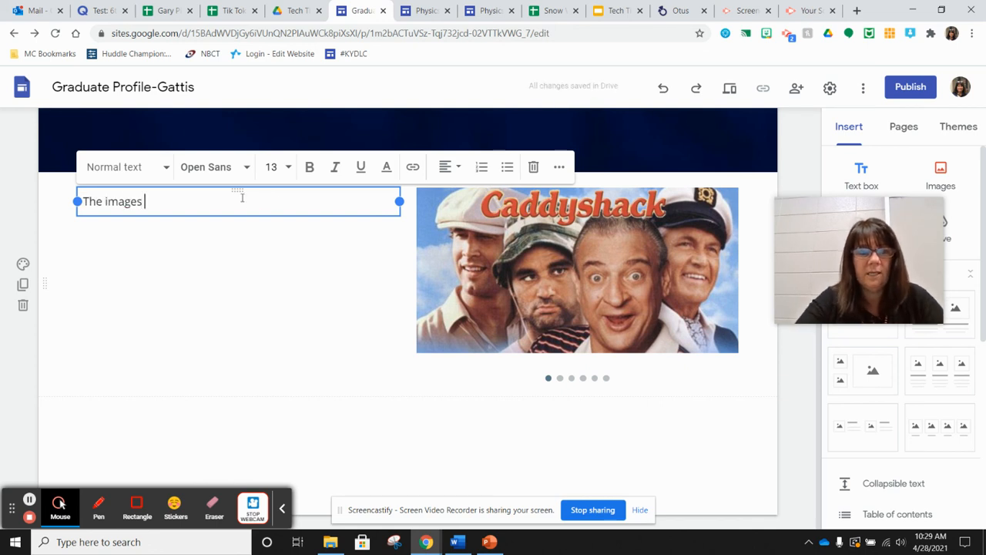
pyautogui.moveTo(237, 189); pyautogui.dragTo(235, 227)
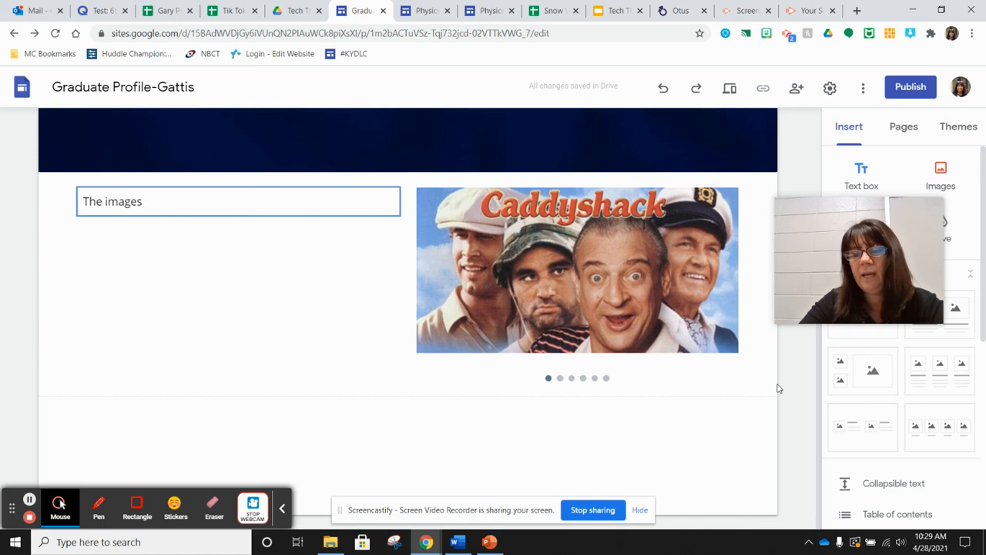
pyautogui.scroll(-2, 870, 440)
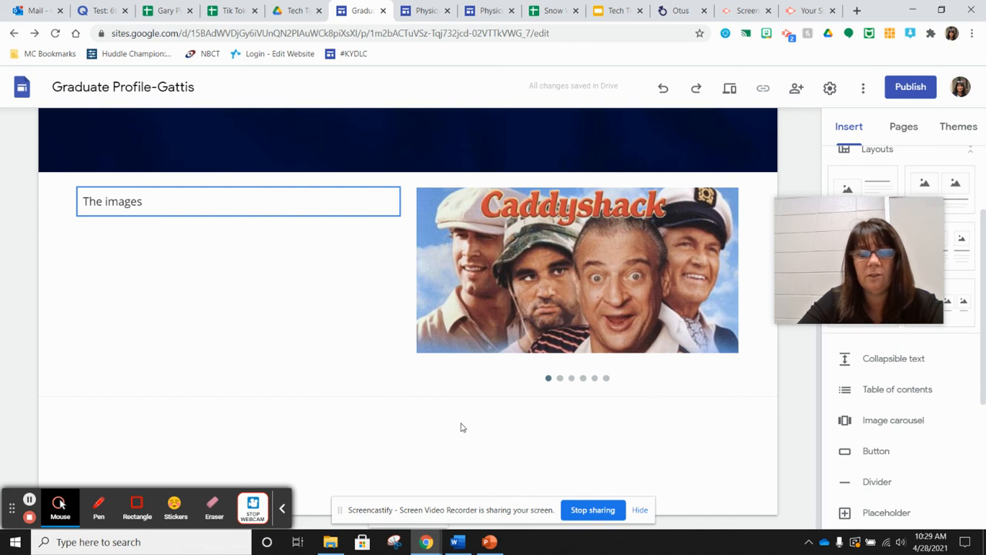
pyautogui.scroll(1, 461, 427)
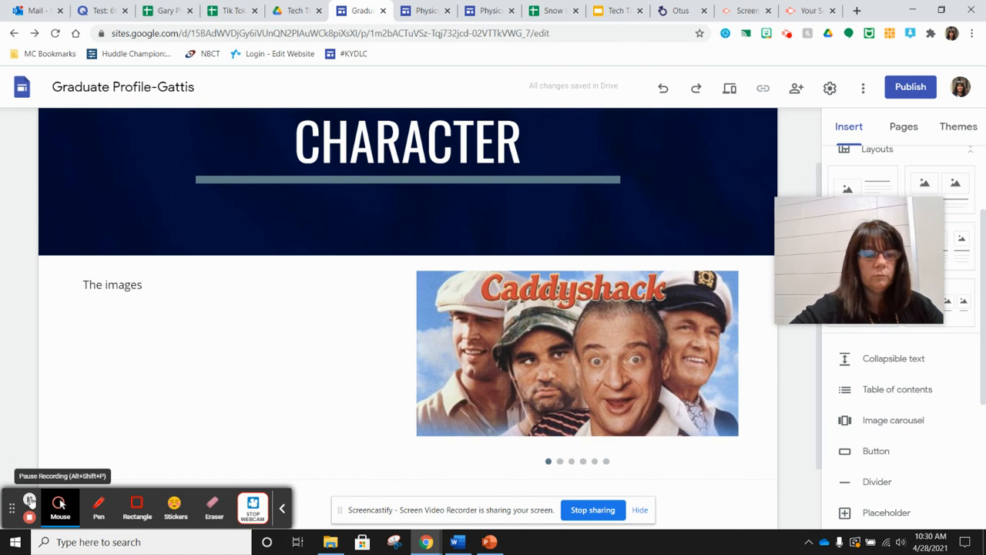
pyautogui.moveTo(817, 234)
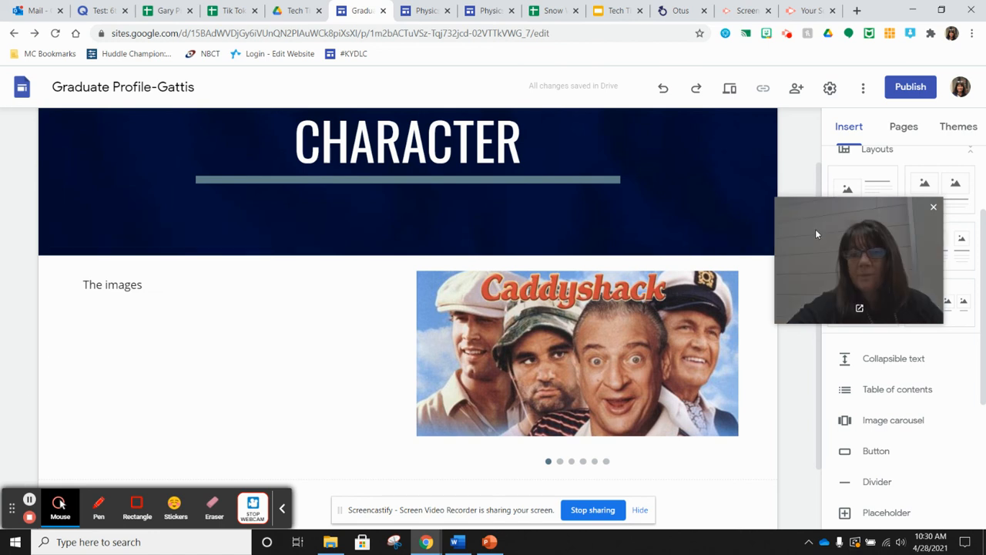
pyautogui.moveTo(824, 229); pyautogui.dragTo(86, 350)
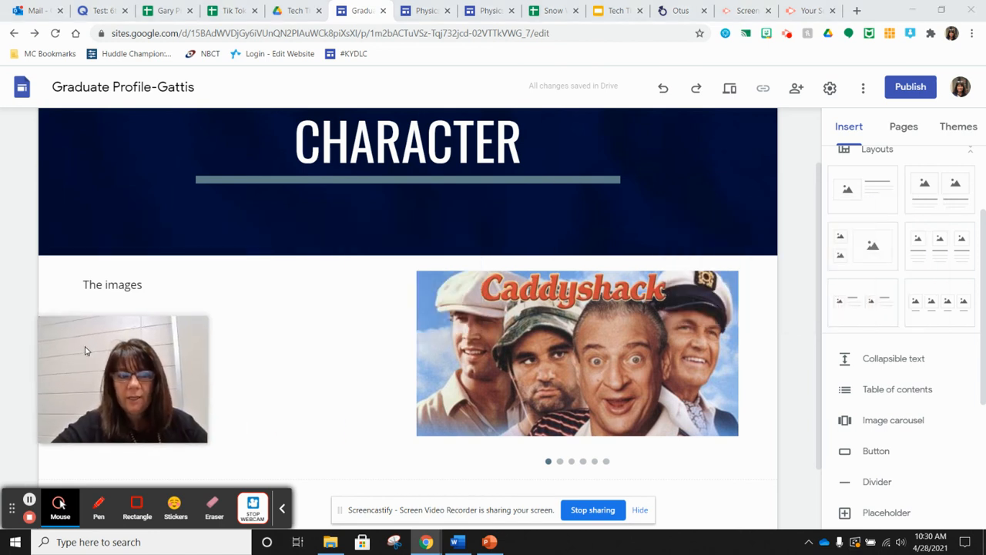
# Add a new page named "Critical Thinking" to the site.
pyautogui.click(905, 128)
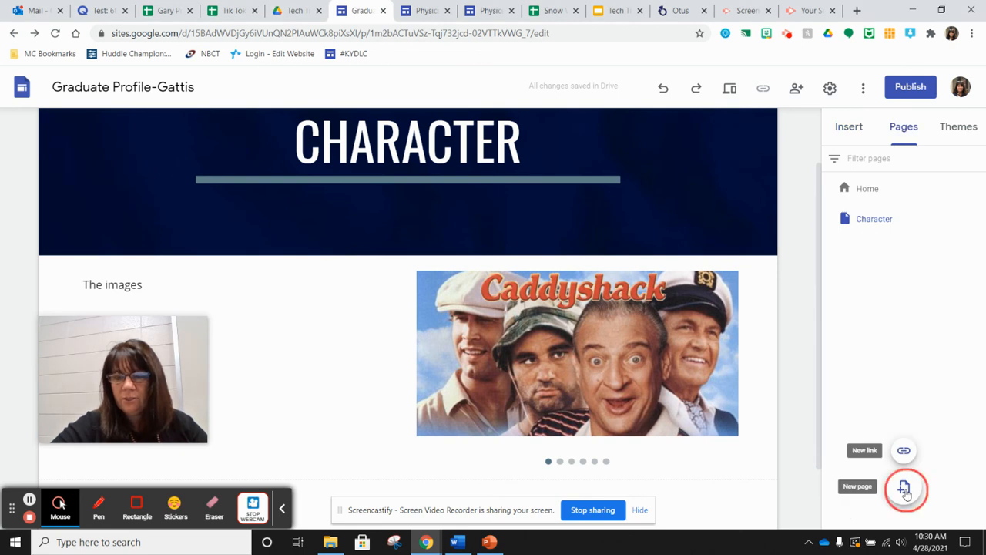
pyautogui.click(905, 487)
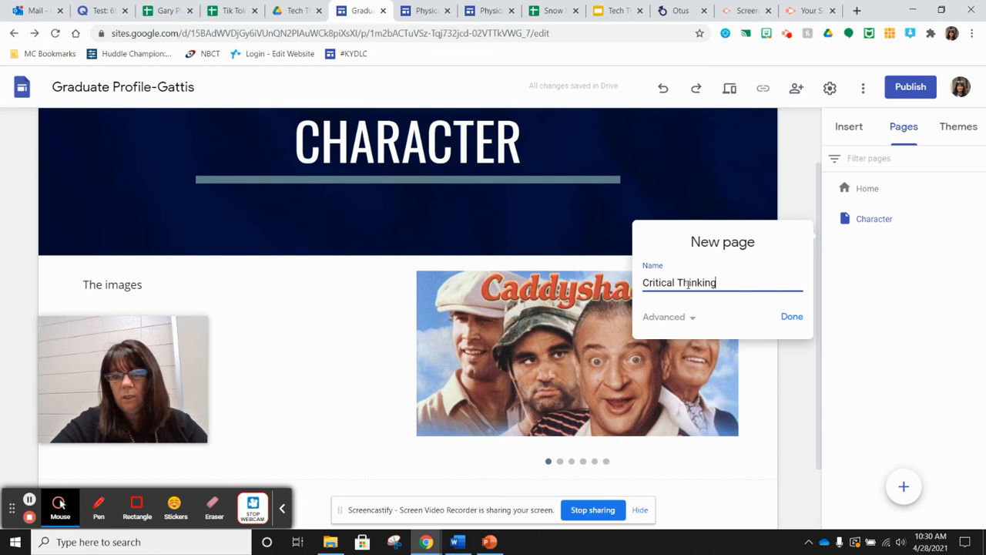
pyautogui.click(794, 318)
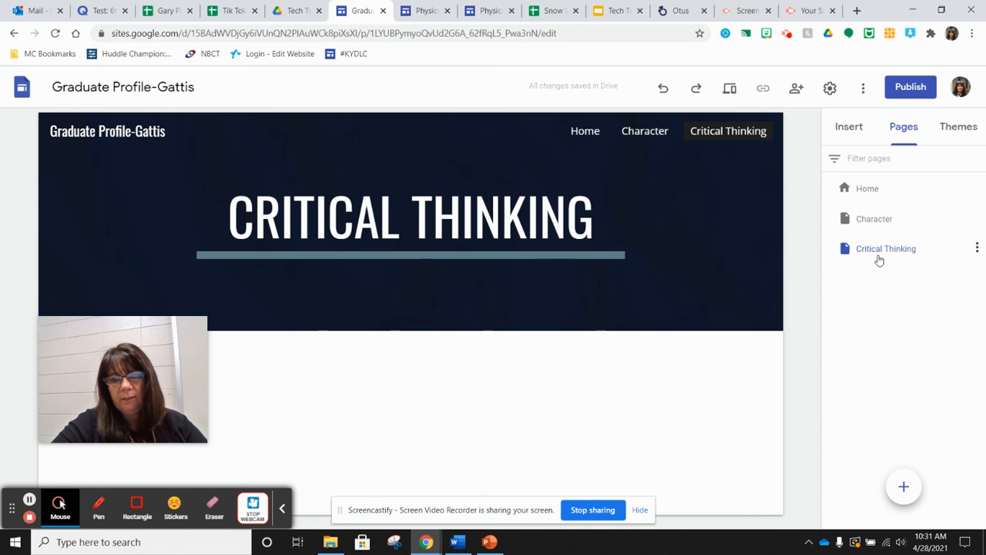
# Move the Critical Thinking page above Character in the page order and back below it.
pyautogui.click(978, 248)
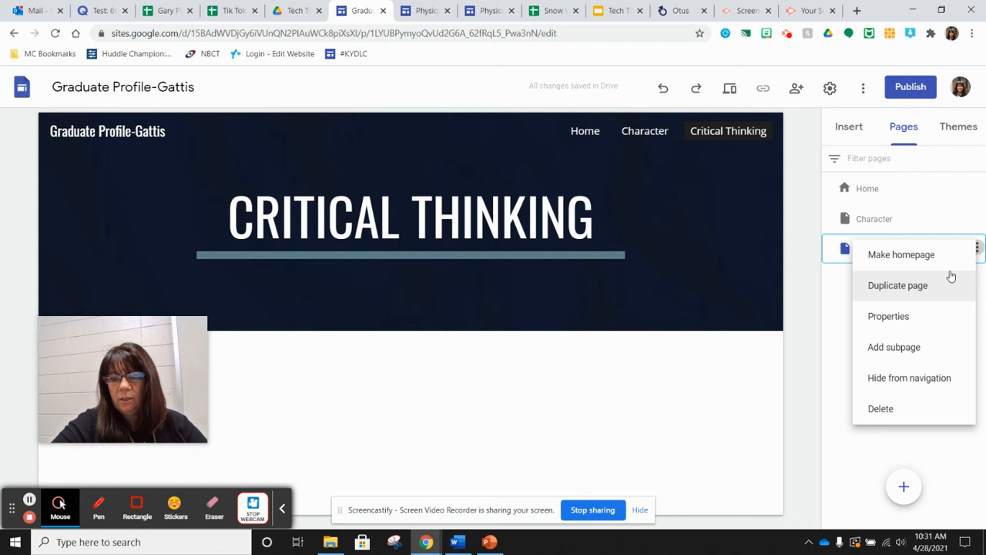
pyautogui.click(827, 301)
pyautogui.click(828, 257)
pyautogui.moveTo(859, 250); pyautogui.dragTo(859, 210)
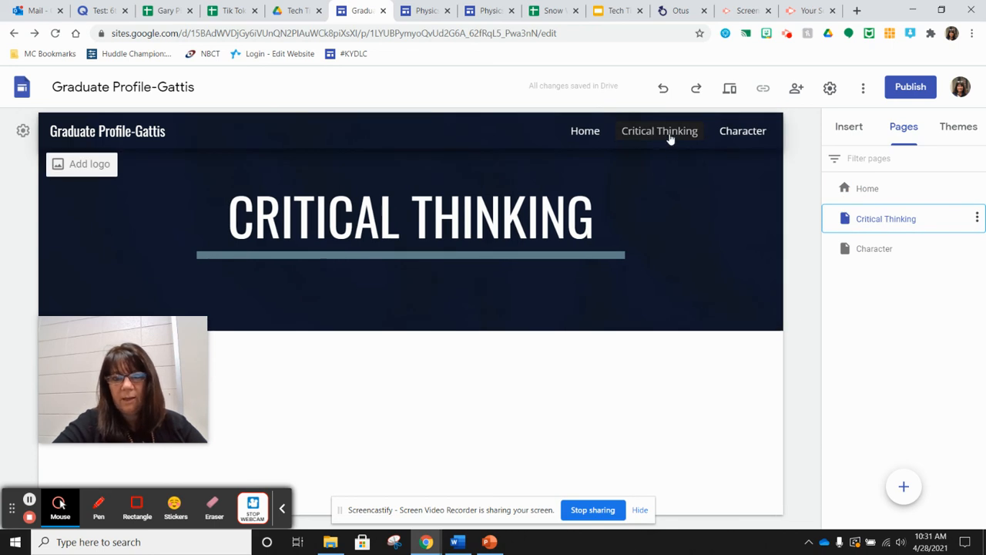
pyautogui.moveTo(932, 219); pyautogui.dragTo(936, 268)
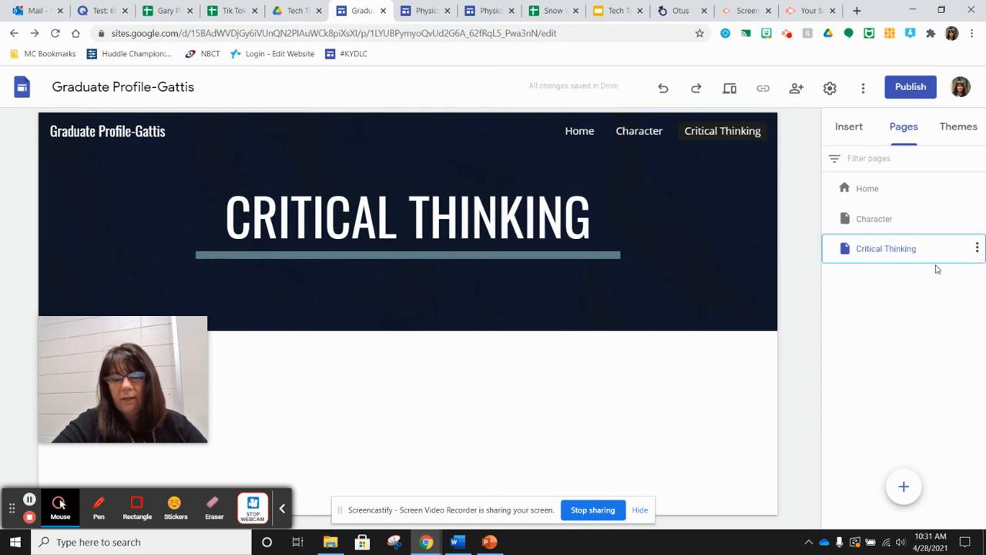
pyautogui.click(977, 249)
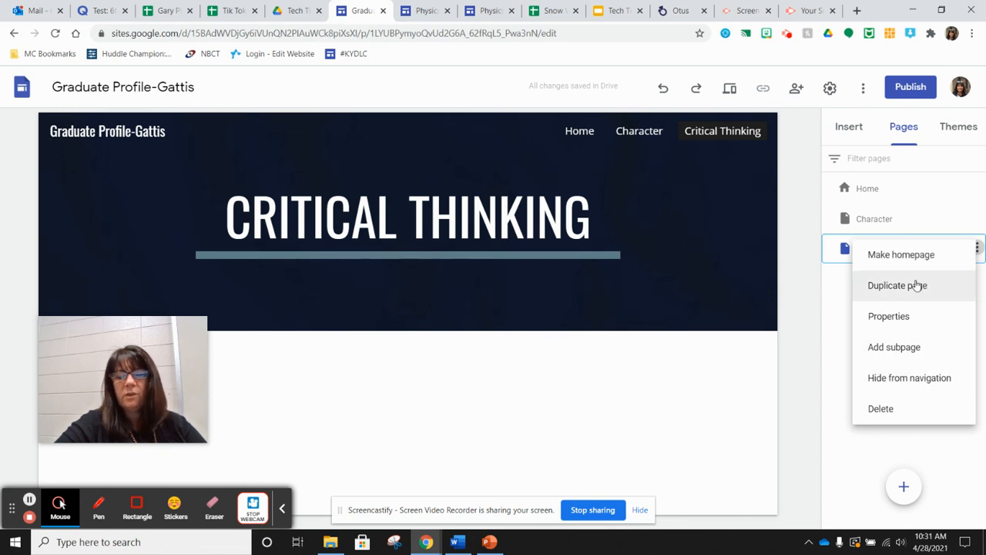
pyautogui.click(807, 294)
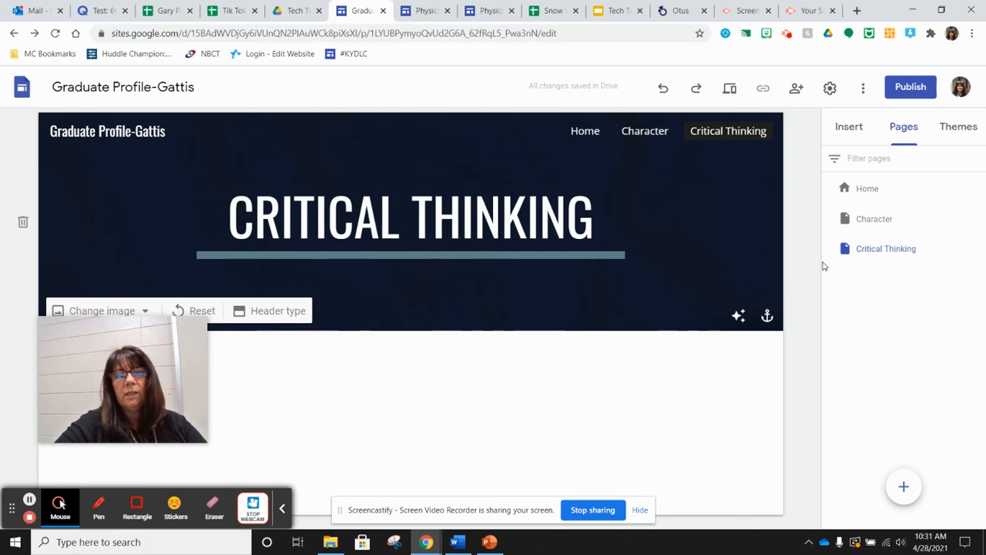
# Duplicate the Critical Thinking page and name the copy "Collaboration".
pyautogui.click(977, 248)
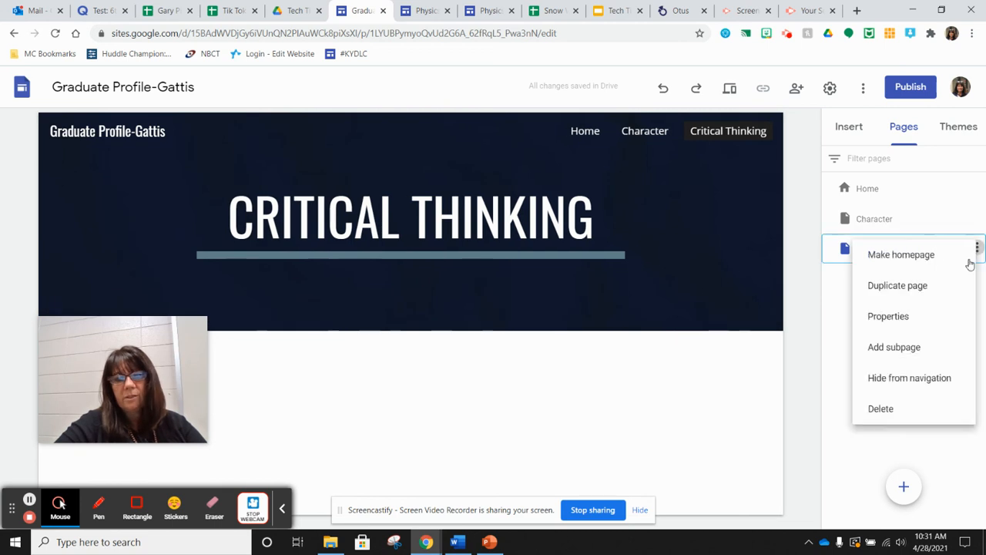
pyautogui.click(920, 287)
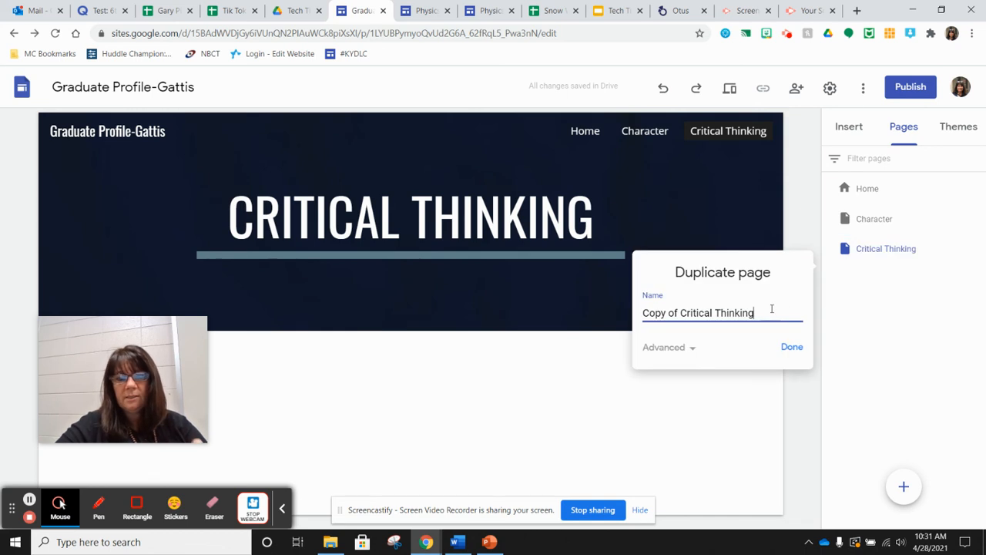
pyautogui.moveTo(765, 312); pyautogui.dragTo(639, 321)
pyautogui.write('C')
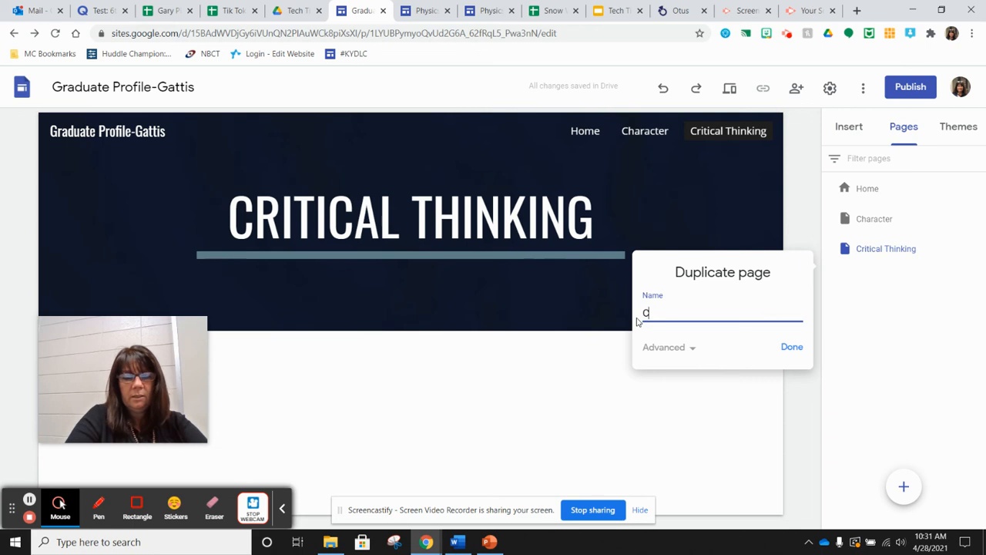
pyautogui.write('ollaboration')
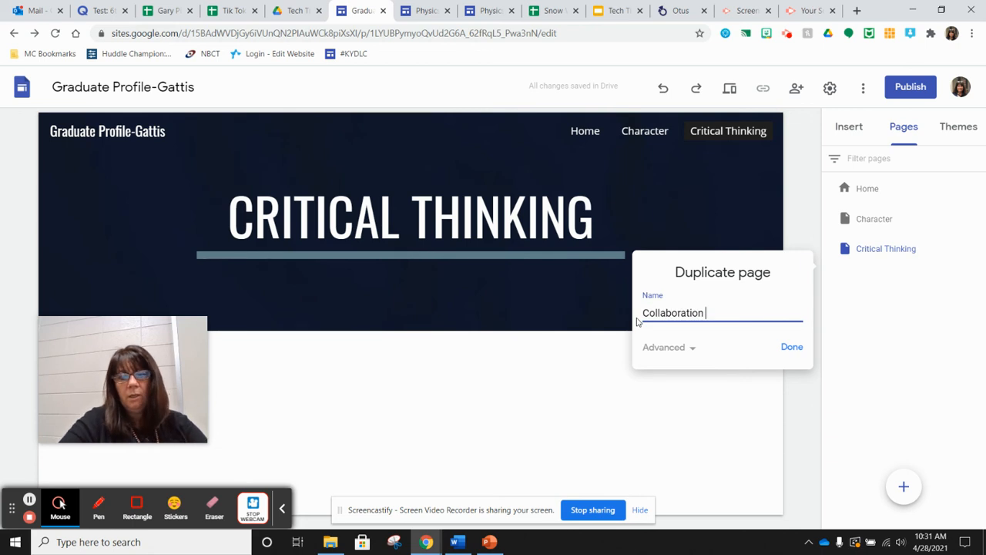
pyautogui.click(792, 347)
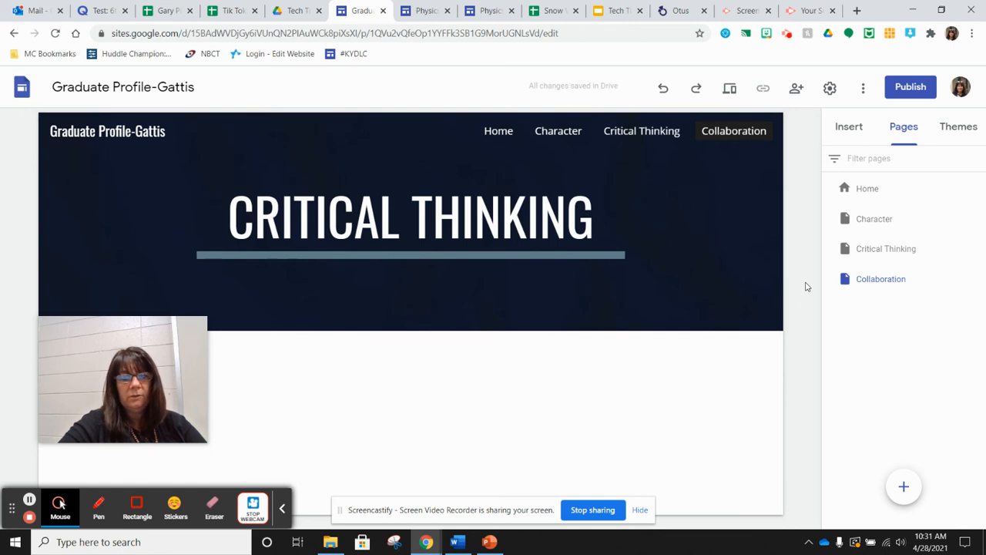
# Start changing the Critical Thinking page's header image by searching Google images for "orange".
pyautogui.click(641, 135)
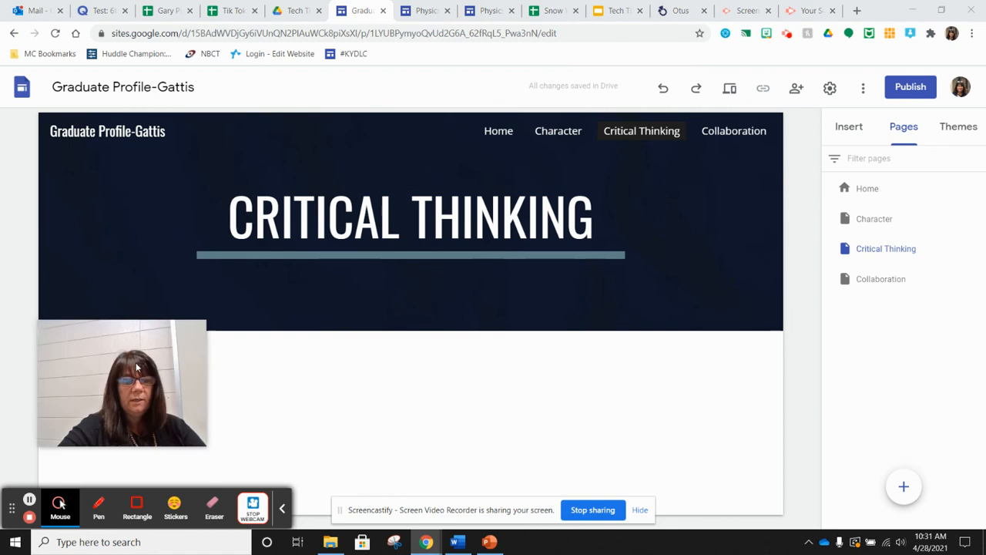
pyautogui.click(109, 311)
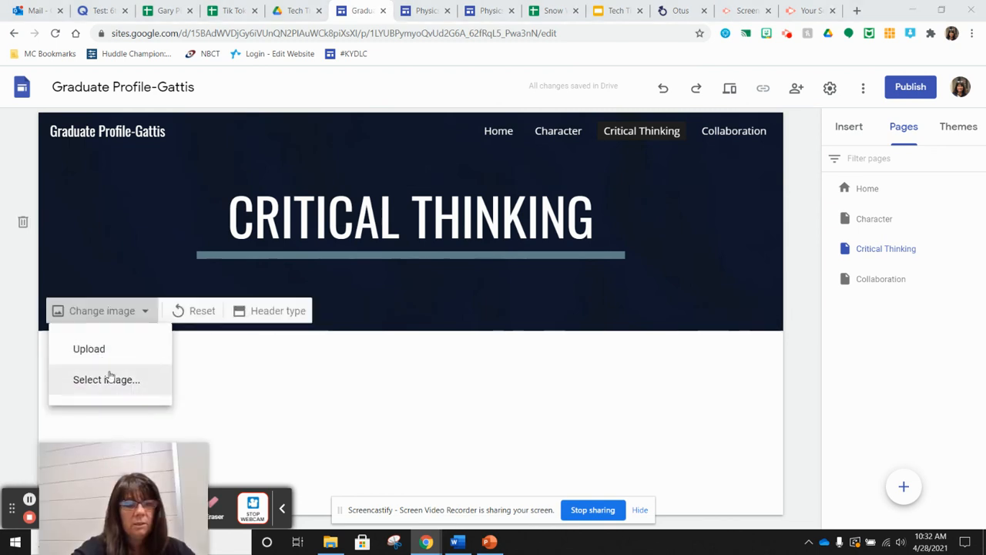
pyautogui.click(106, 380)
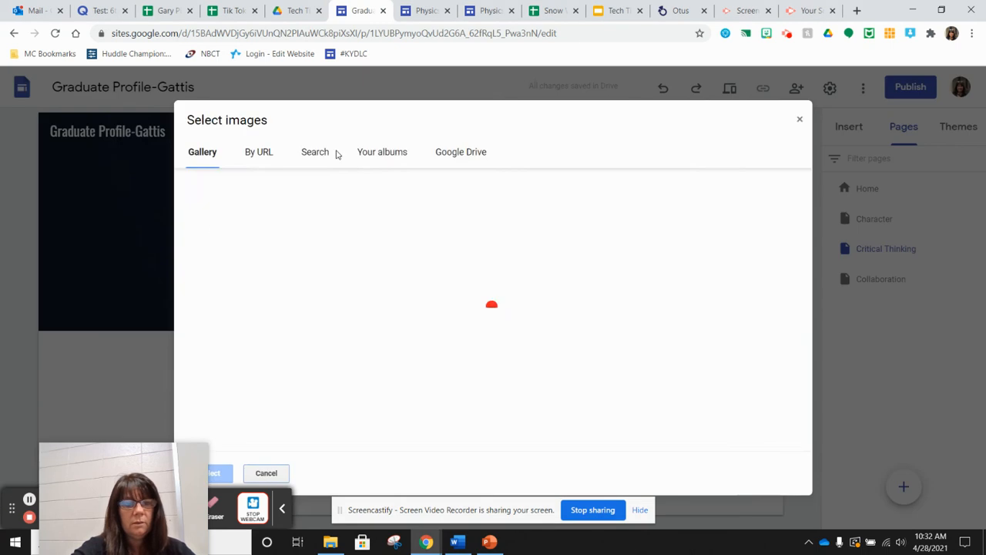
pyautogui.click(319, 153)
pyautogui.write('orange')
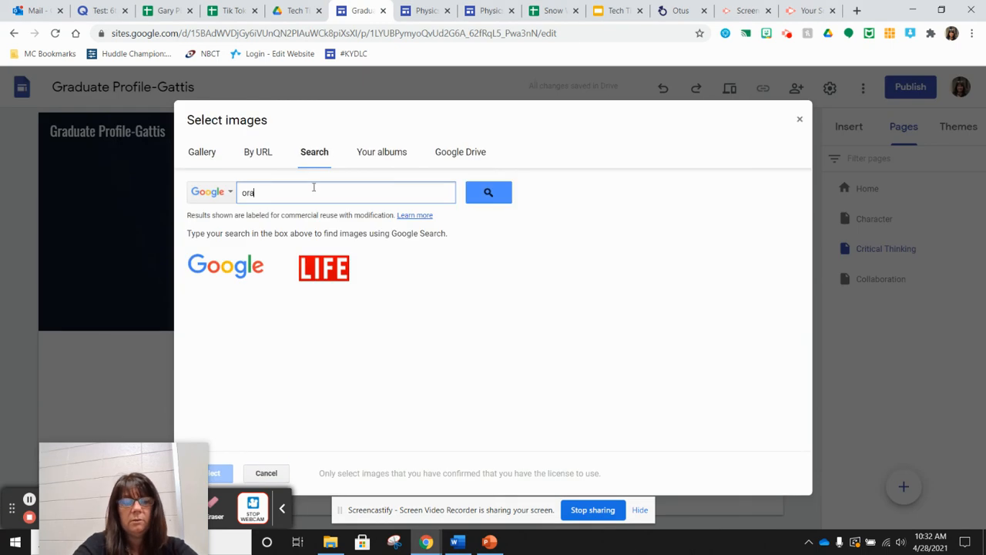
pyautogui.press('Return')
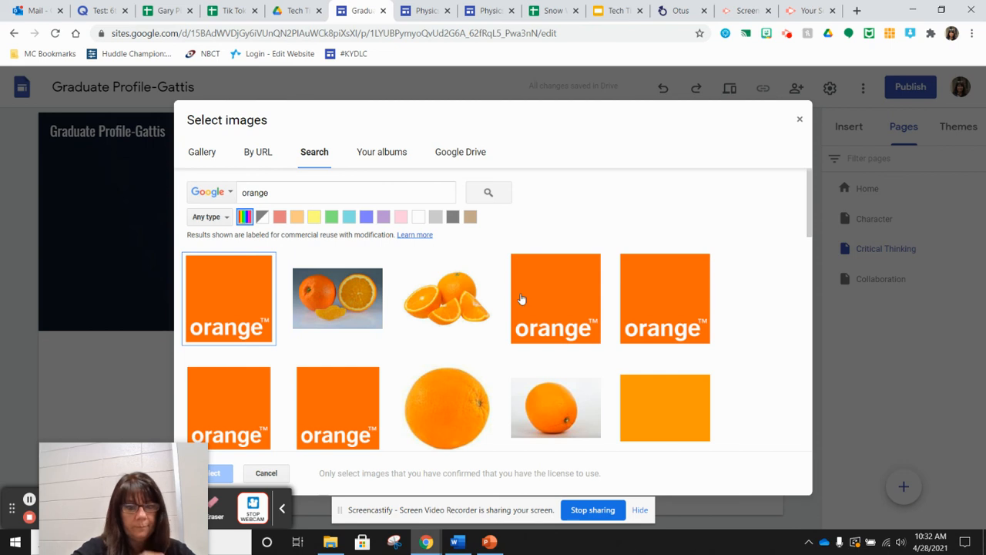
# Use a plain bright orange image as the Critical Thinking header and turn off its readability adjustment.
pyautogui.scroll(-3, 542, 319)
pyautogui.scroll(-8, 541, 318)
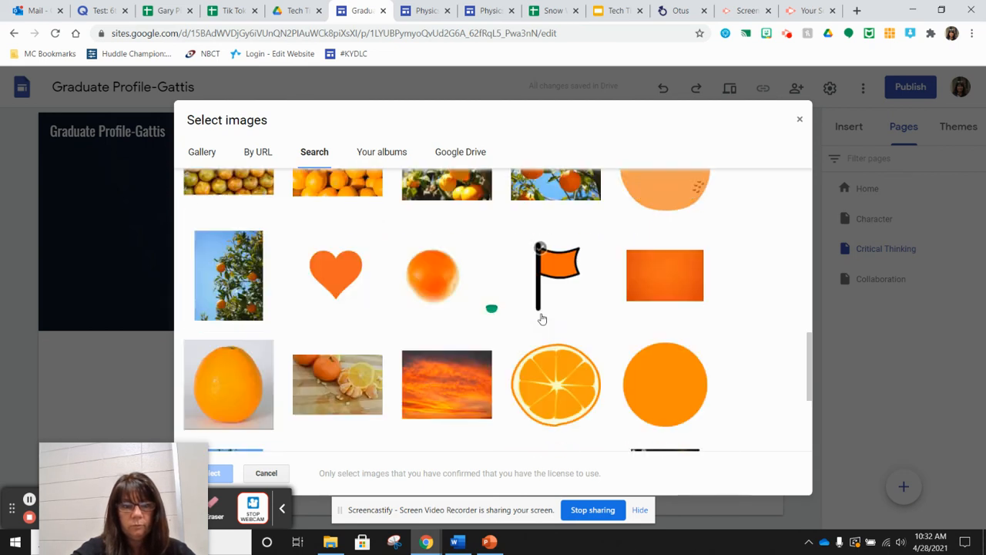
pyautogui.scroll(-3, 542, 318)
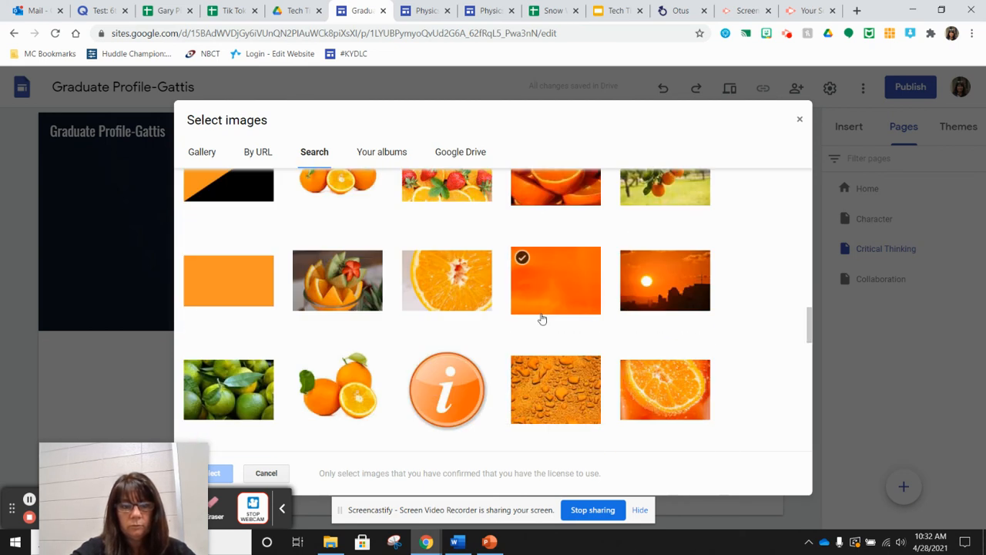
pyautogui.click(573, 273)
pyautogui.click(224, 473)
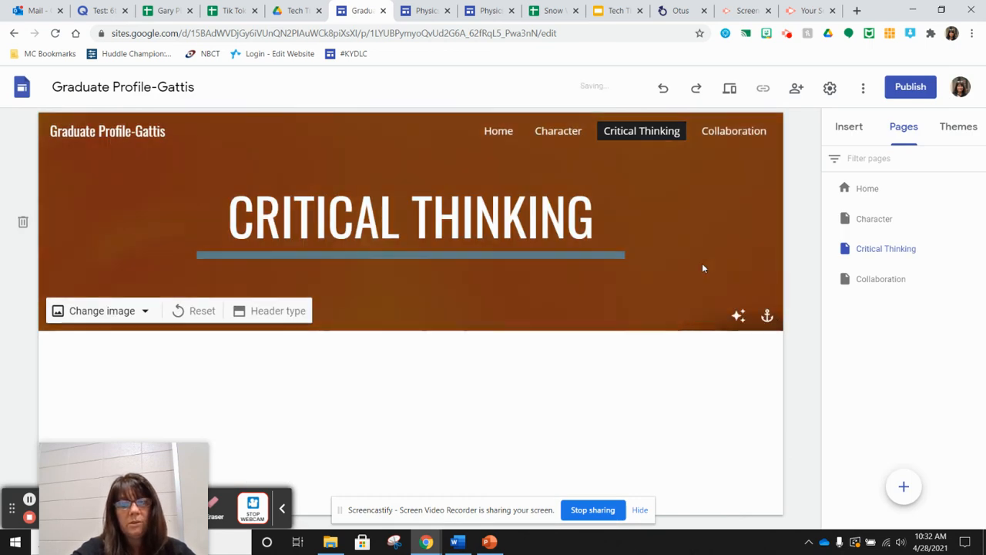
pyautogui.click(740, 315)
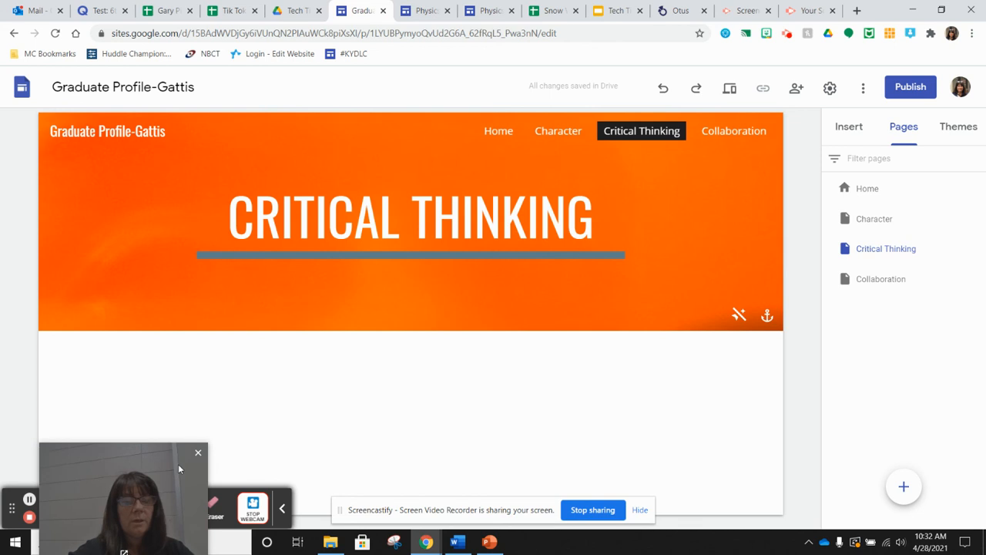
# Insert the YouTube video "Caddyshack (1980) - Be the Ball Scene" on the Critical Thinking page, found by searching for "caddy shack".
pyautogui.click(850, 127)
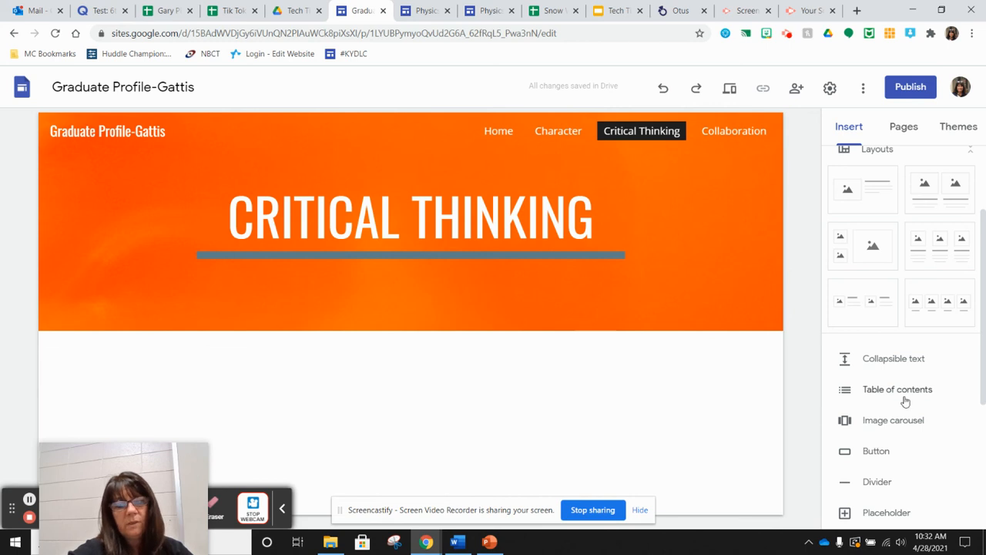
pyautogui.scroll(-1, 943, 427)
pyautogui.scroll(-2, 943, 425)
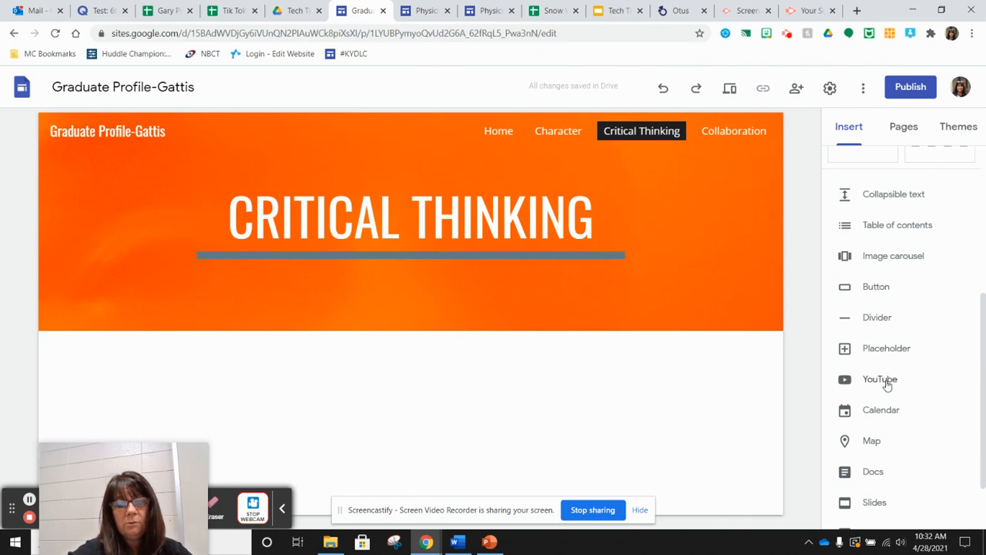
pyautogui.click(884, 386)
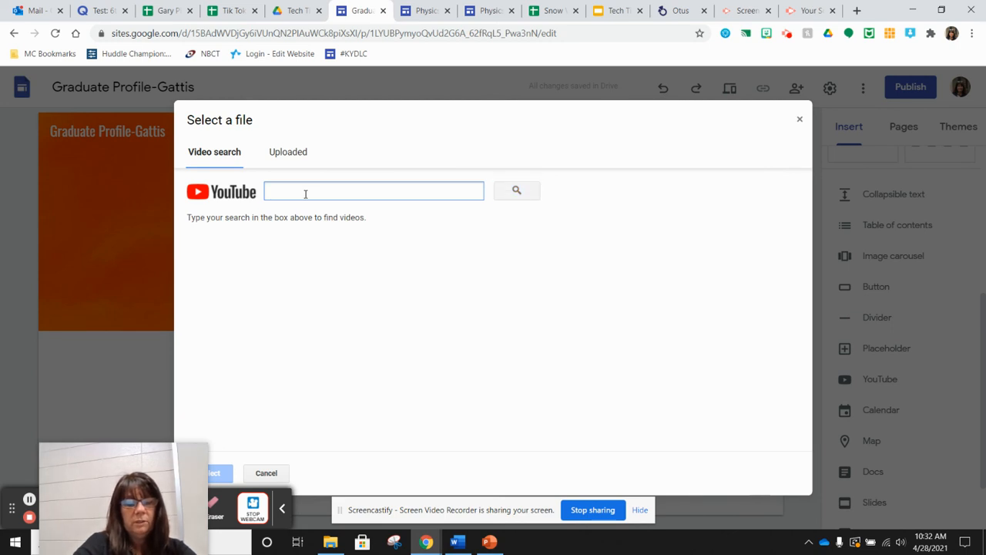
pyautogui.write('caddy shack')
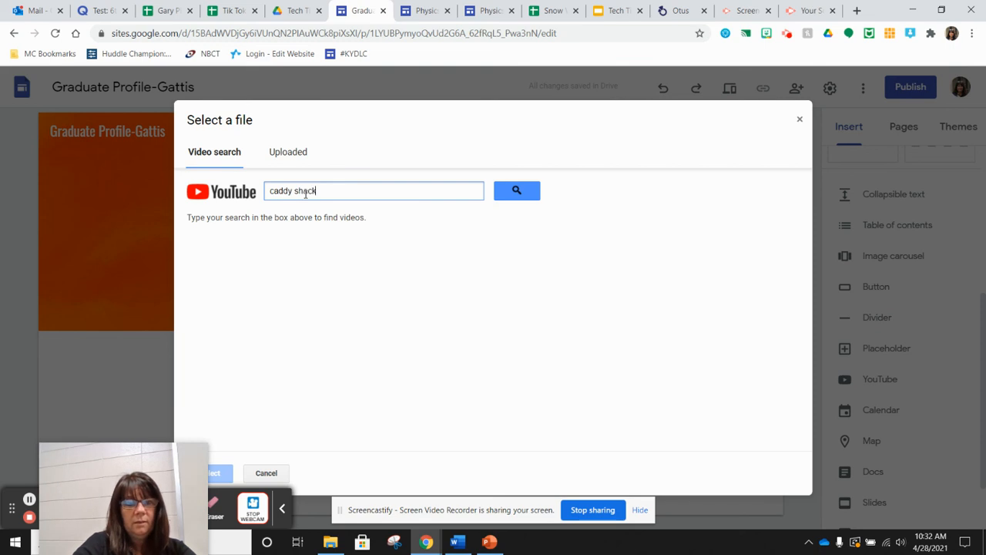
pyautogui.press('Return')
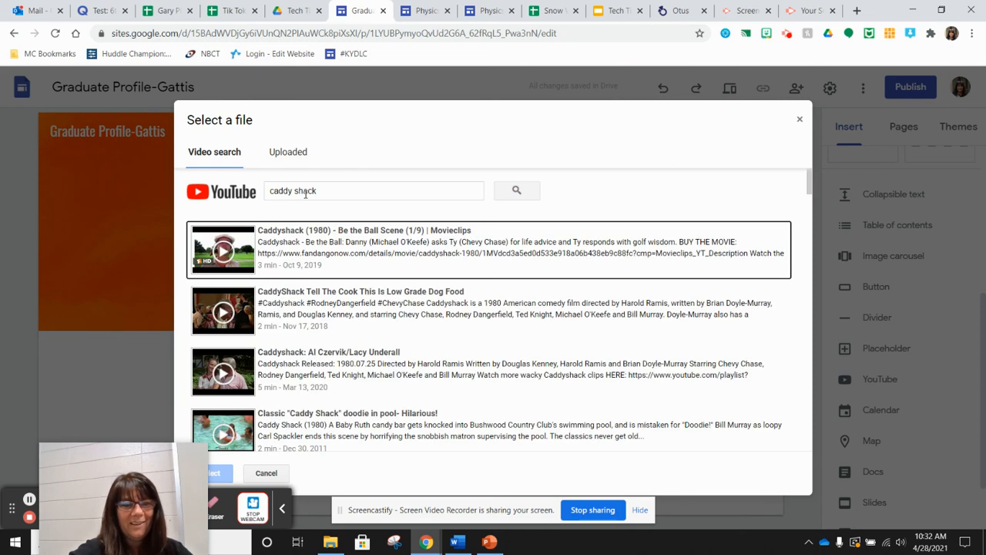
pyautogui.click(253, 257)
pyautogui.click(220, 476)
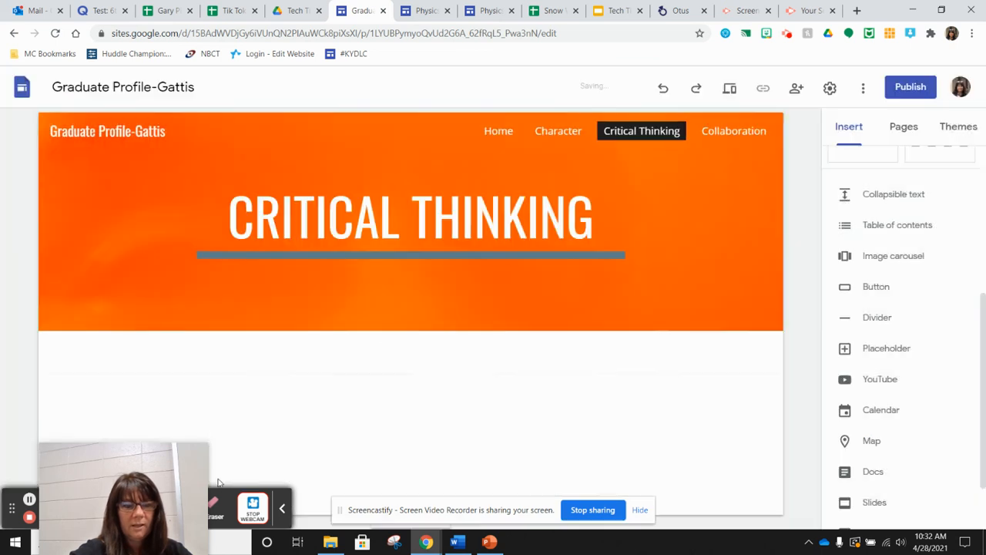
pyautogui.scroll(-2, 494, 372)
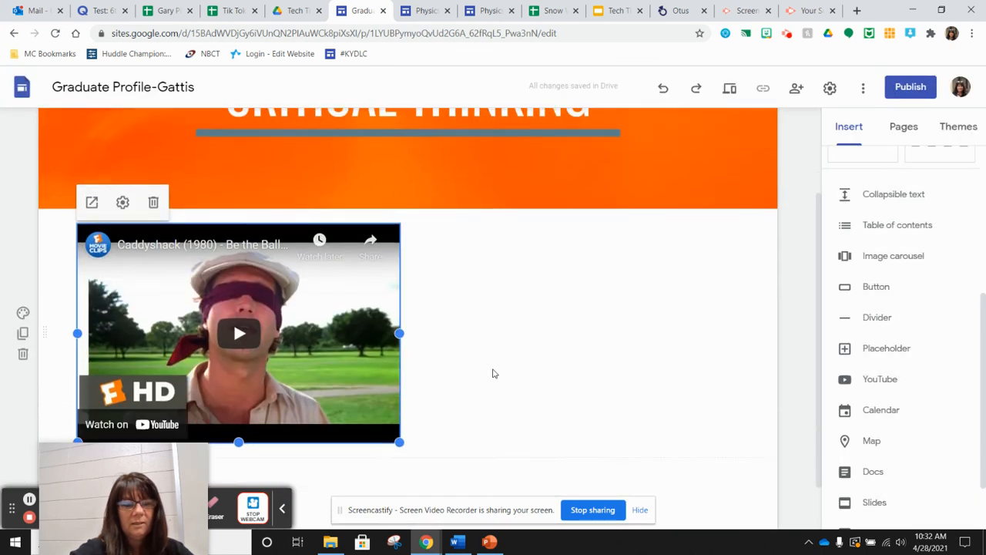
pyautogui.scroll(-1, 493, 373)
pyautogui.scroll(1, 494, 373)
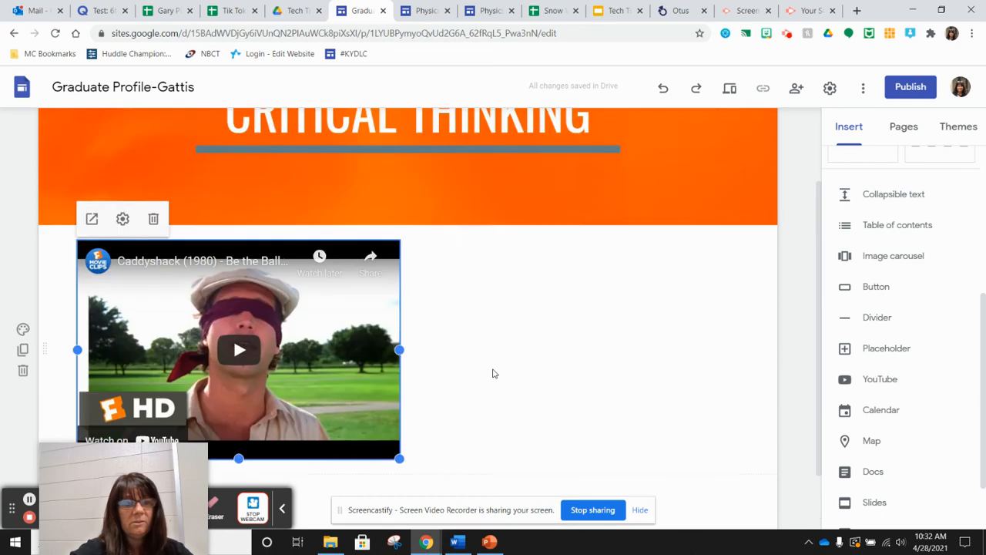
pyautogui.scroll(-1, 494, 373)
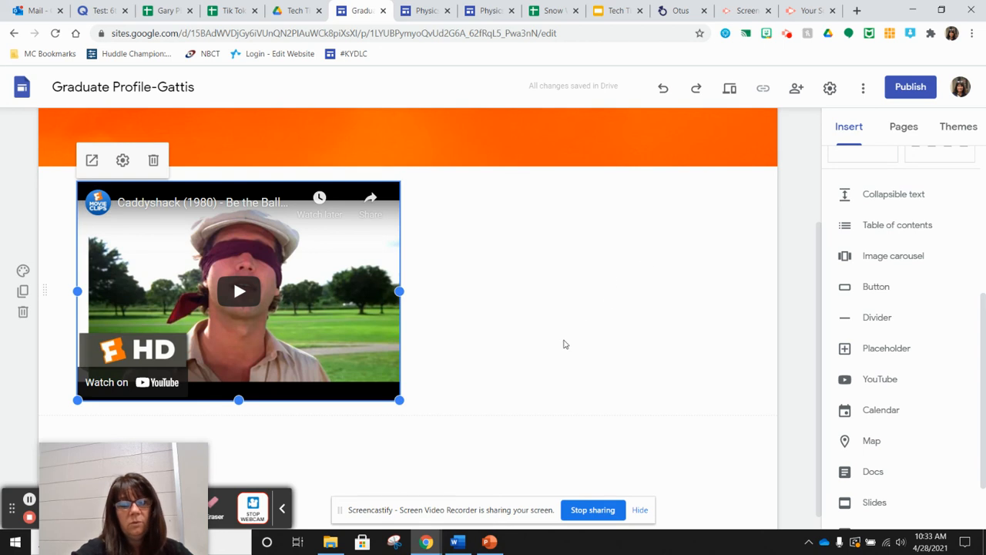
# Preview the Critical Thinking page with its embedded video and return to the editor.
pyautogui.click(497, 348)
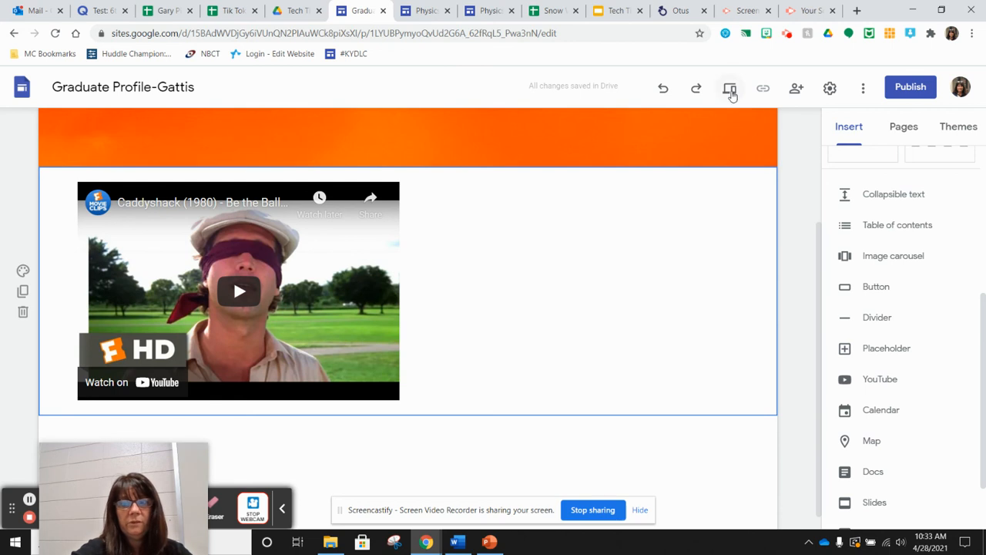
pyautogui.click(730, 88)
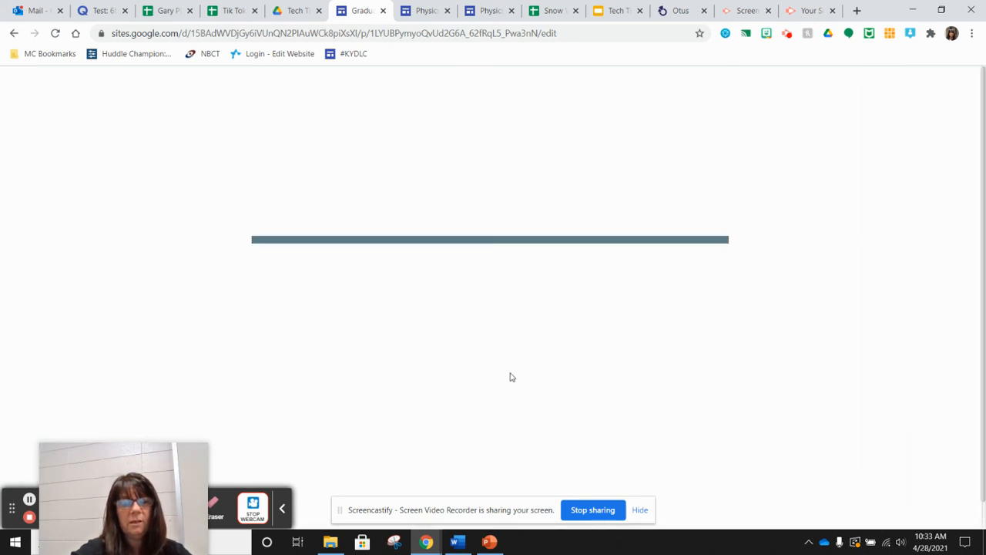
pyautogui.scroll(-1, 575, 370)
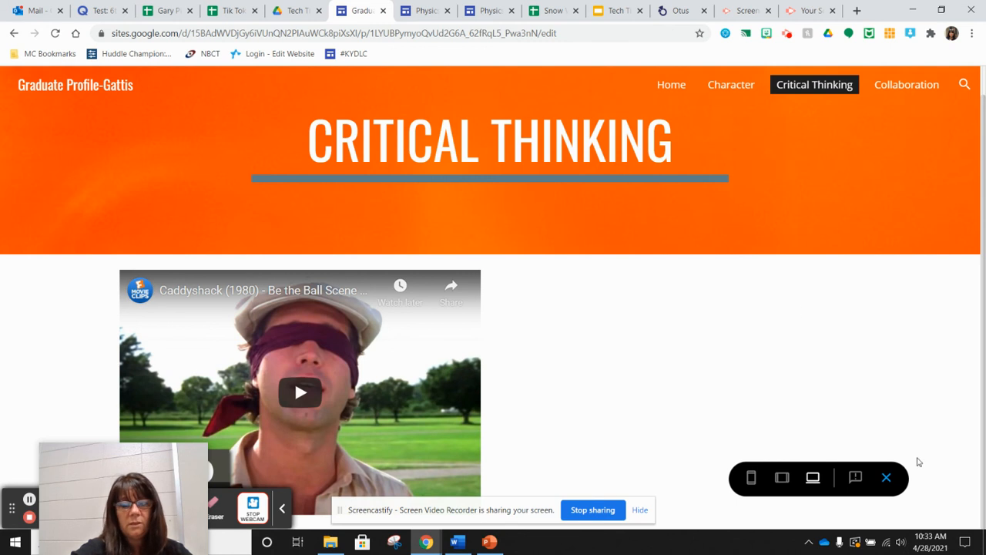
pyautogui.click(886, 478)
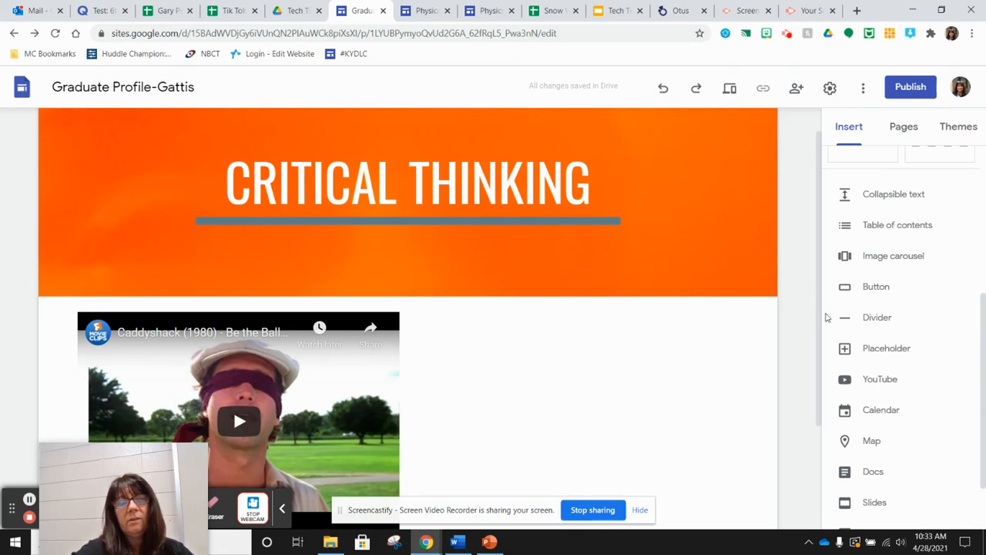
pyautogui.scroll(-1, 806, 357)
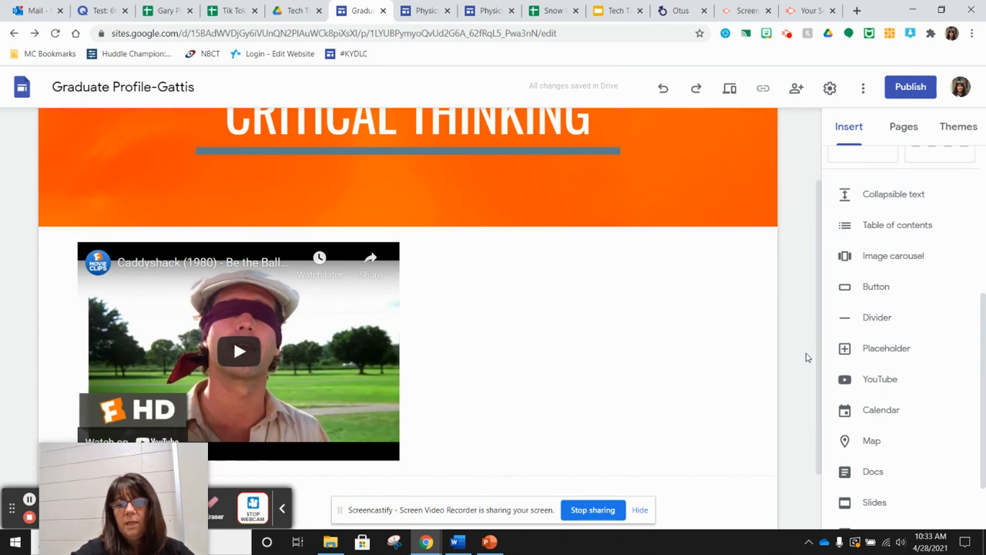
pyautogui.scroll(-1, 925, 370)
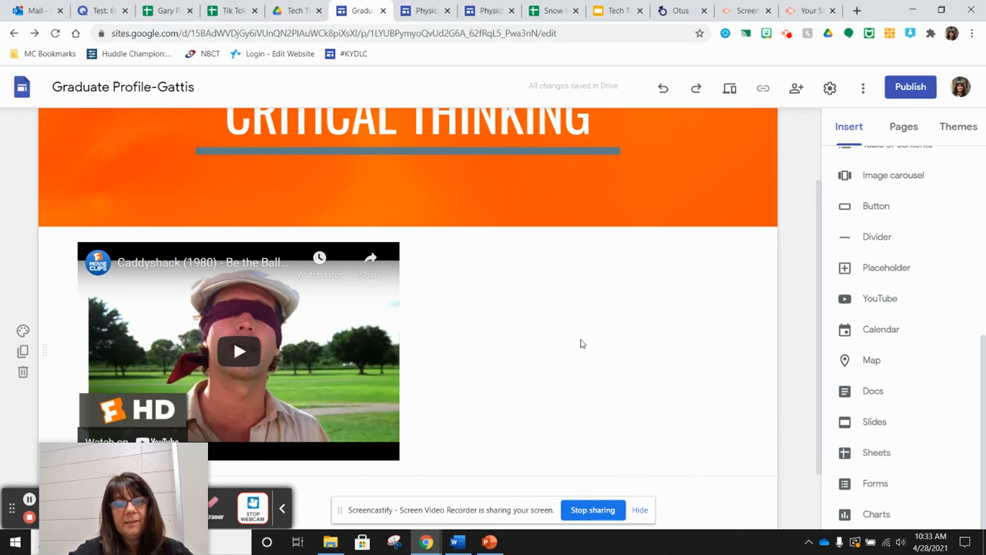
pyautogui.scroll(-1, 632, 359)
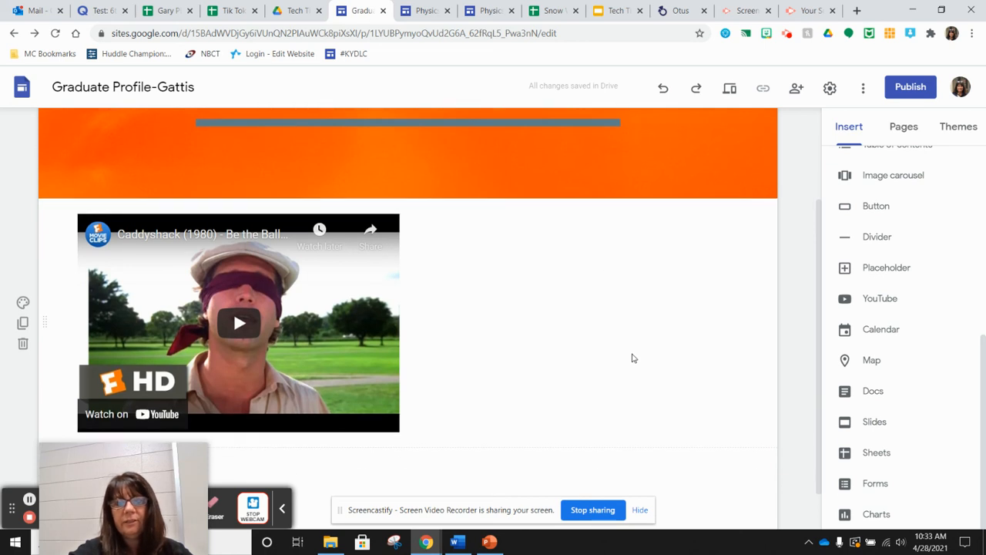
pyautogui.scroll(1, 632, 358)
pyautogui.scroll(1, 633, 359)
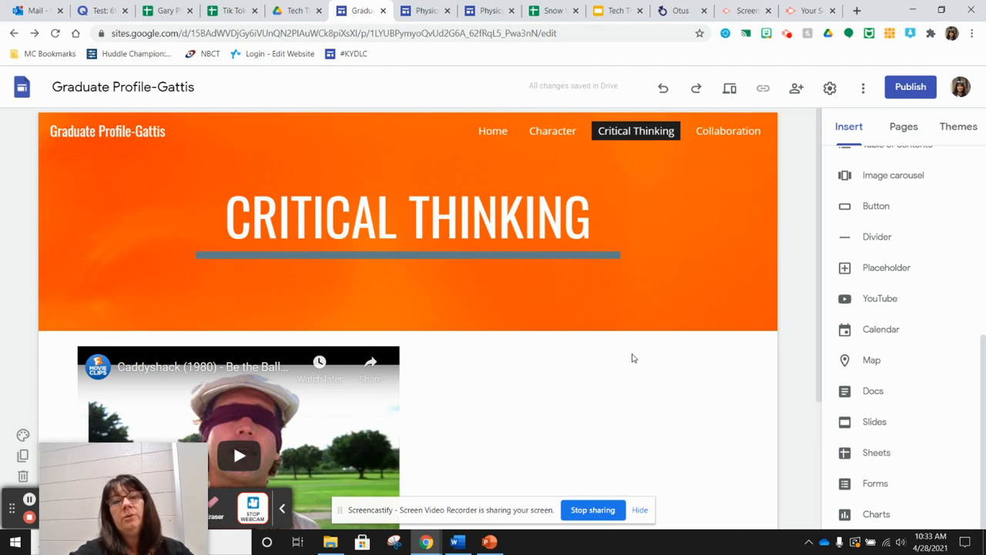
# Add a subpage named "Example 1" under the Critical Thinking page.
pyautogui.click(904, 127)
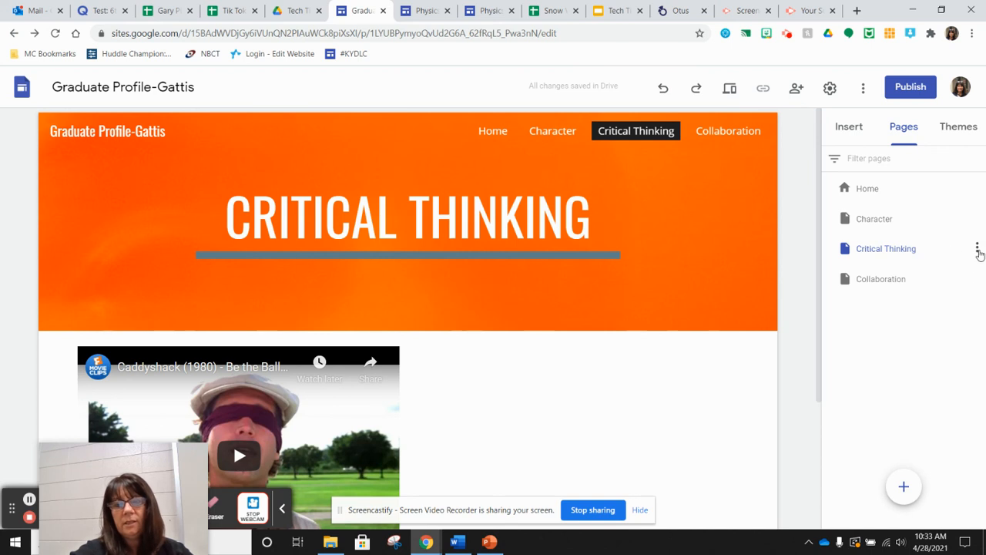
pyautogui.click(977, 251)
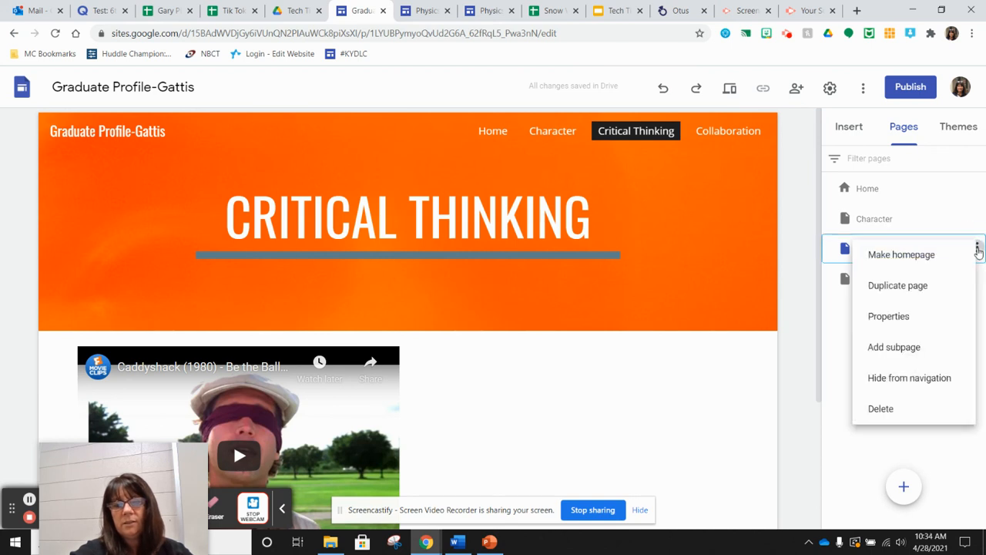
pyautogui.click(915, 348)
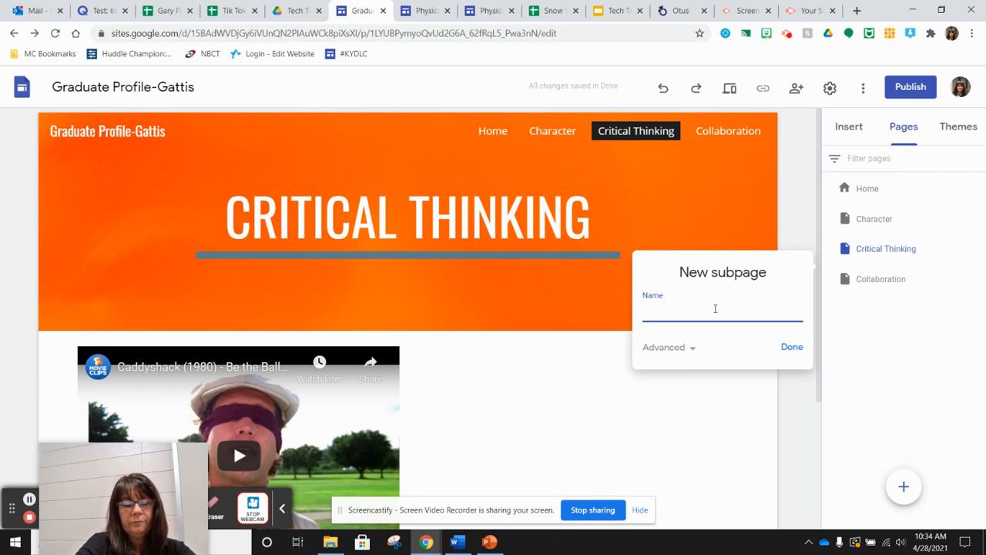
pyautogui.write('mple 1')
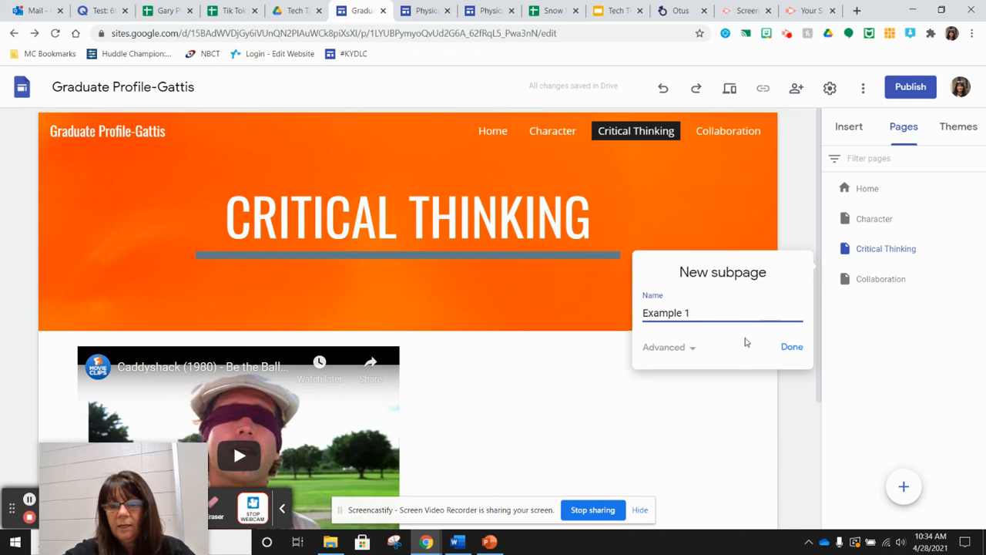
pyautogui.click(793, 347)
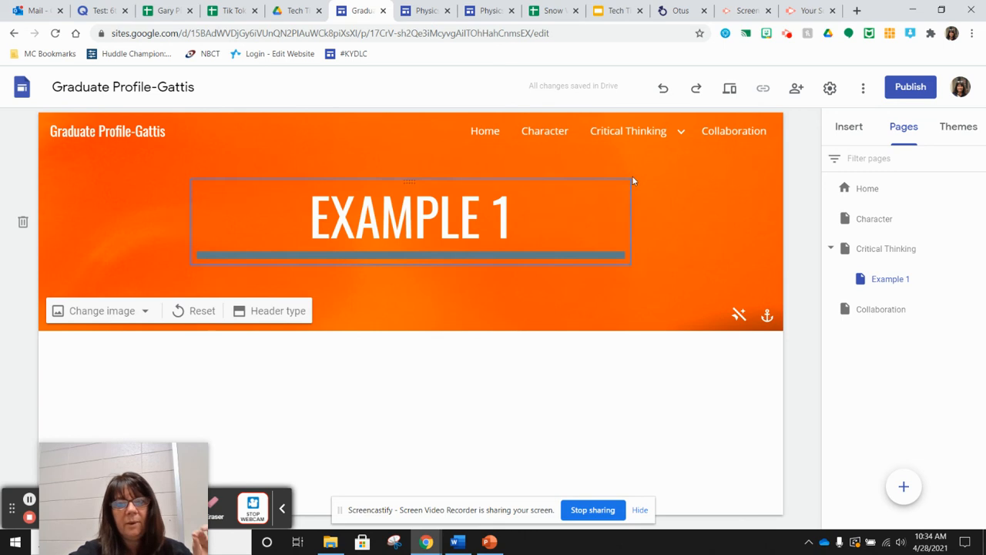
# View the site's options for sharing with people and groups, and close them.
pyautogui.moveTo(652, 147)
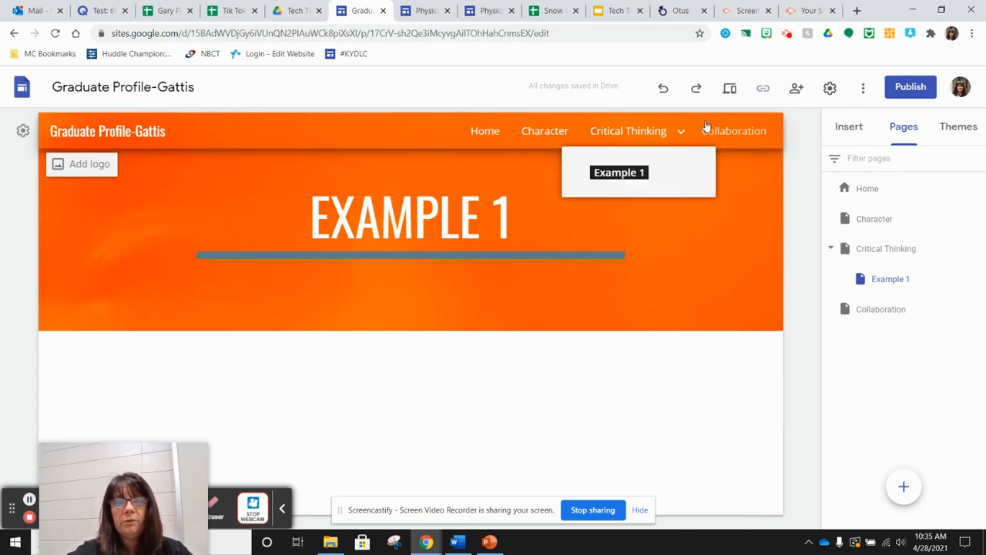
pyautogui.click(796, 90)
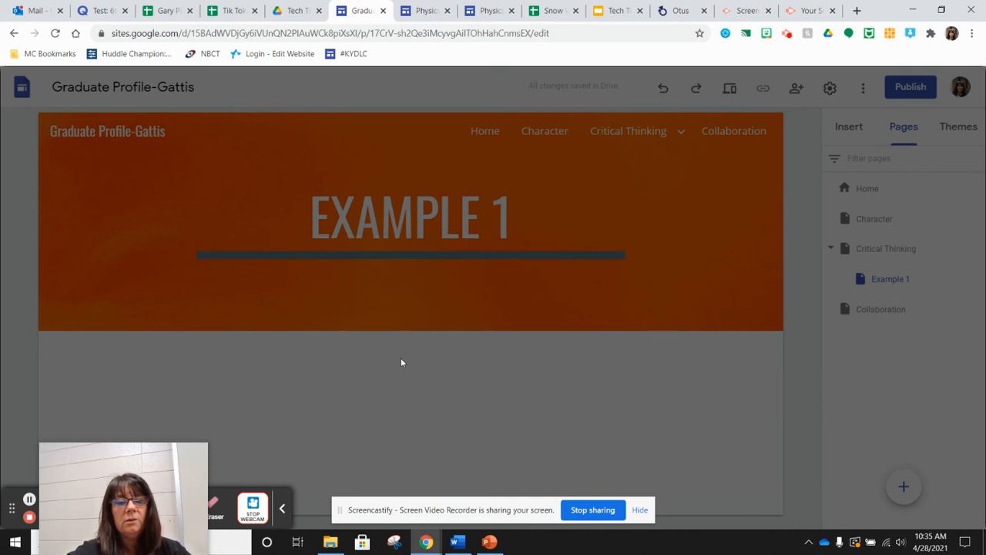
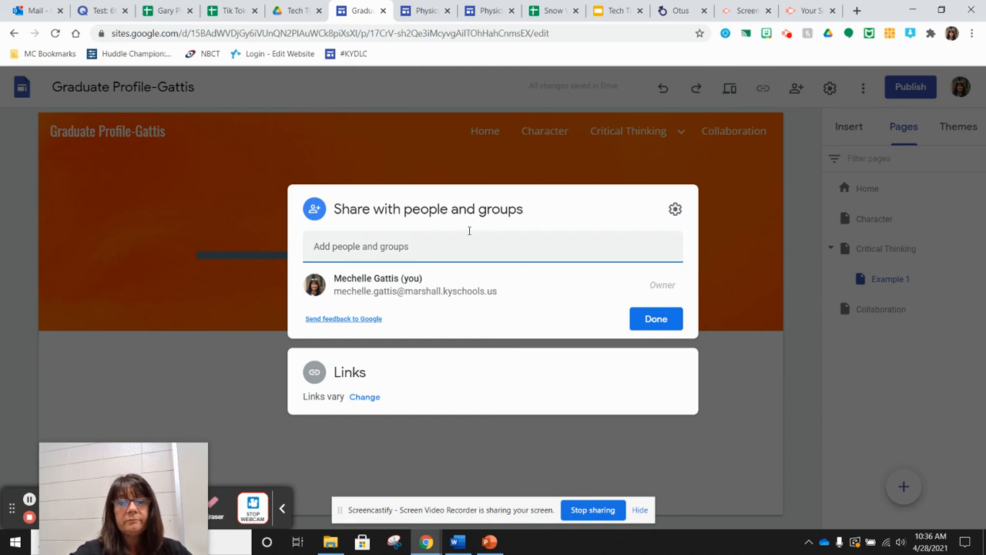
pyautogui.click(657, 319)
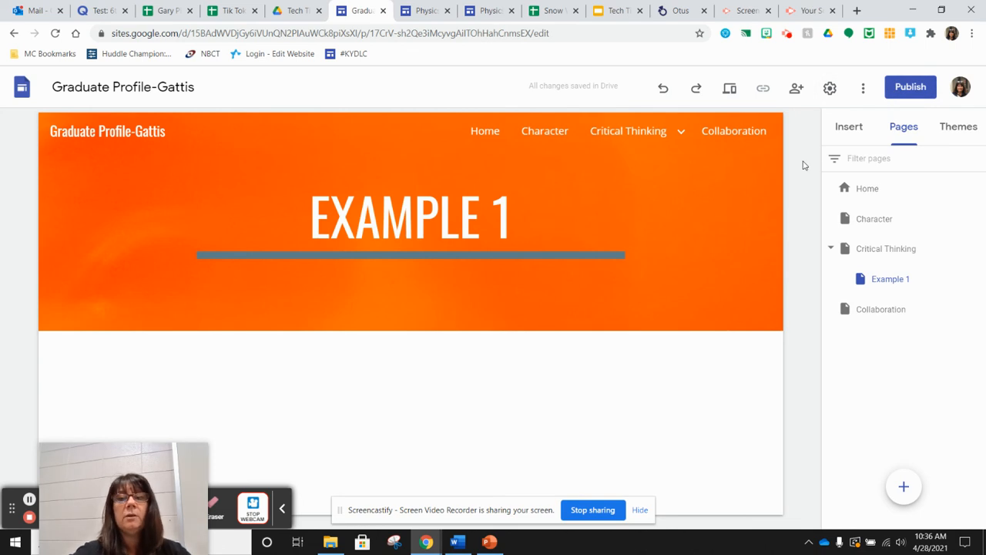
# Review the site's publishing options, including the web address and who can view the site, and cancel without publishing.
pyautogui.click(910, 87)
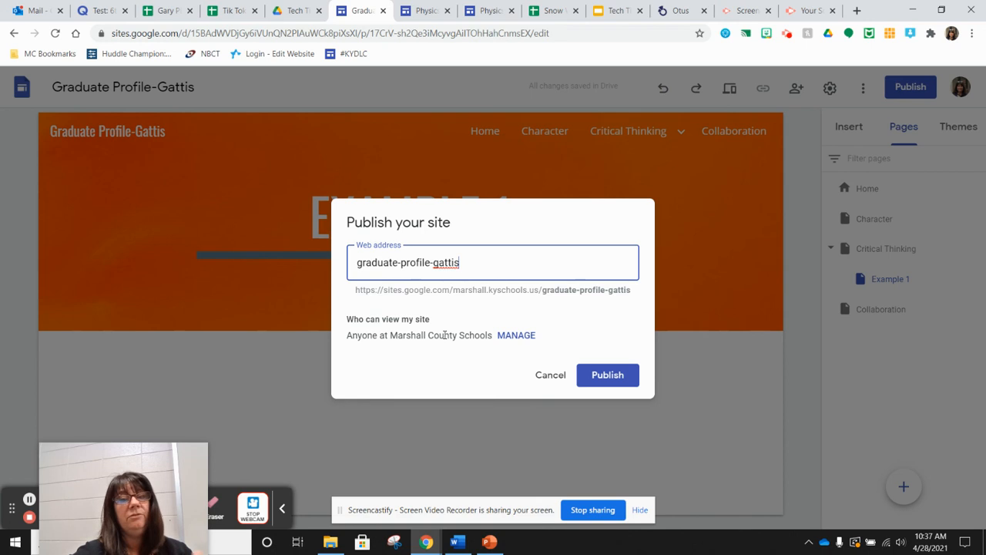
pyautogui.click(516, 335)
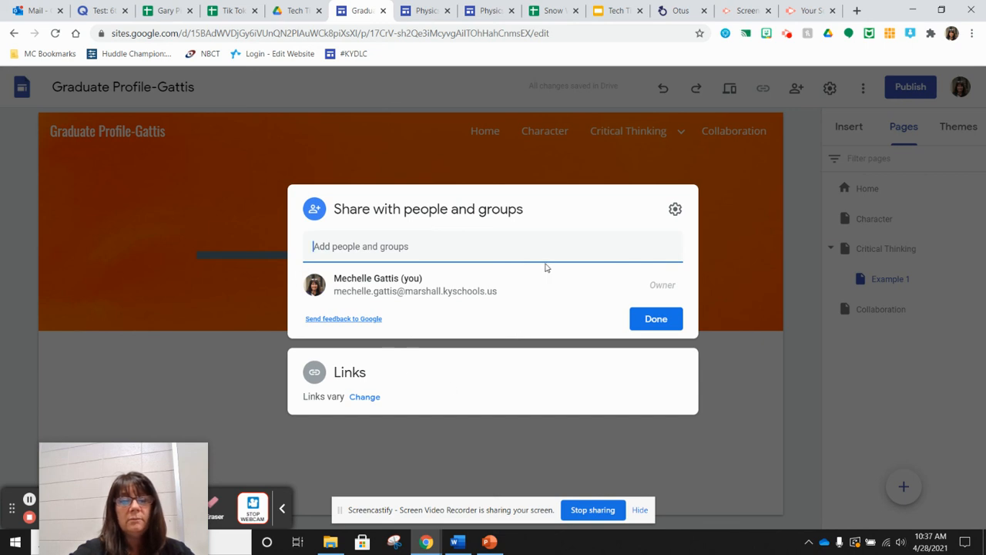
pyautogui.click(656, 323)
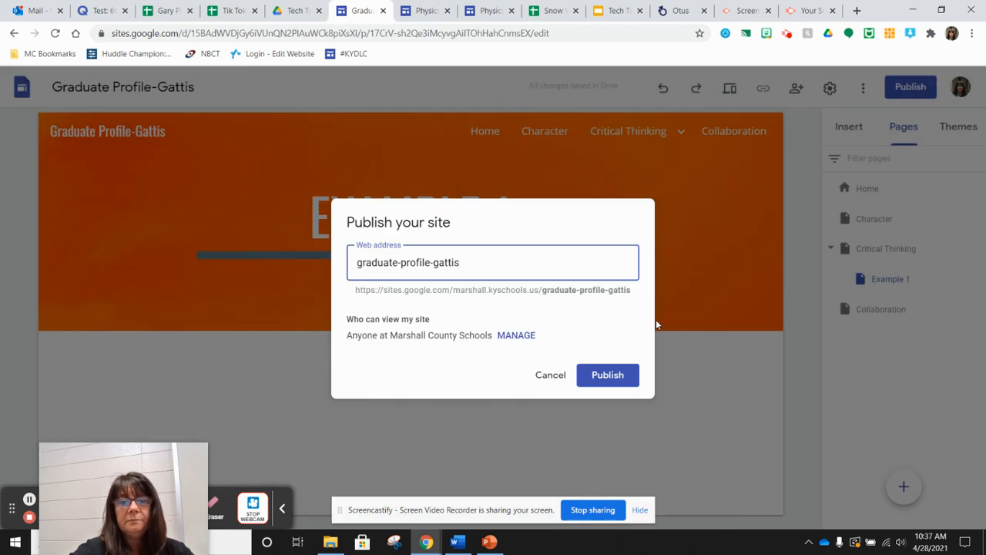
pyautogui.click(555, 379)
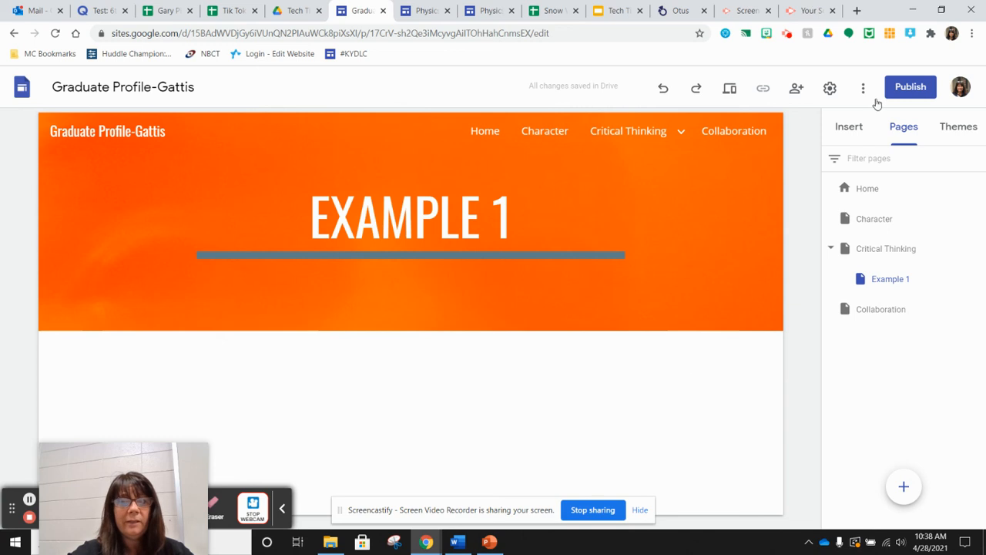
# Insert the three-column layout with image placeholders, headings and captions on the Example 1 page.
pyautogui.click(851, 127)
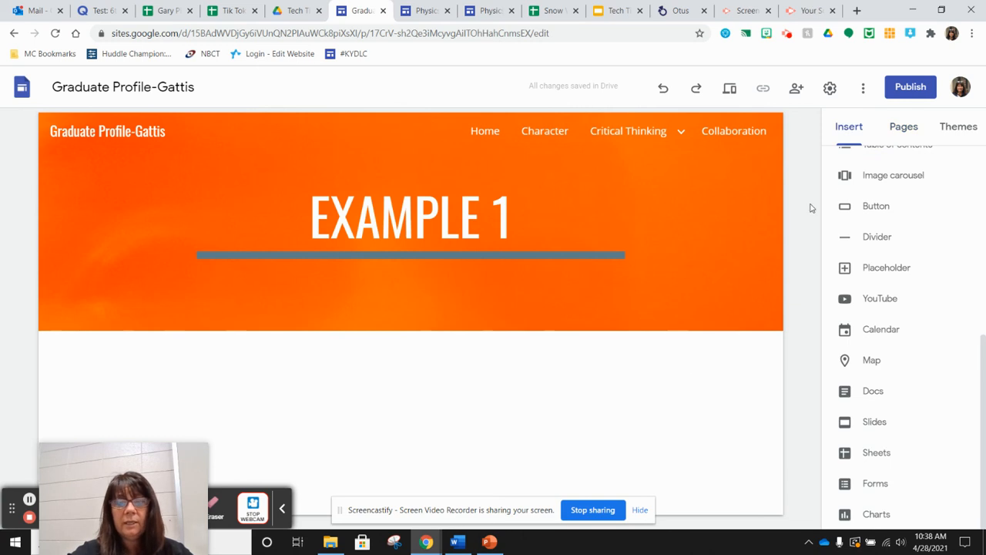
pyautogui.scroll(5, 905, 267)
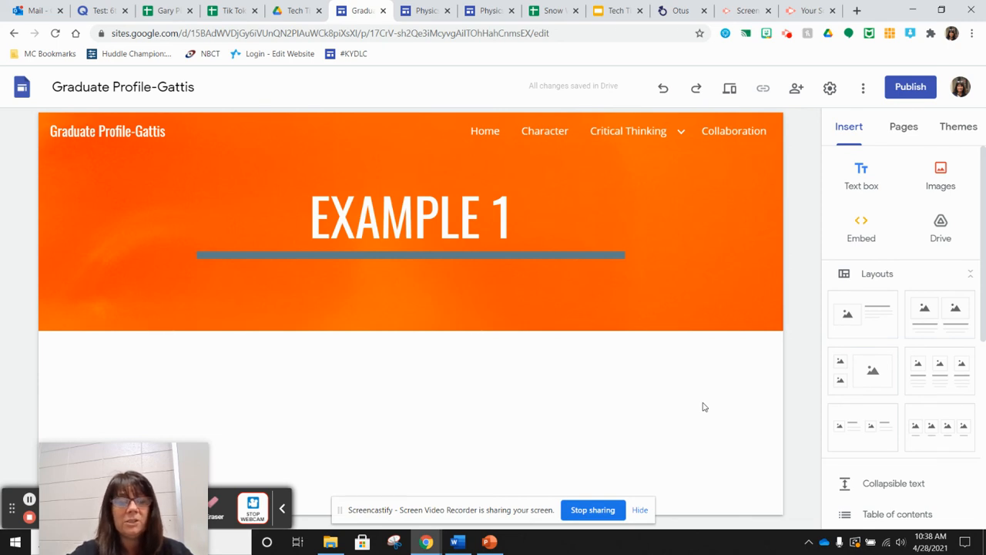
pyautogui.rightClick(106, 394)
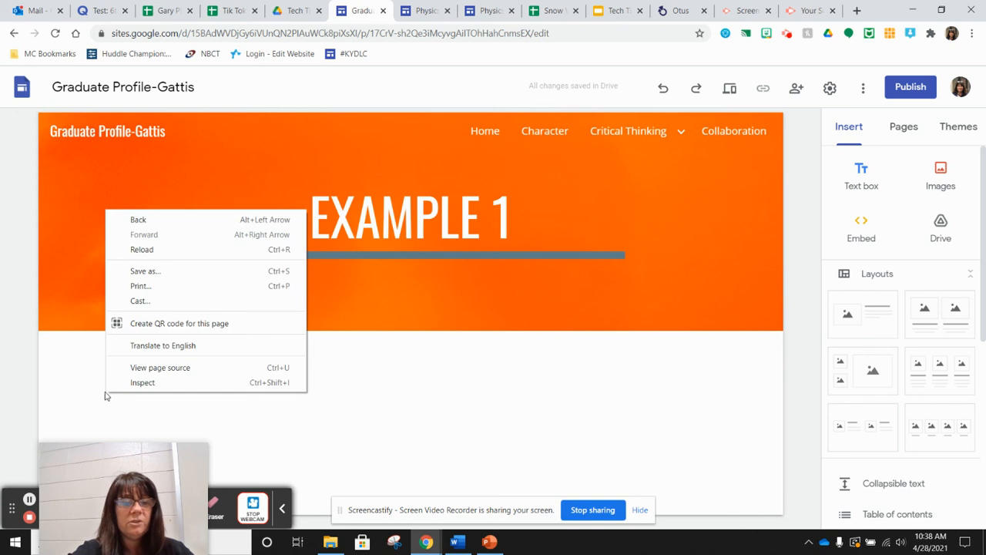
pyautogui.press('Escape')
pyautogui.click(540, 198)
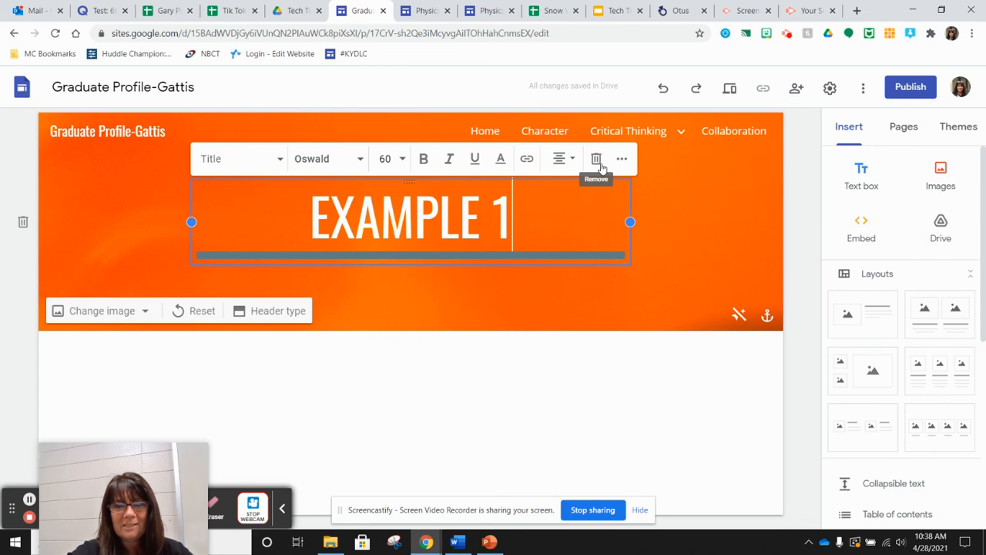
pyautogui.click(920, 359)
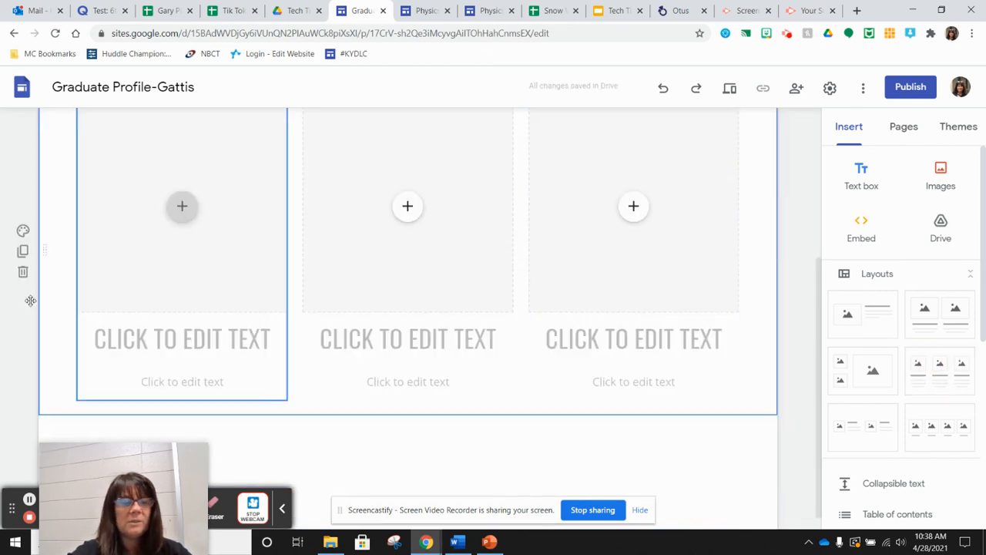
# Set the background of the three-column section on the Example 1 page to Emphasis 2.
pyautogui.click(23, 230)
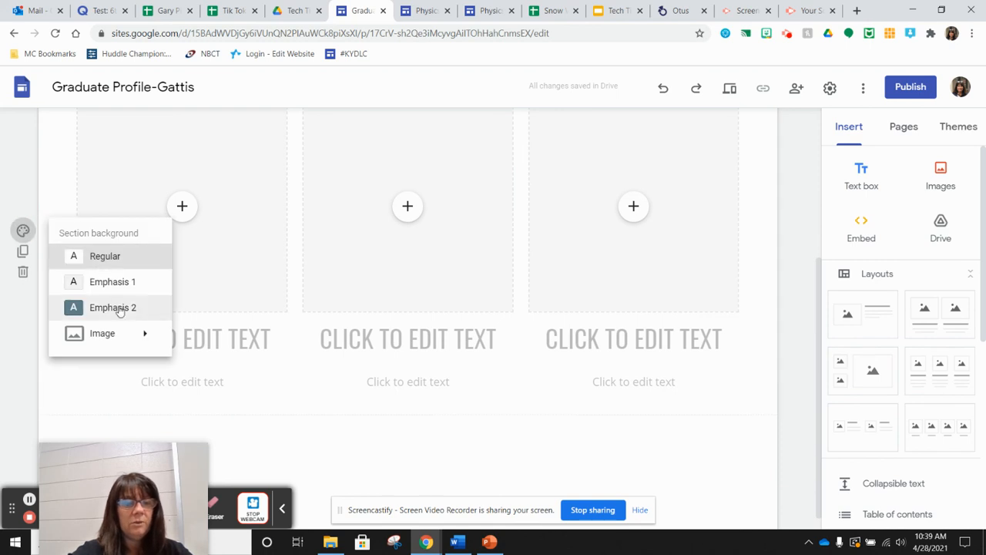
pyautogui.moveTo(136, 336)
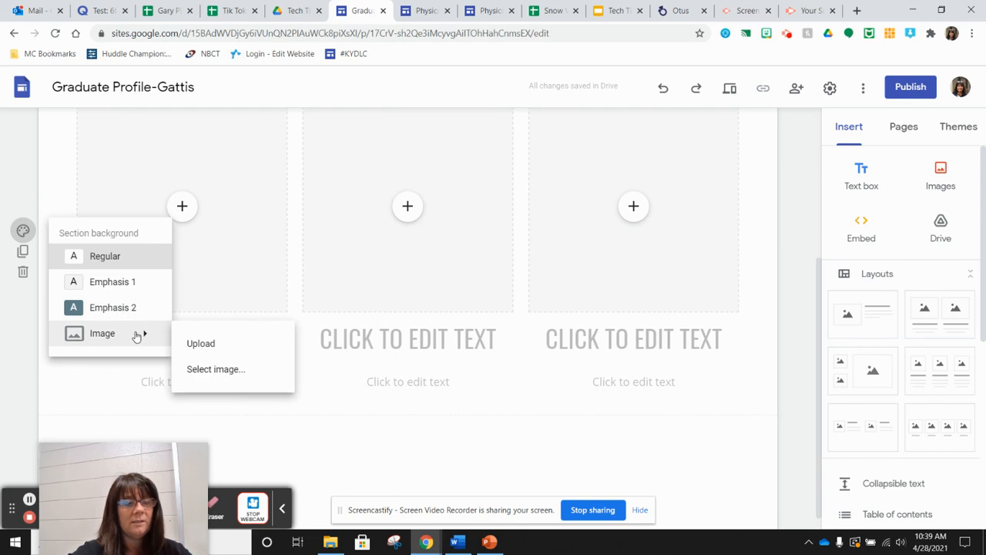
pyautogui.click(127, 307)
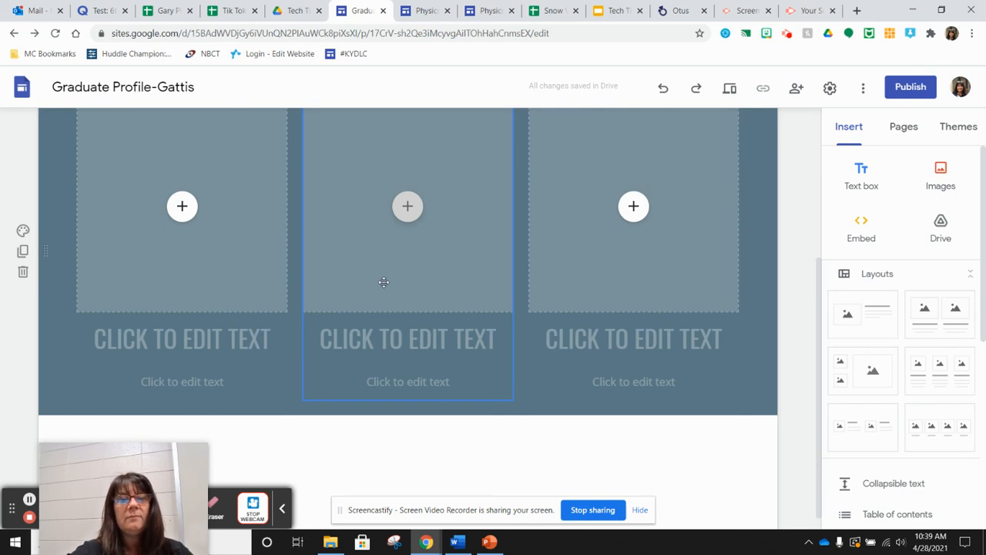
pyautogui.scroll(-1, 383, 282)
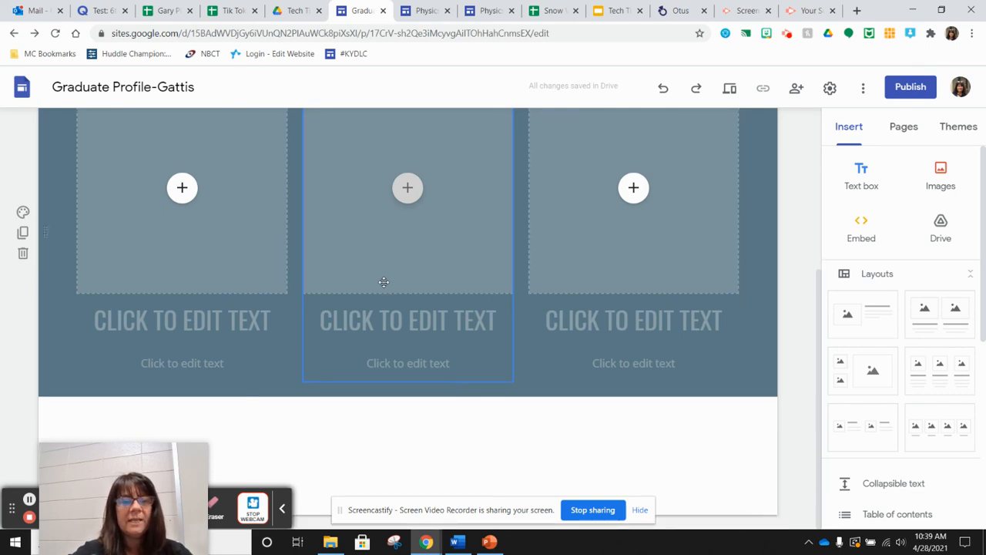
pyautogui.scroll(4, 384, 282)
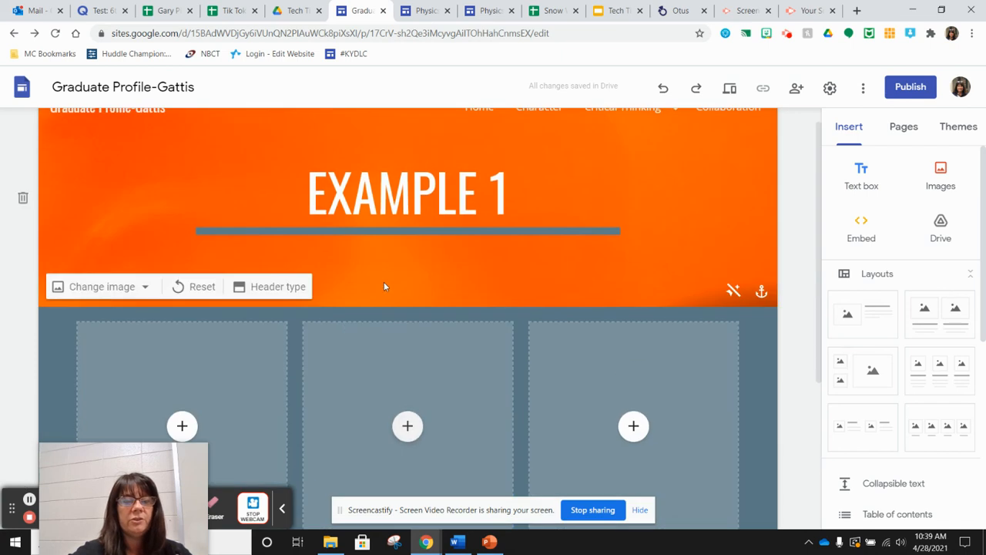
pyautogui.scroll(-2, 393, 231)
pyautogui.scroll(-2, 316, 262)
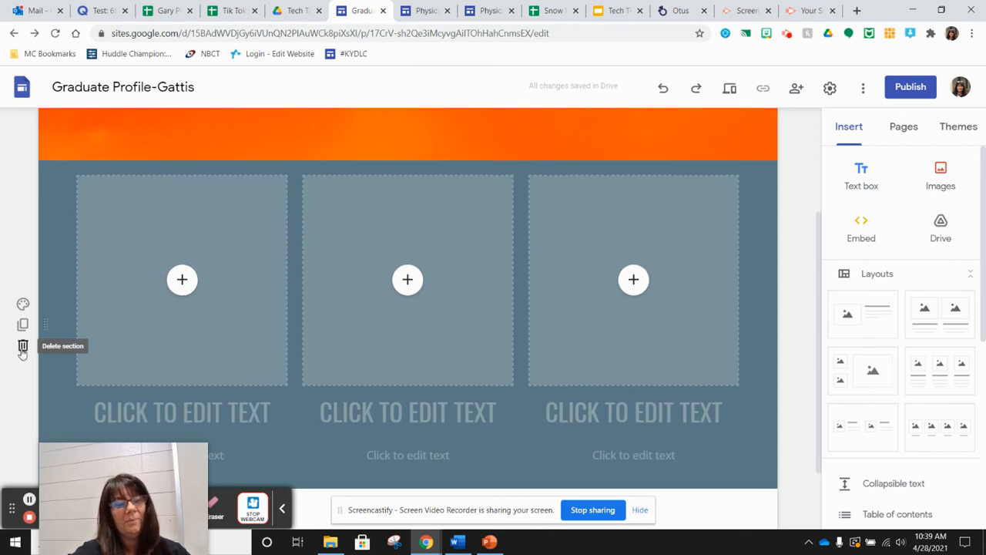
pyautogui.scroll(3, 700, 171)
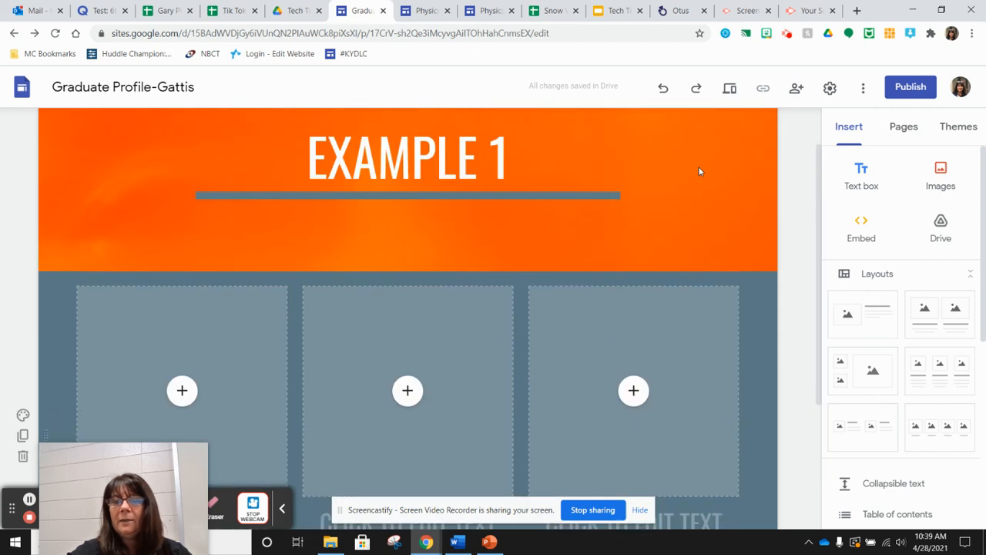